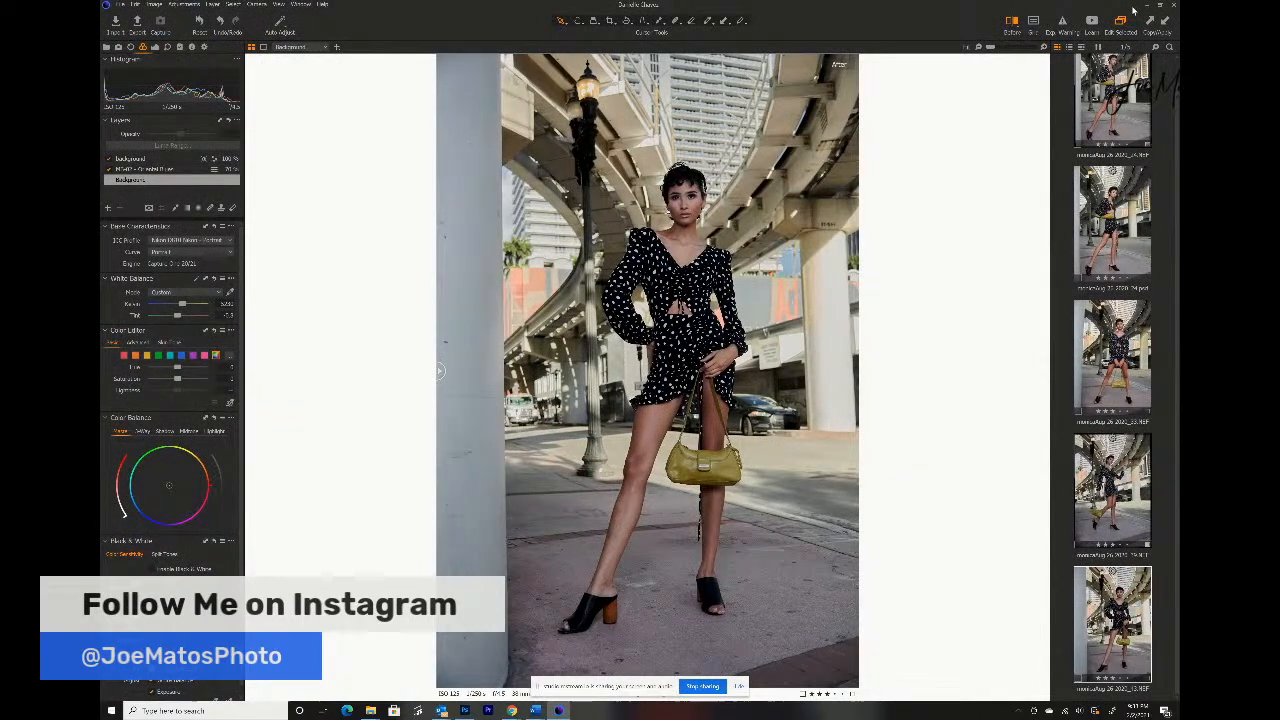
left_click(1155, 7)
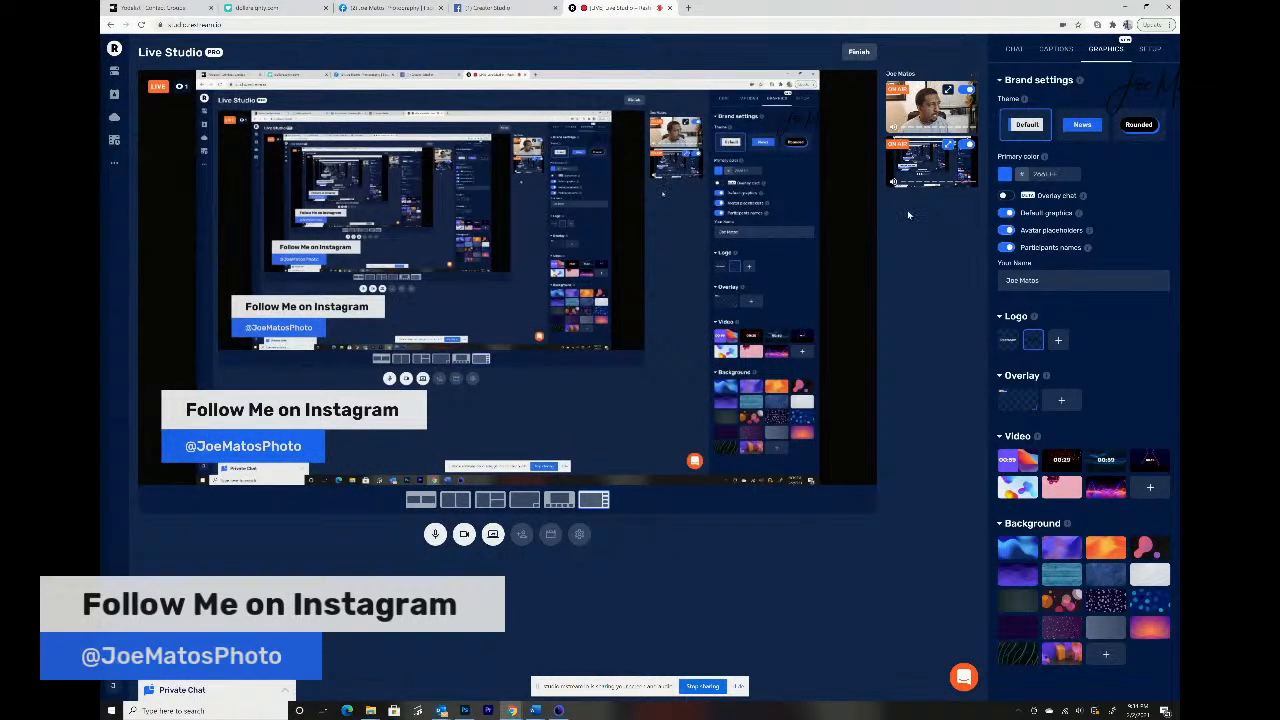
left_click(464, 710)
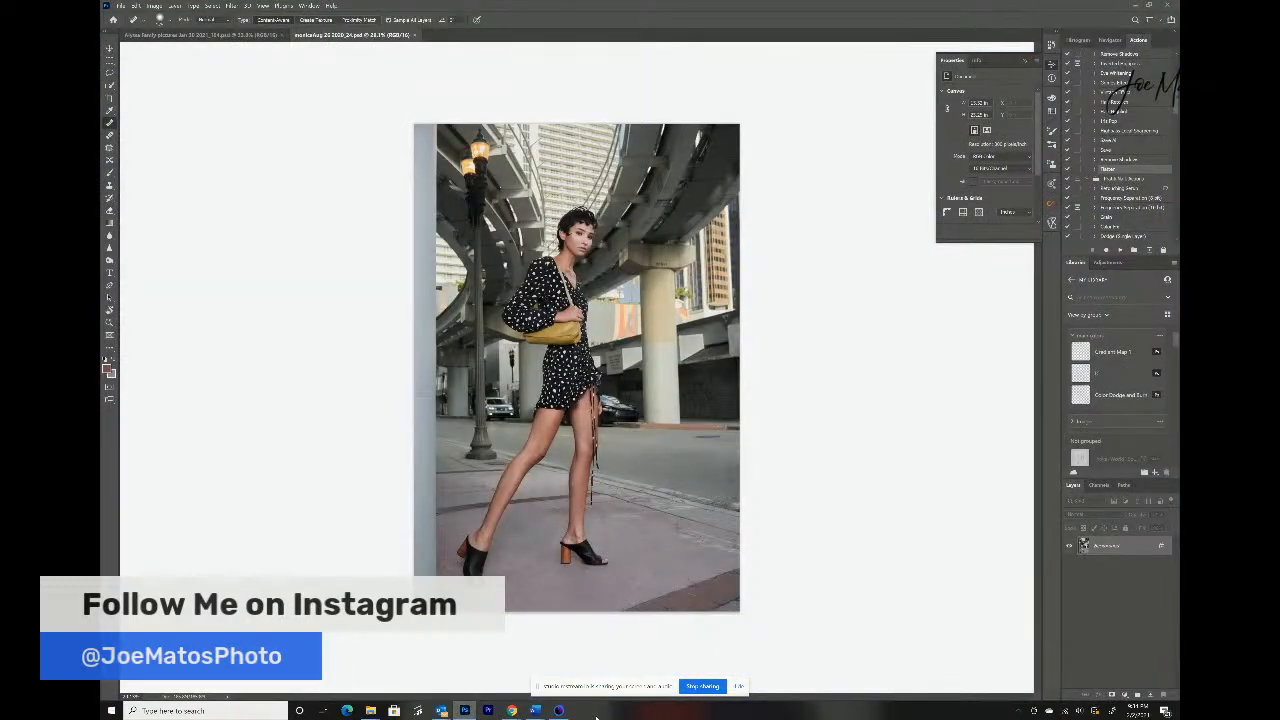
left_click(560, 711)
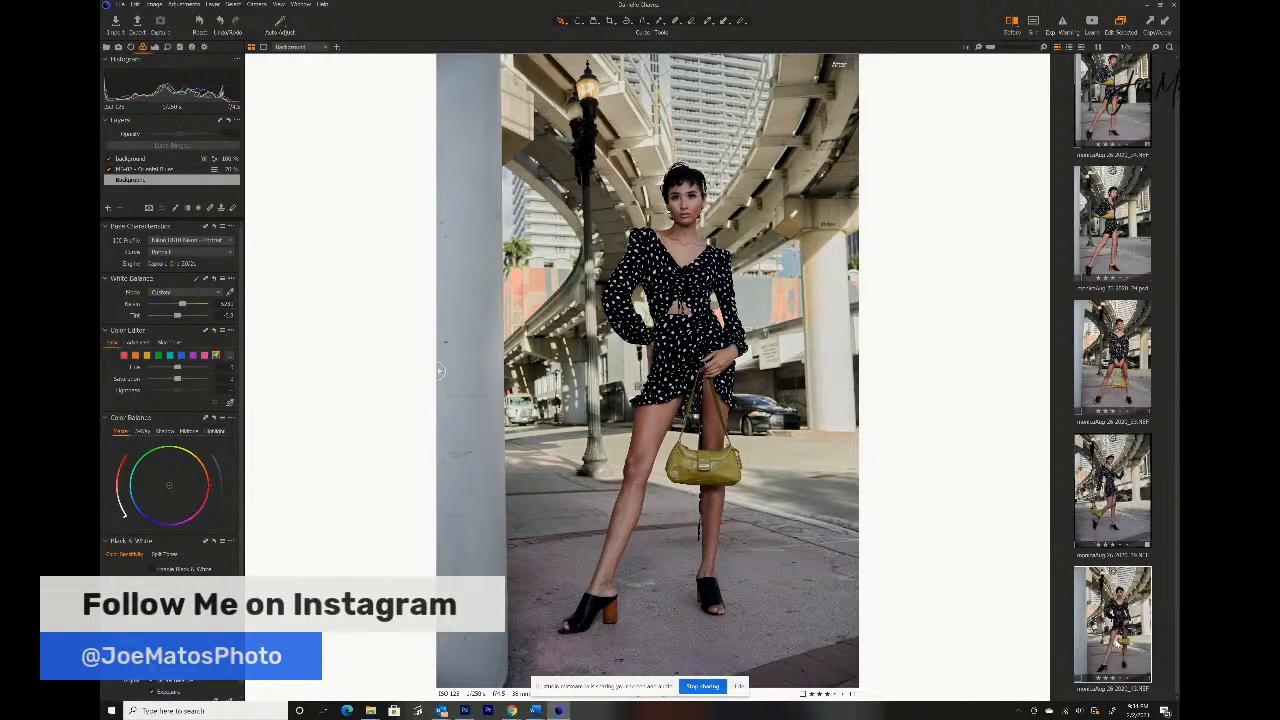
- Send the selected standing portrait from Capture One to Photoshop as an sRGB PSD for editing
left_click(155, 4)
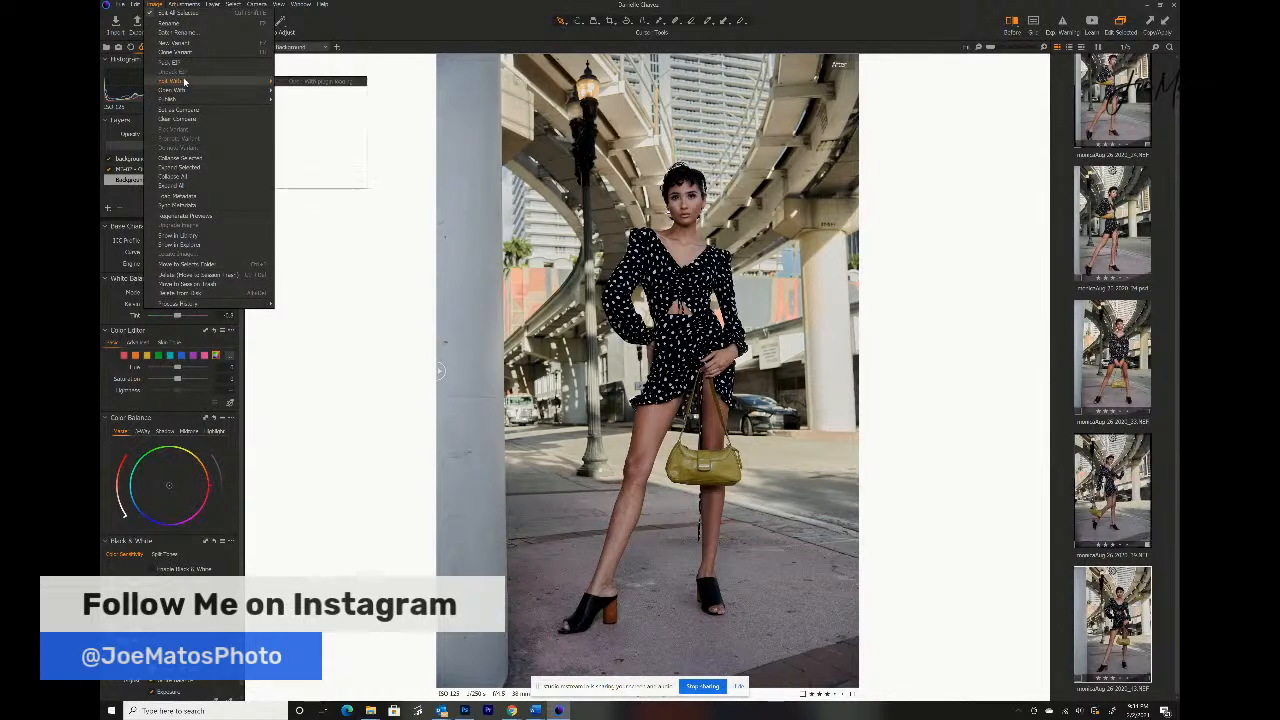
mouse_move(235, 82)
left_click(317, 103)
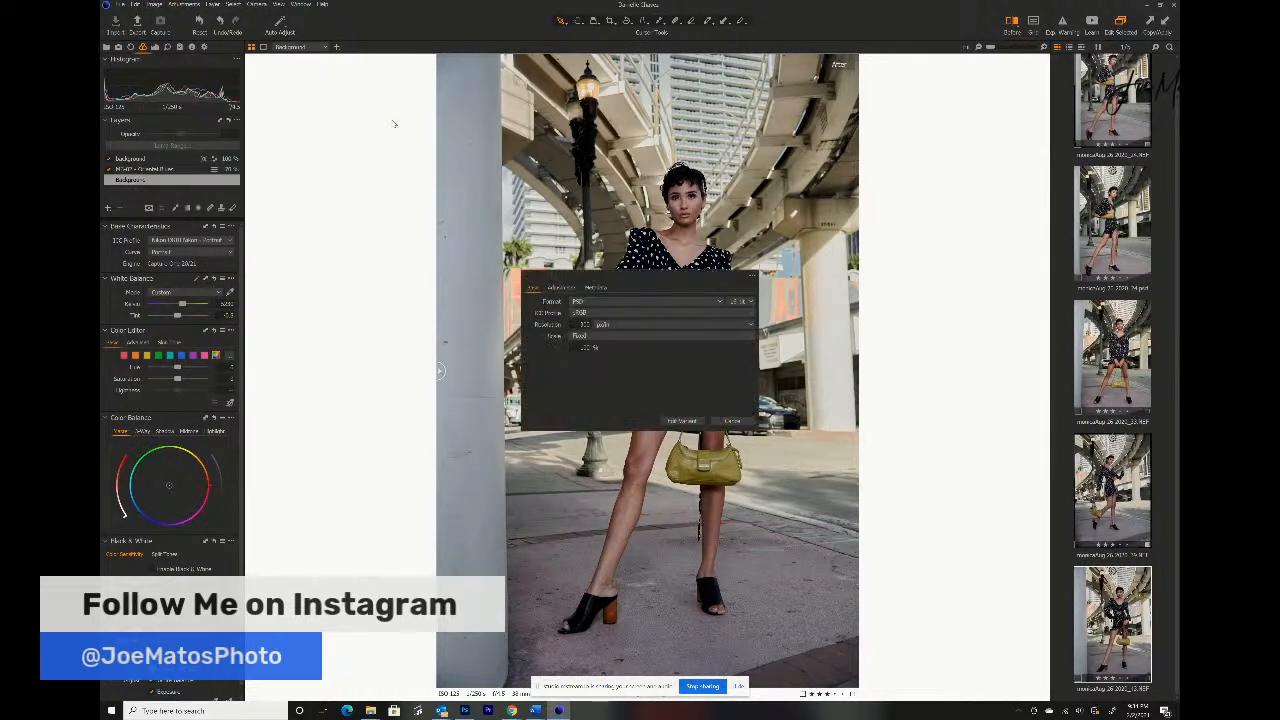
left_click(682, 421)
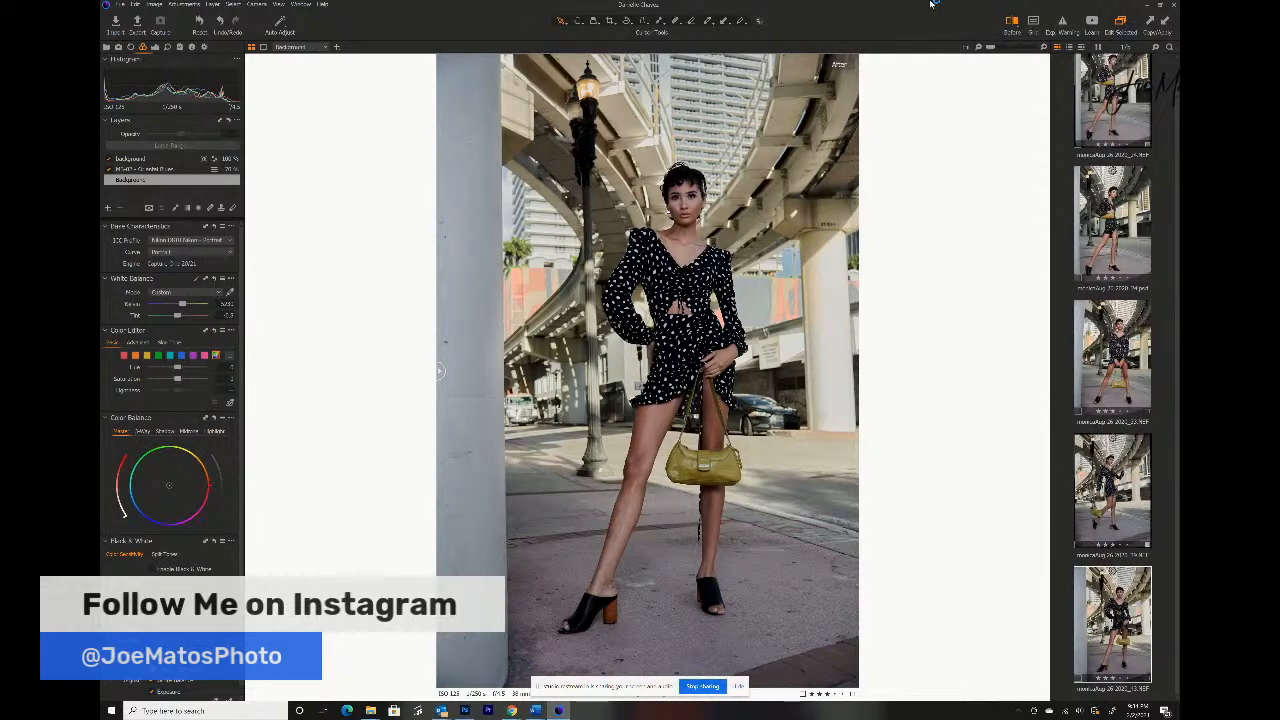
left_click(487, 710)
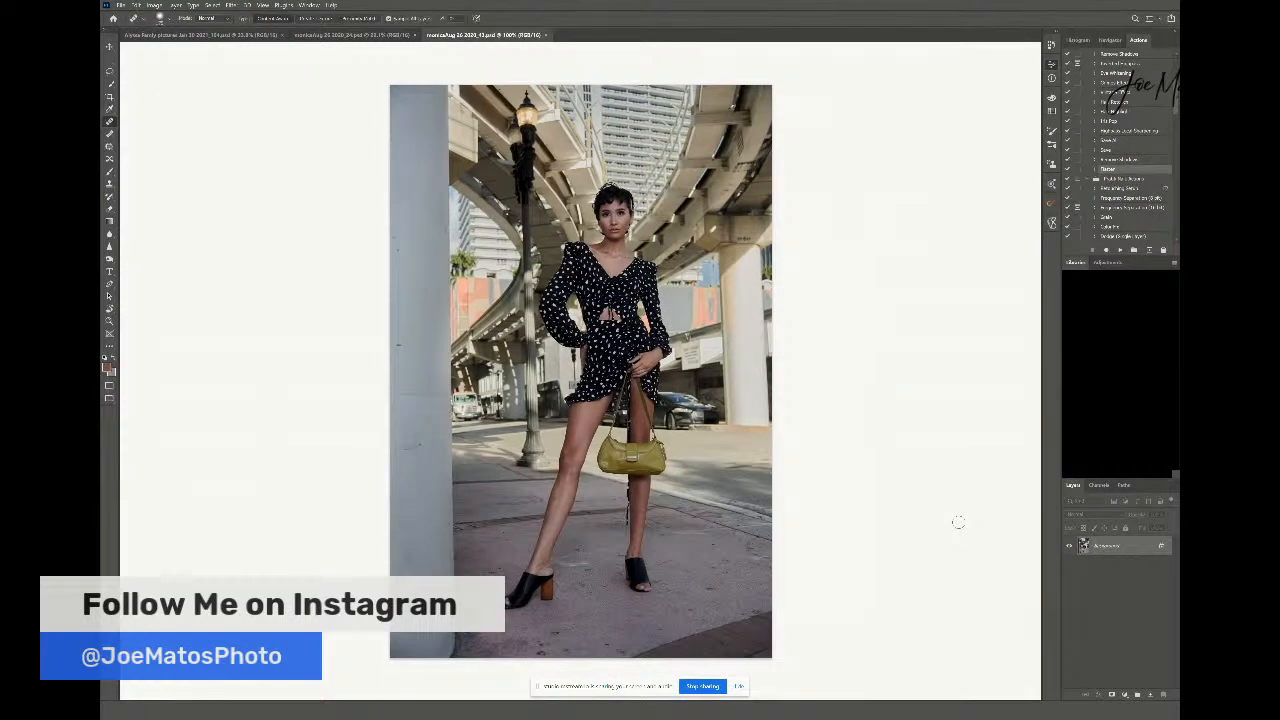
- Run the retouching setup action on the photo, continuing past the unavailable Select command, and tidy the resulting layer groups with Help Layers hidden
key("f")
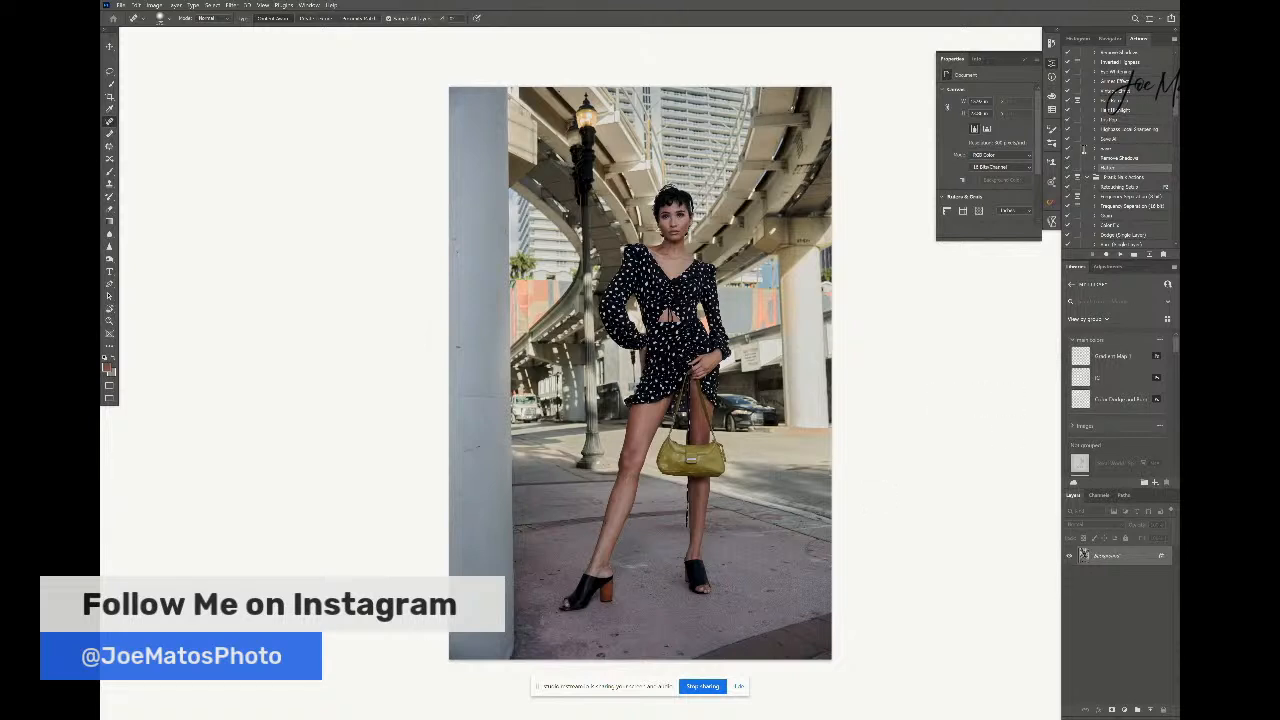
left_click(1108, 188)
left_click(1119, 256)
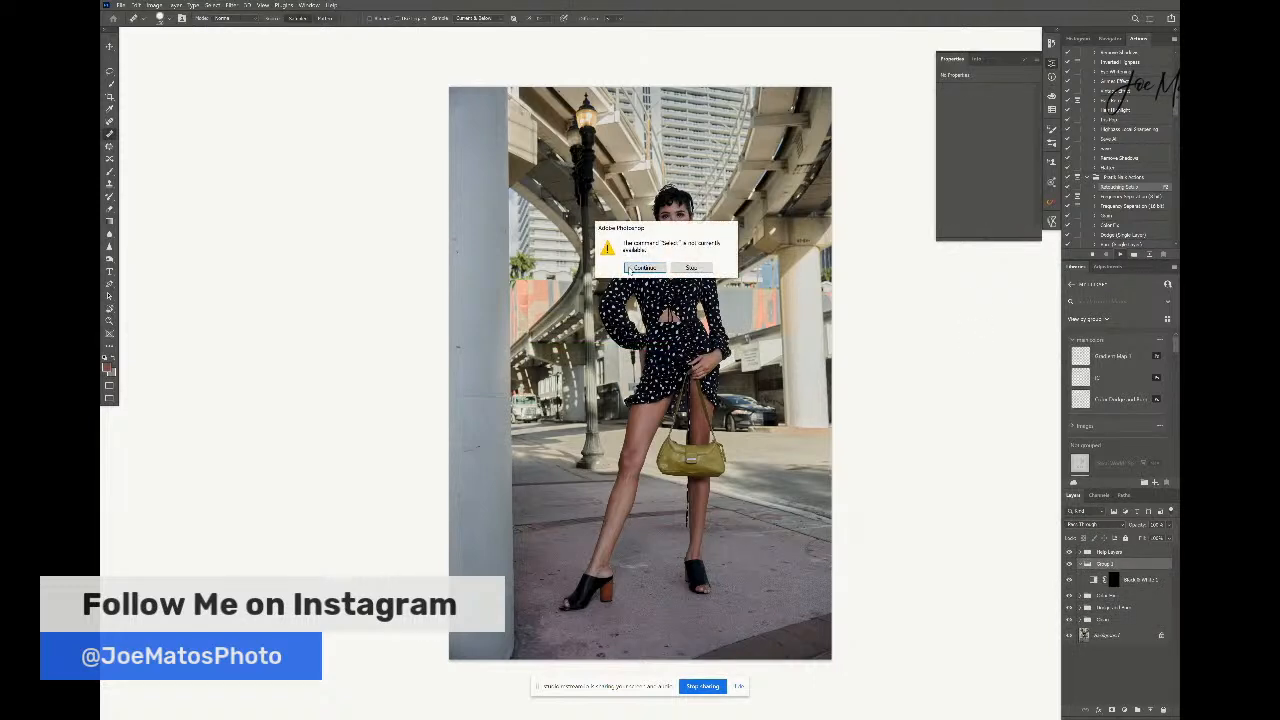
left_click(645, 268)
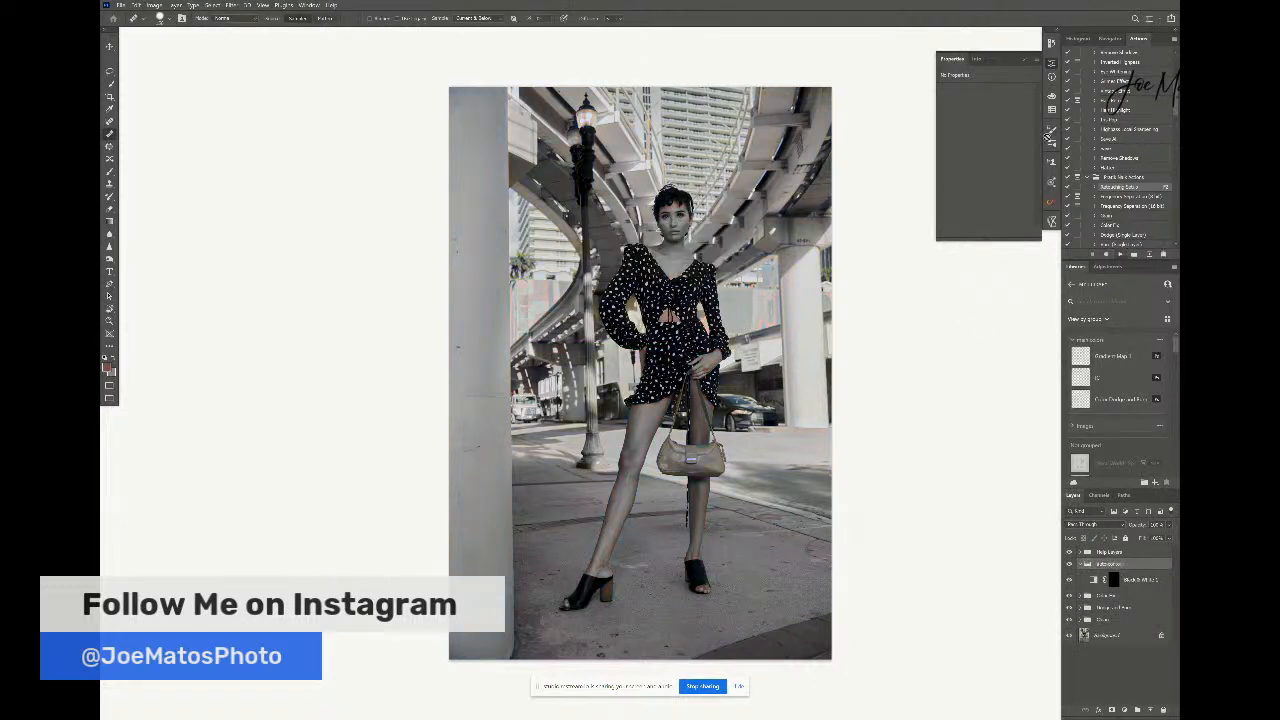
left_click(1029, 62)
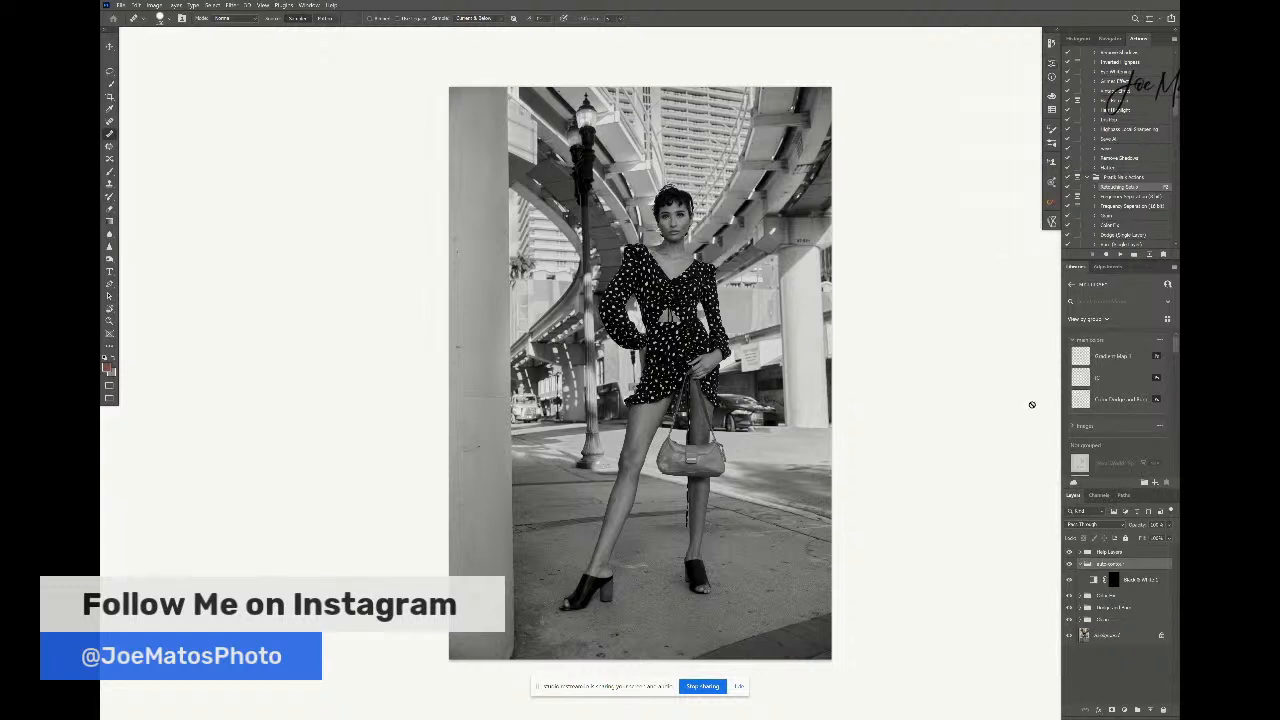
left_click(1080, 564)
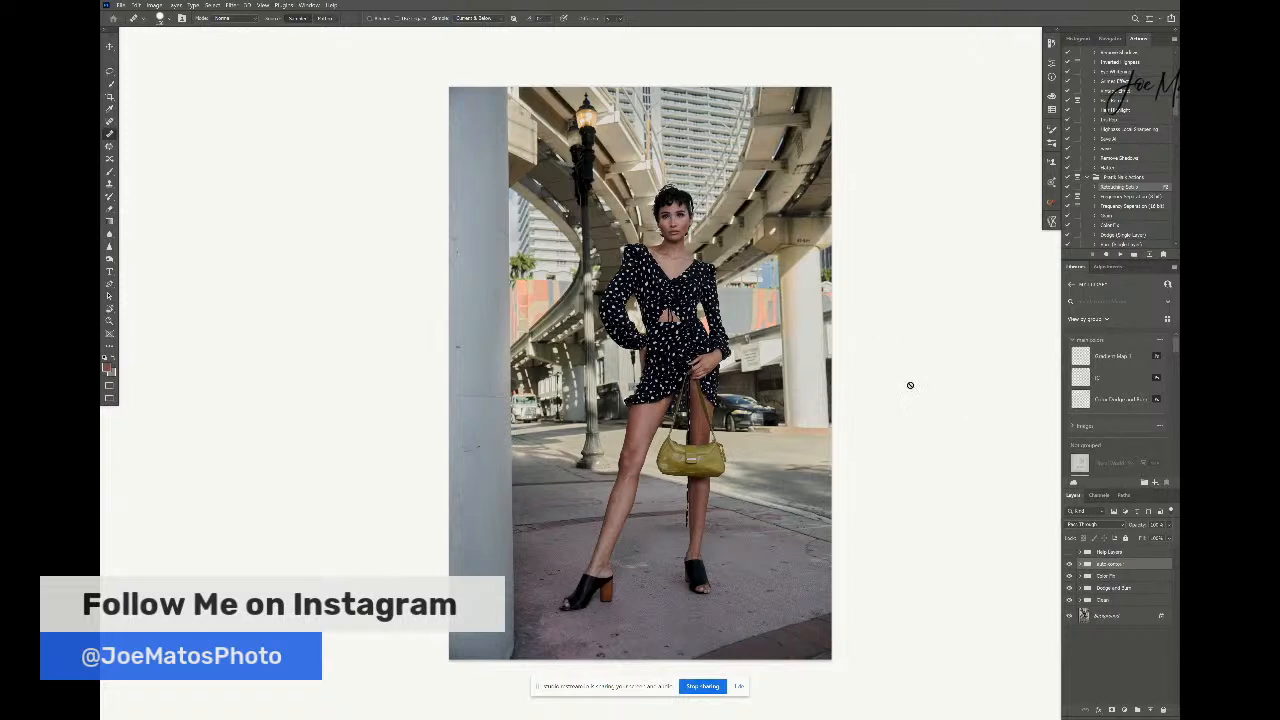
- Sample a beige tone from the overpass and black from the dress, and add a Gradient Map adjustment layer using these colours
key("alt")
key("i")
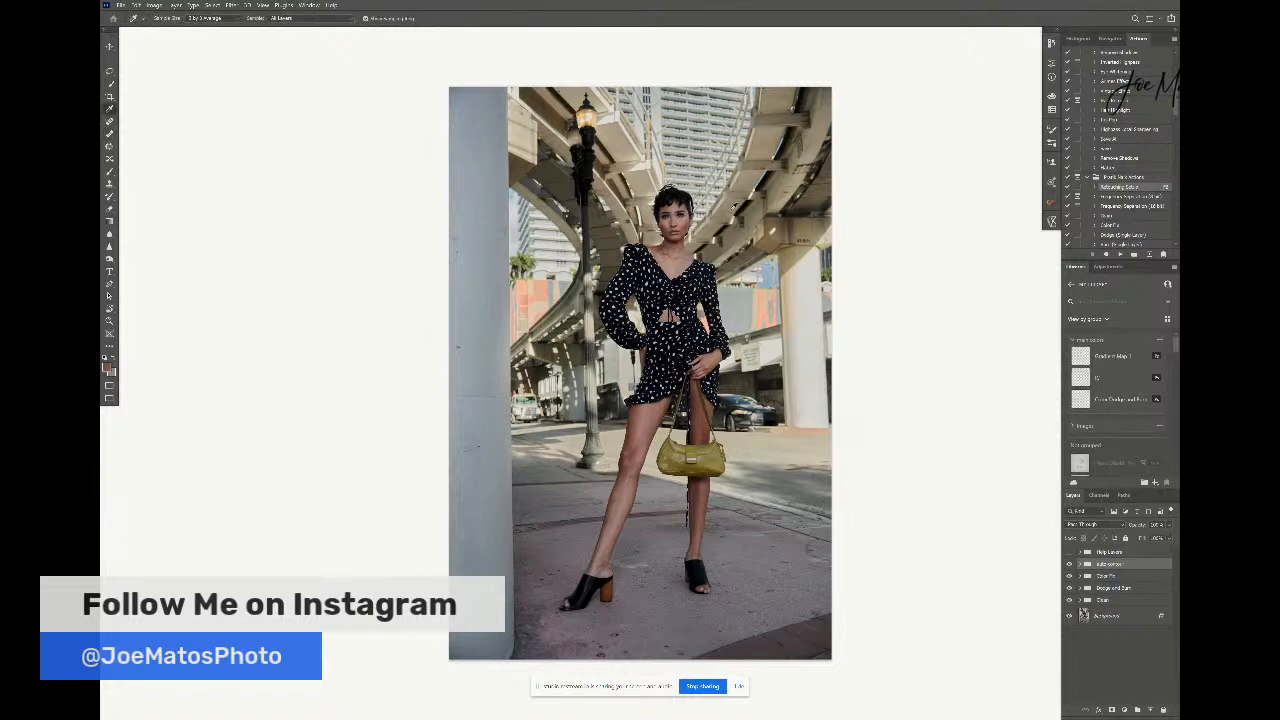
left_click(742, 200)
left_click(651, 286)
left_click(1125, 710)
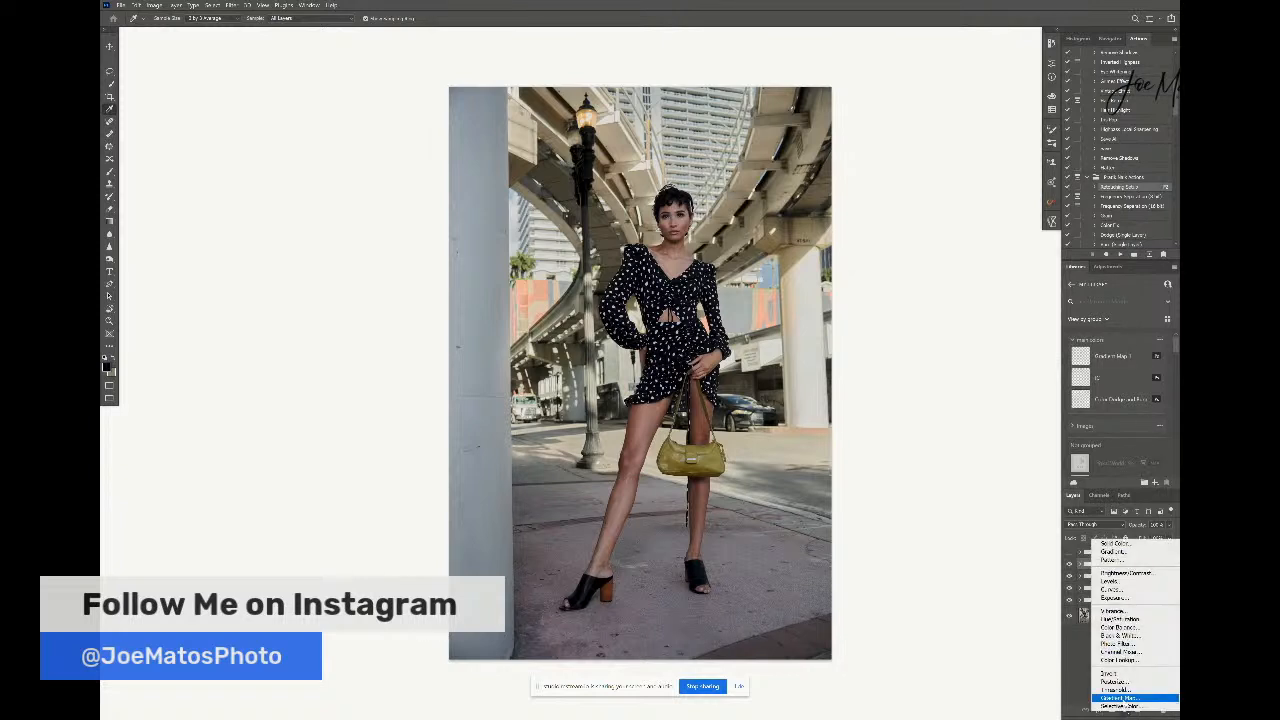
left_click(1120, 698)
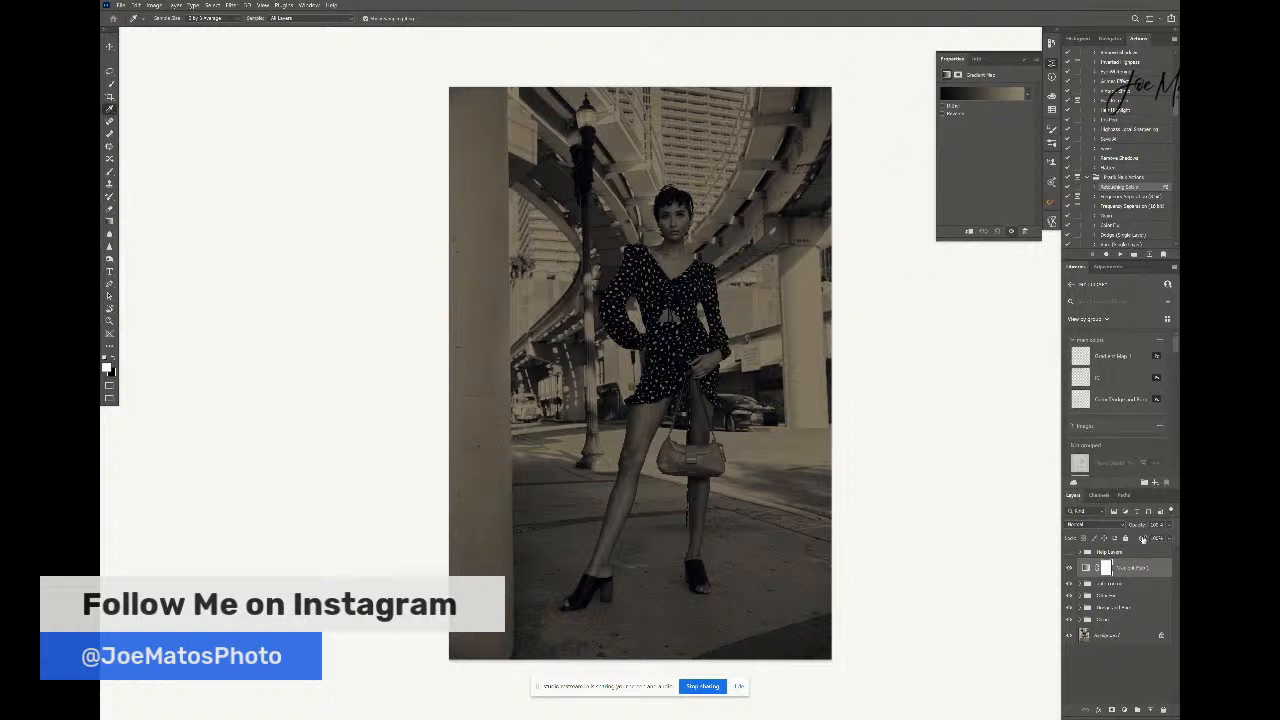
- Lower the Gradient Map layer's opacity to about 25% and set its blend mode to Hue
left_click(1167, 533)
left_click_drag(1172, 536, 1137, 539)
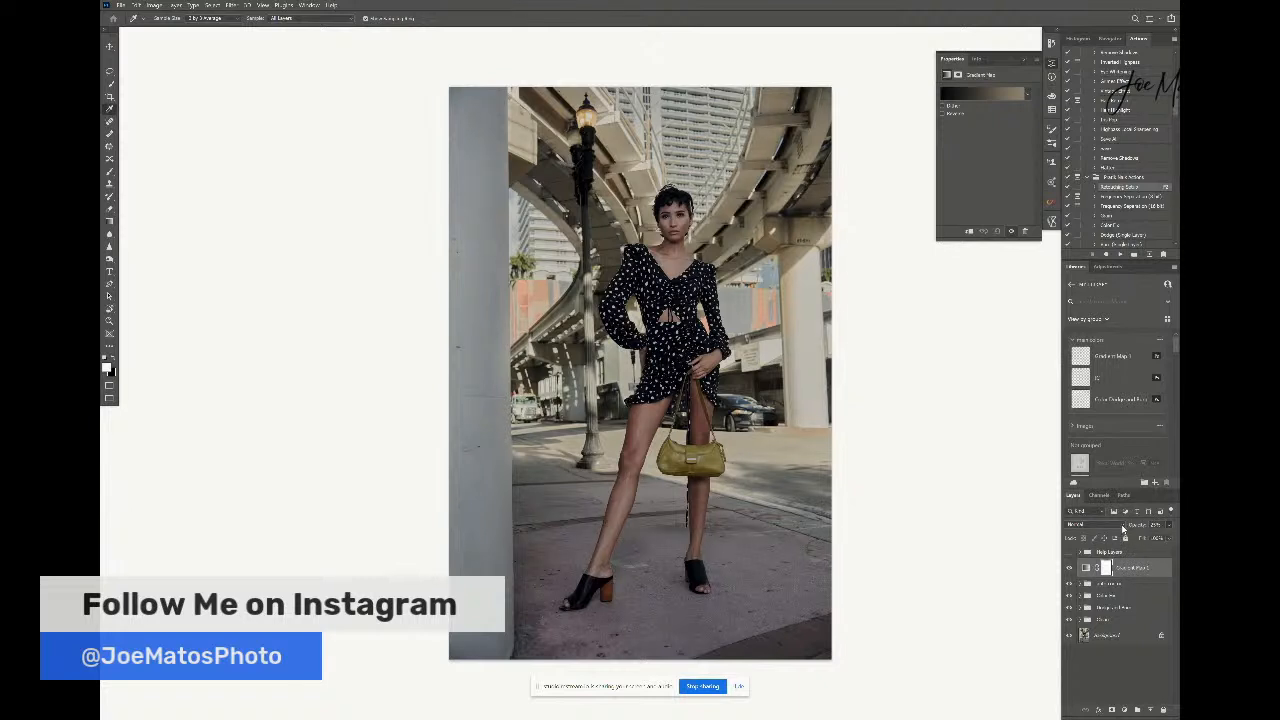
left_click(1095, 524)
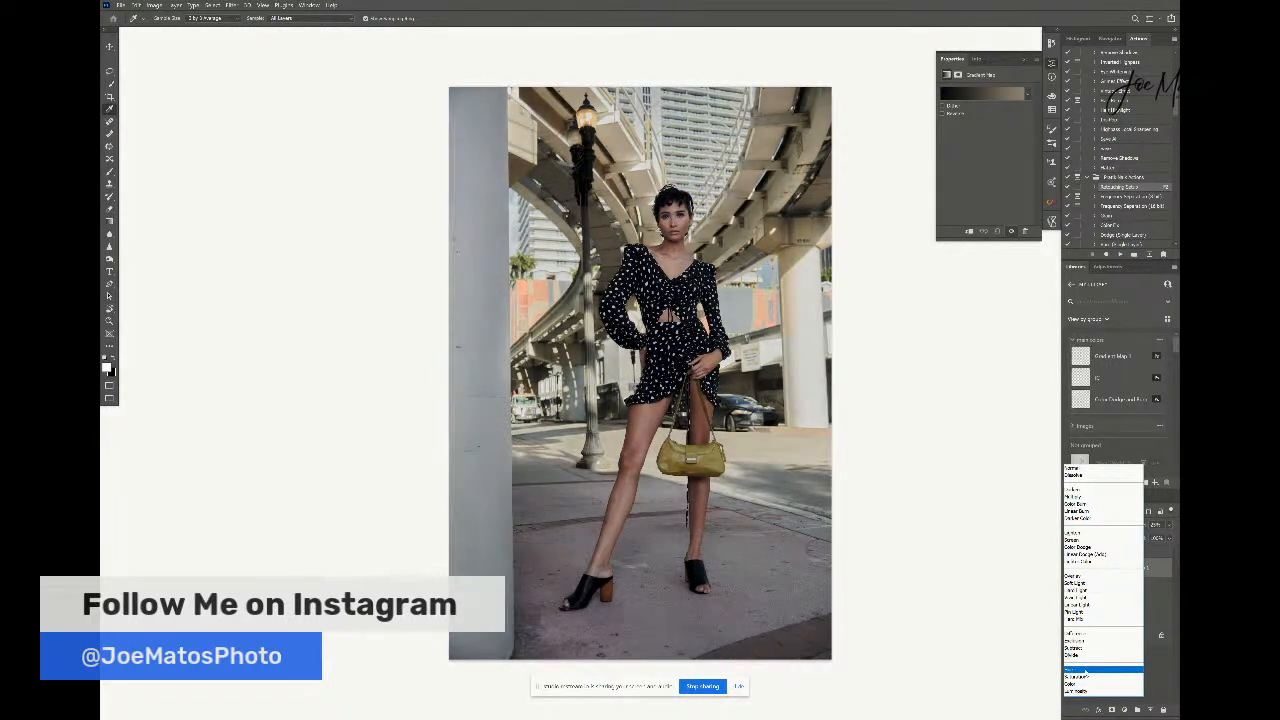
left_click(1085, 670)
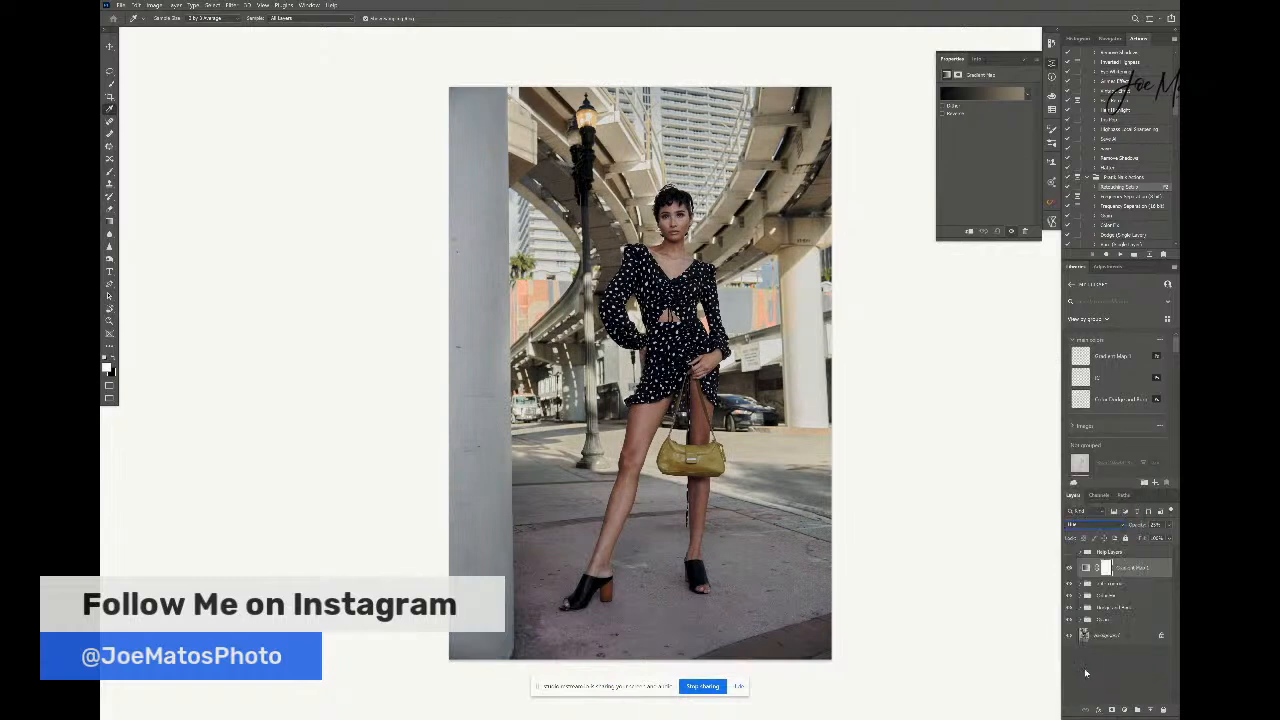
- Compare the gradient map with Reverse on and off, leaving Reverse disabled
left_click(942, 115)
left_click(942, 115)
left_click(942, 115)
left_click(942, 115)
left_click(942, 114)
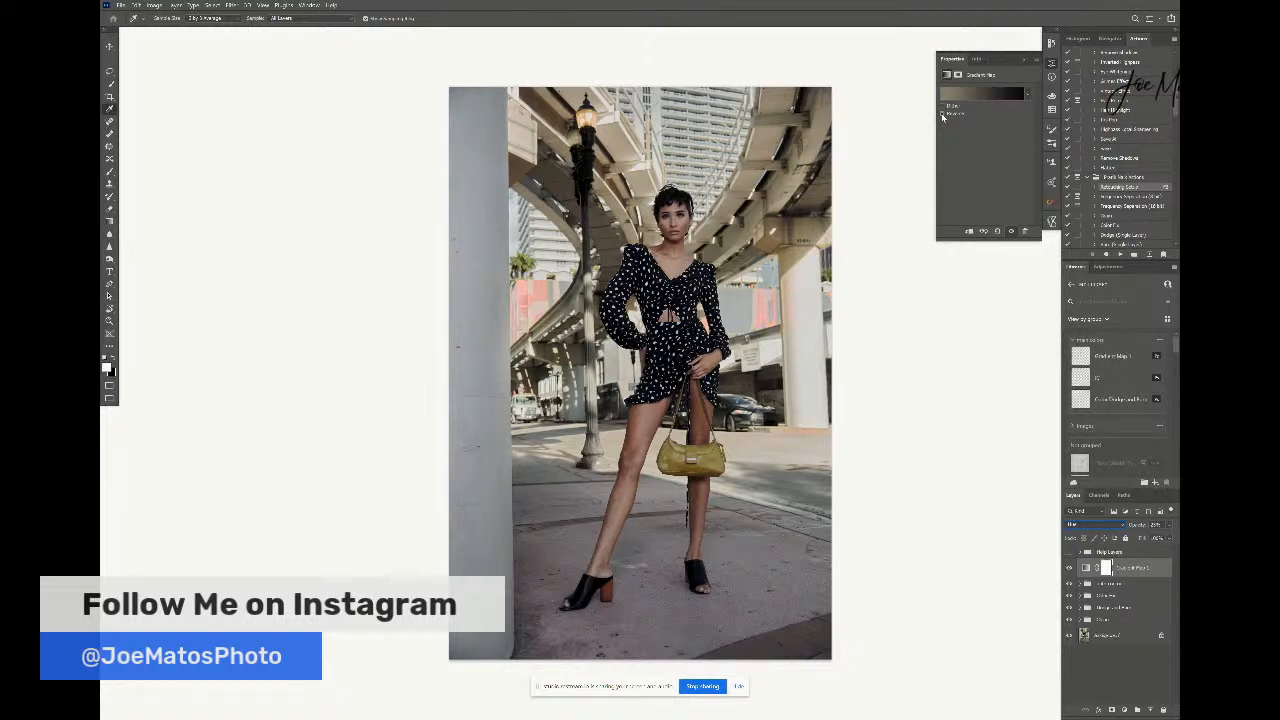
left_click(942, 114)
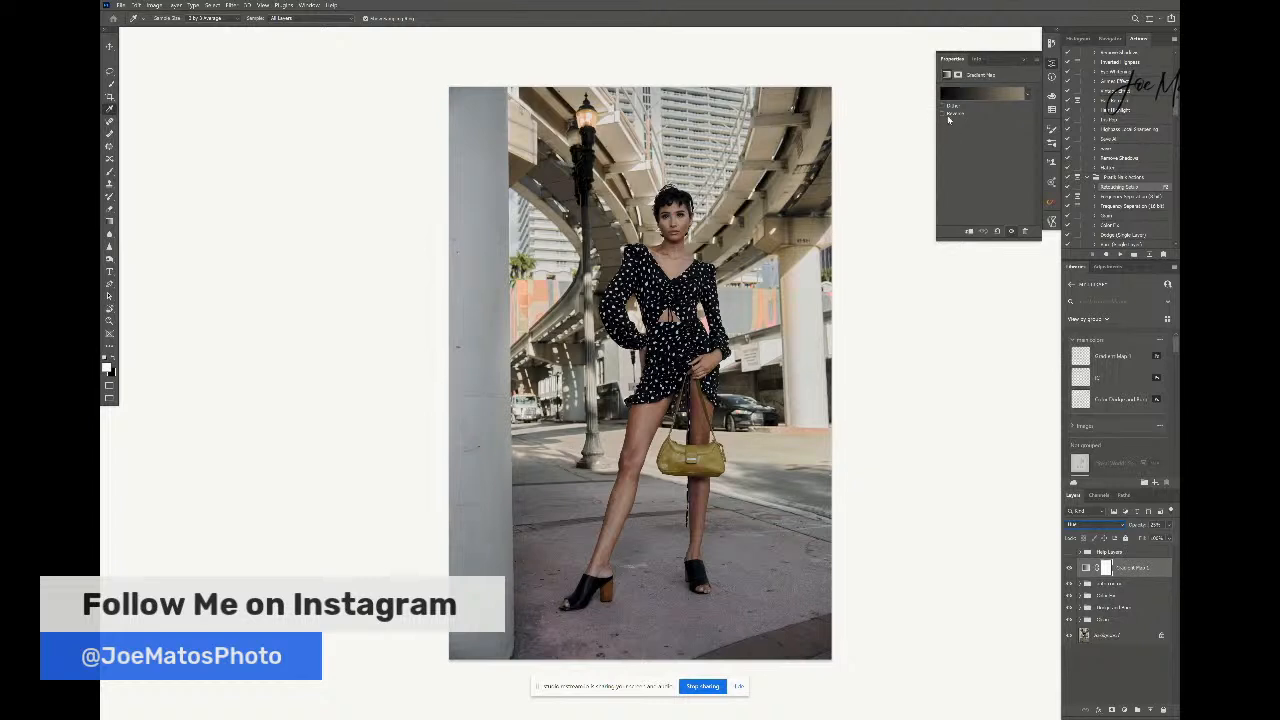
left_click(1027, 58)
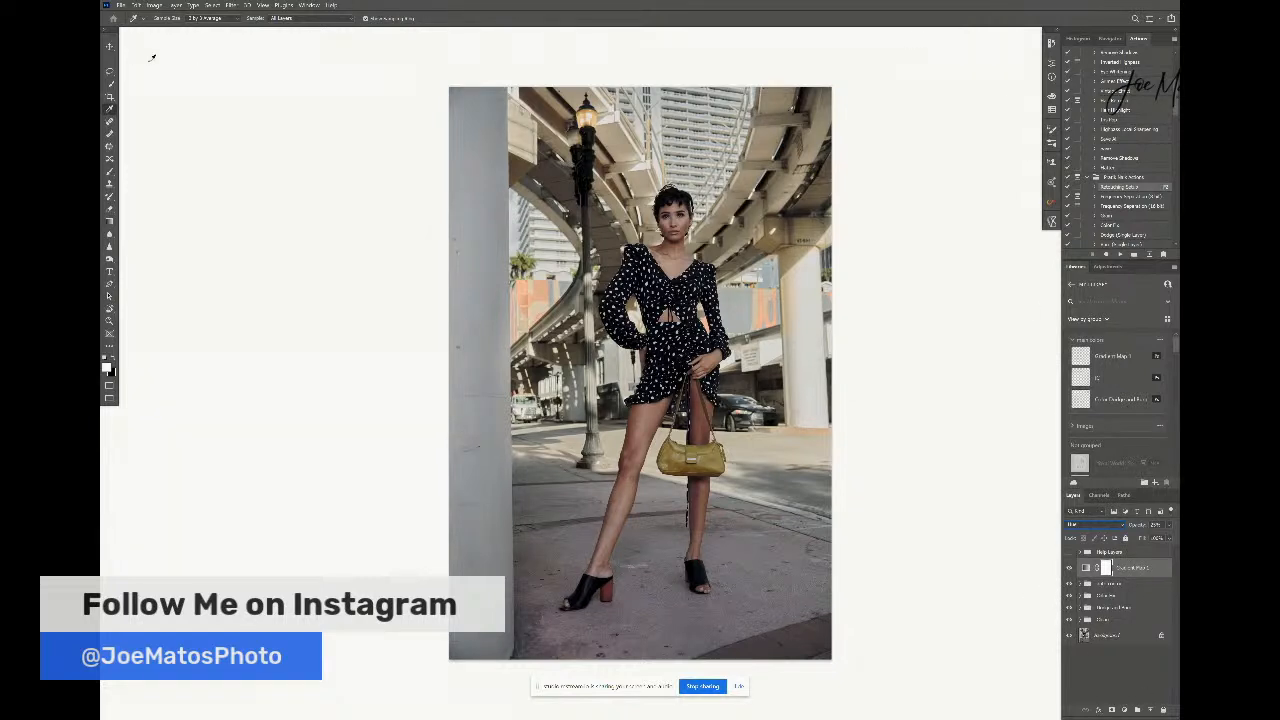
- Try to copy the masked Gradient Map layer from the previously edited walking-pose photo into the new photo's document
left_click(110, 46)
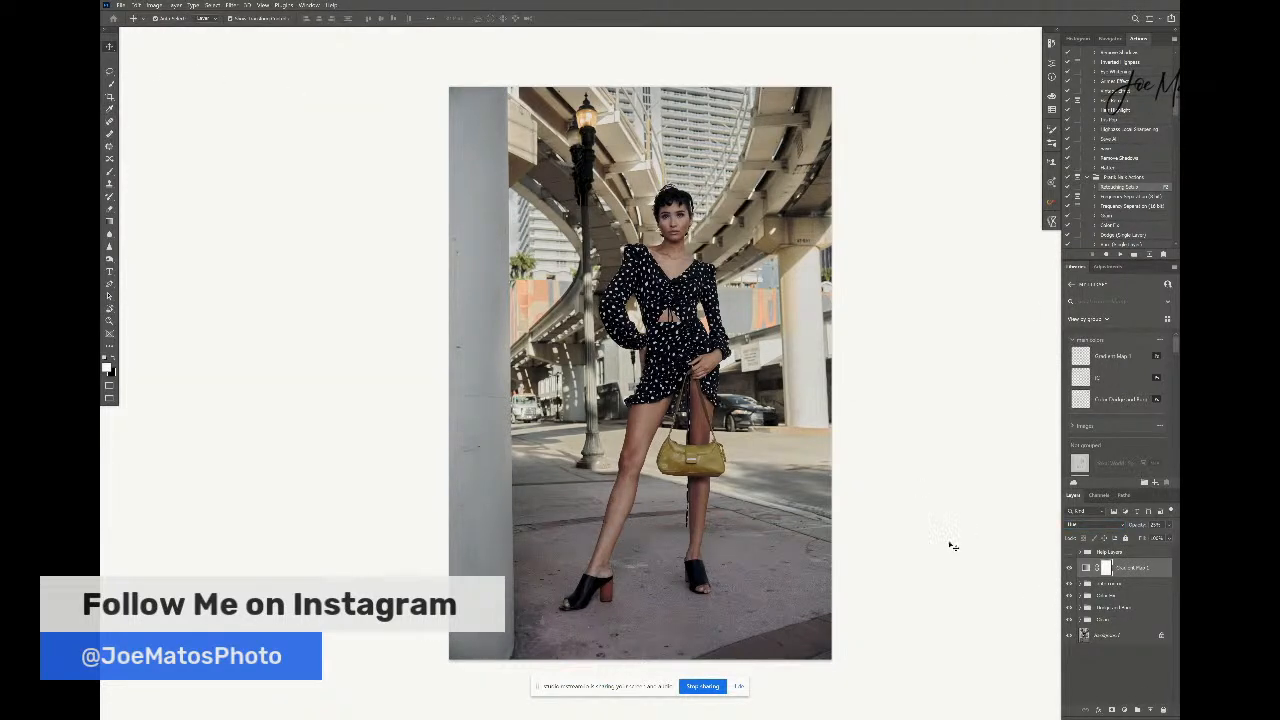
key("f")
key("f")
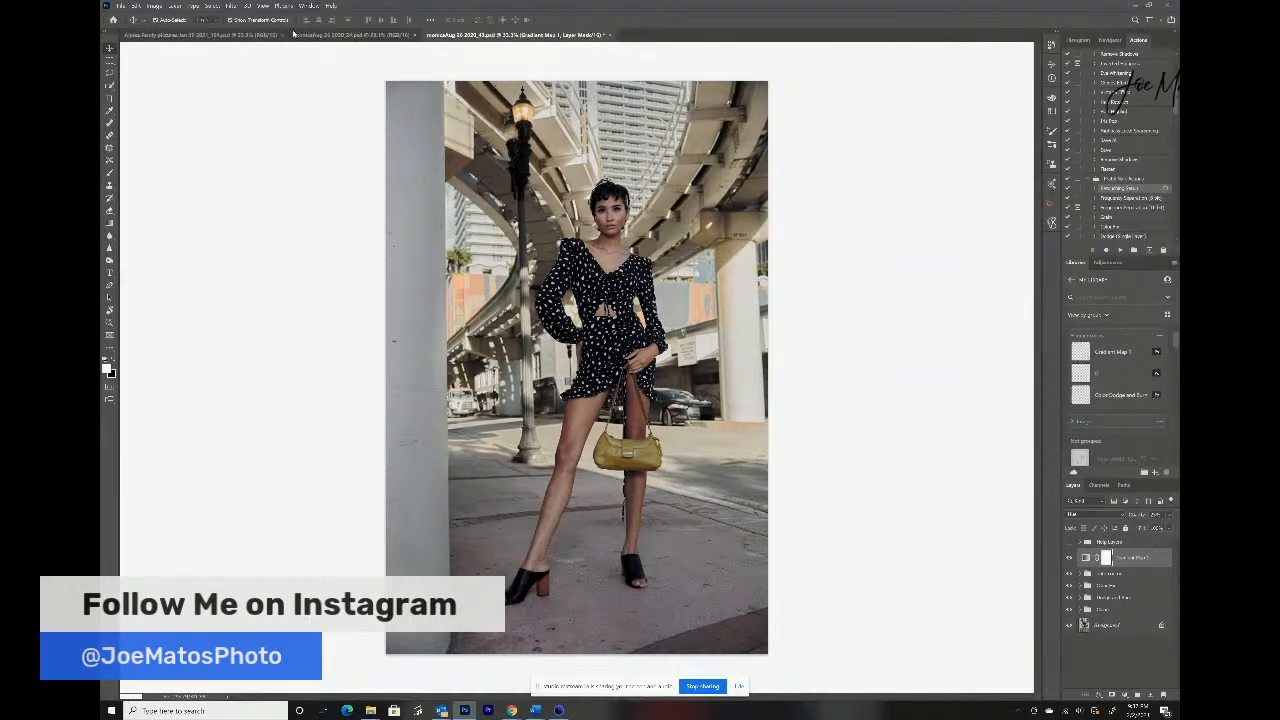
left_click(333, 36)
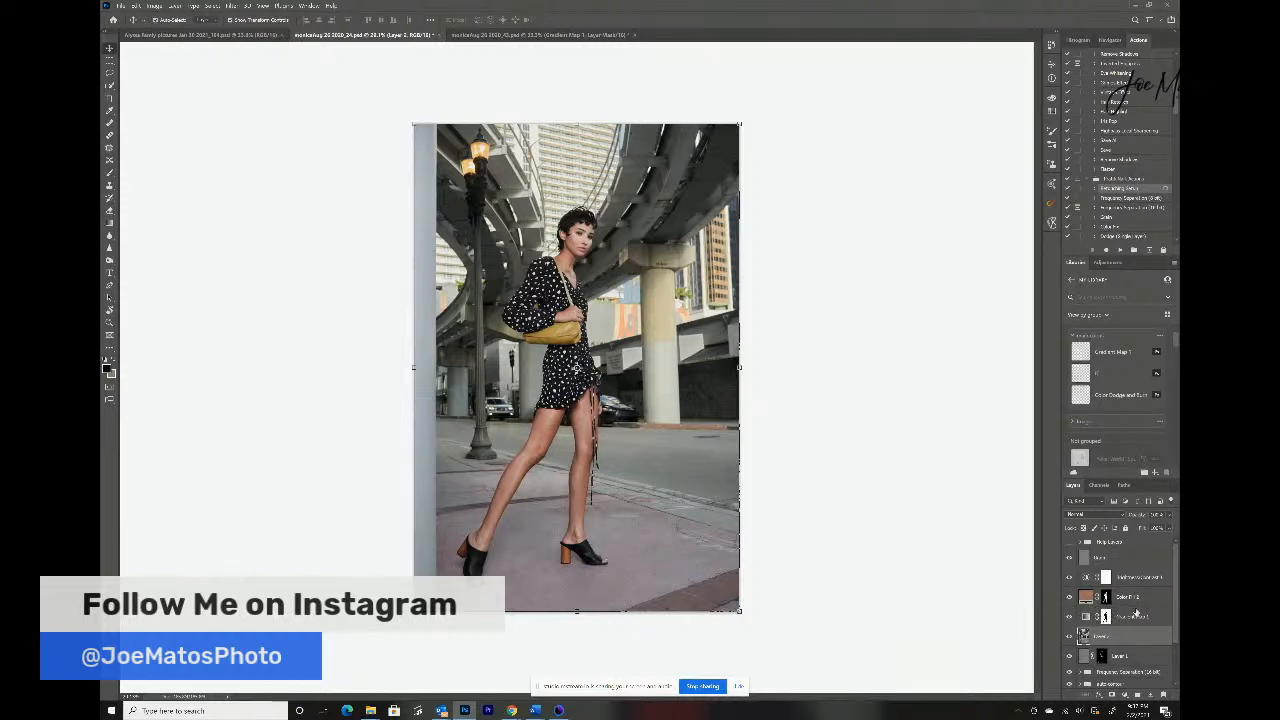
left_click_drag(1134, 612, 550, 37)
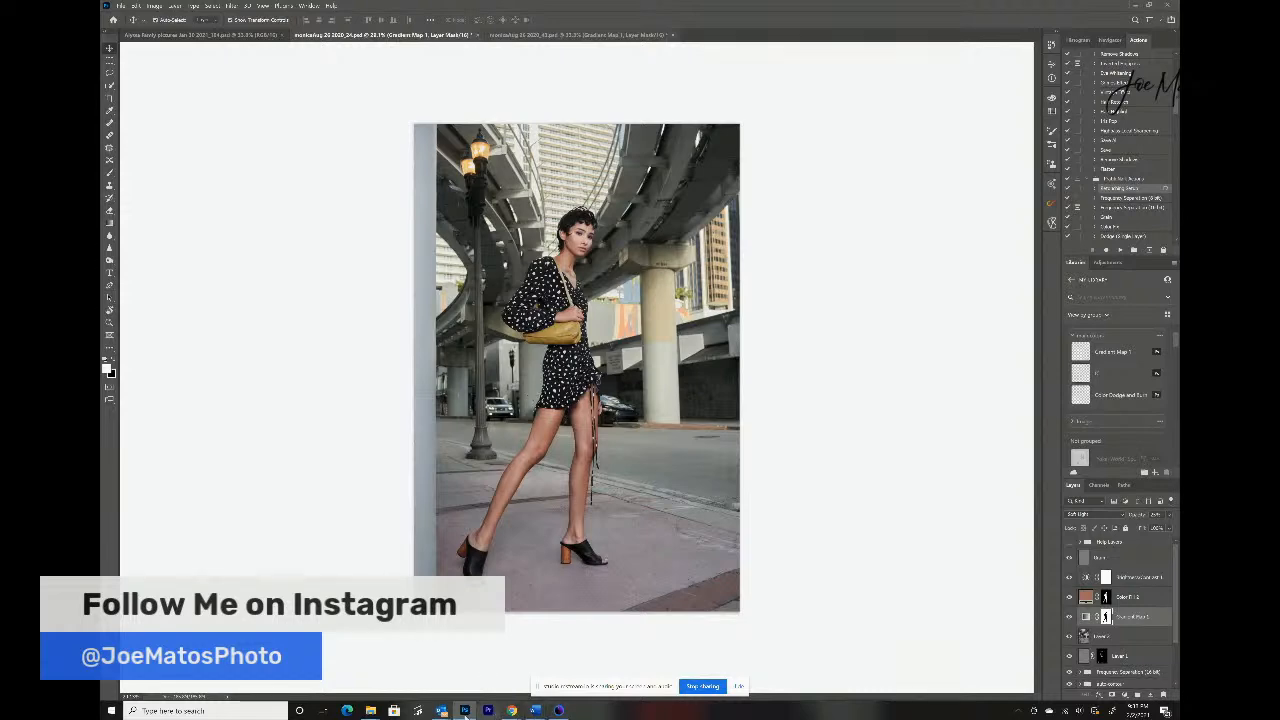
- Switch to Restream Live Studio, show the viewer's chat question "What software do you use?" on the stream, and return to Photoshop
key("ctrl+Tab")
mouse_move(511, 710)
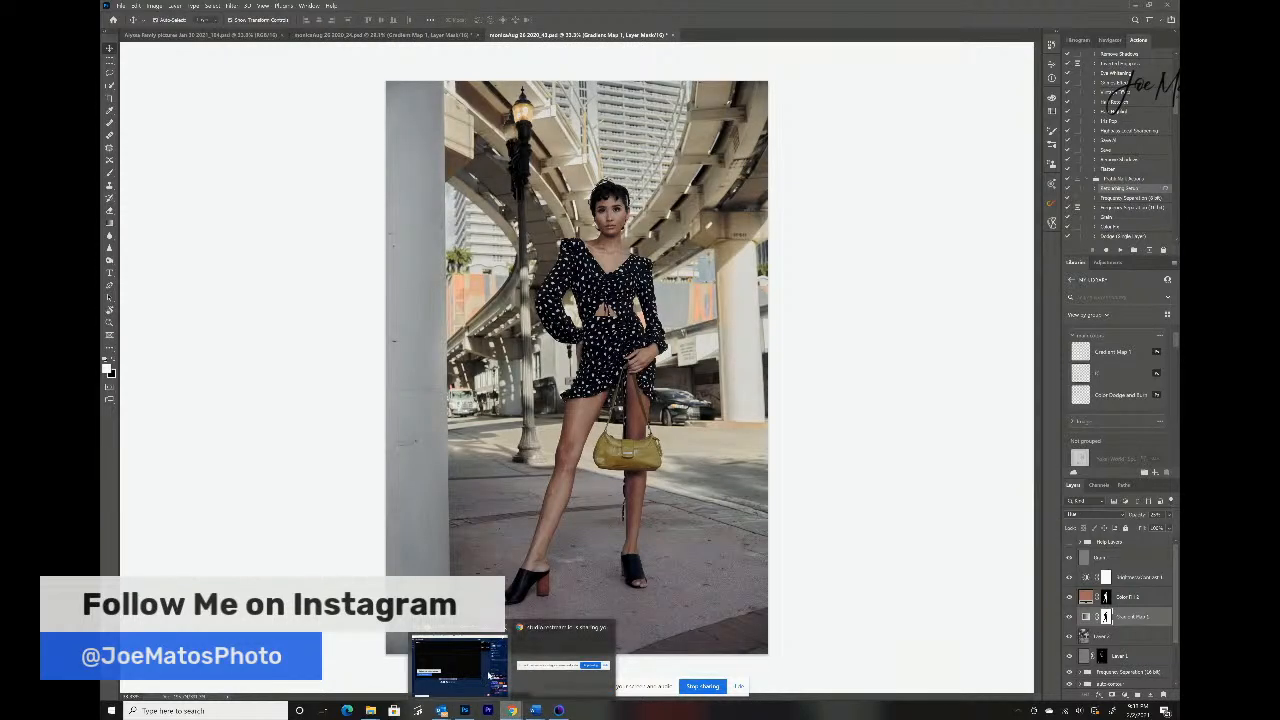
left_click(489, 676)
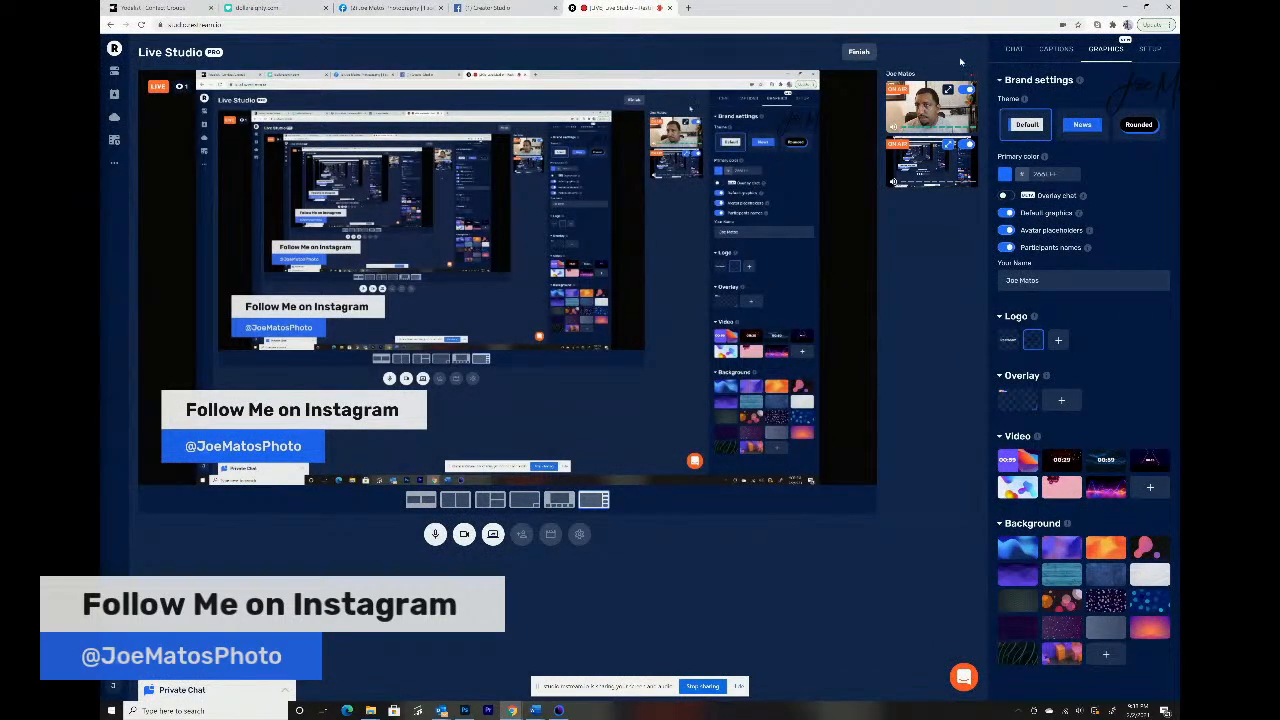
left_click(1020, 50)
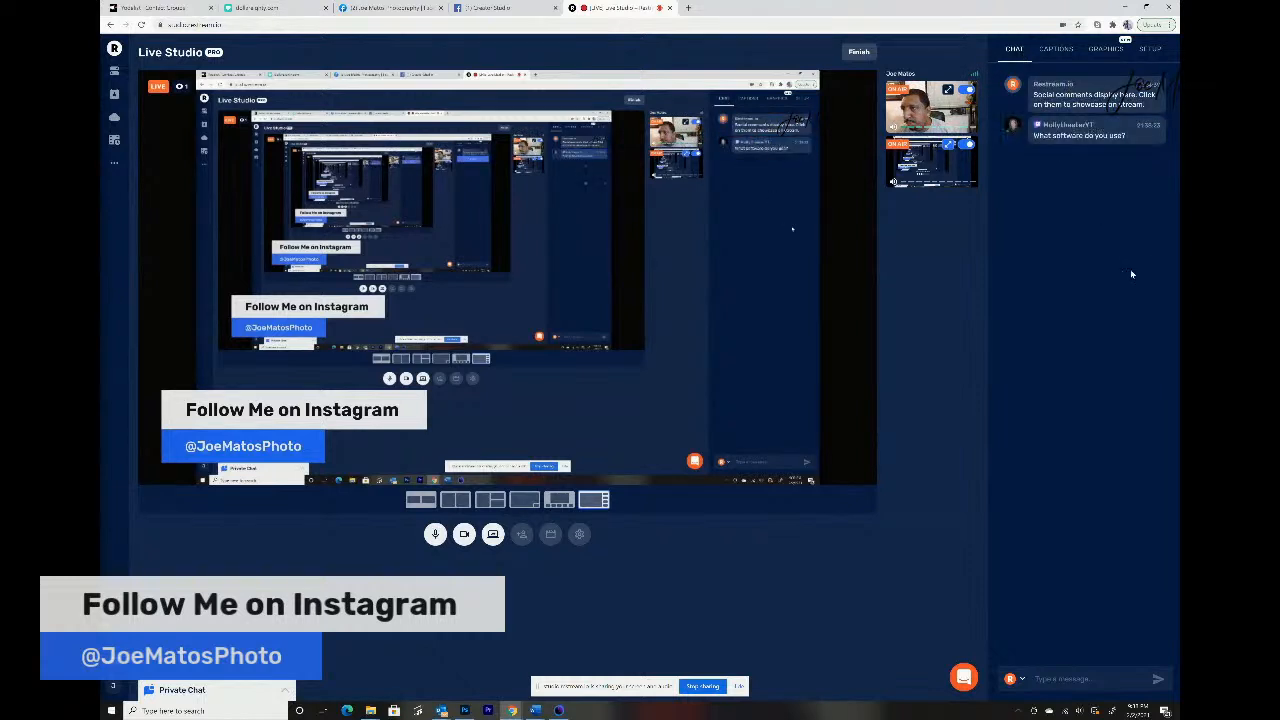
left_click(1105, 140)
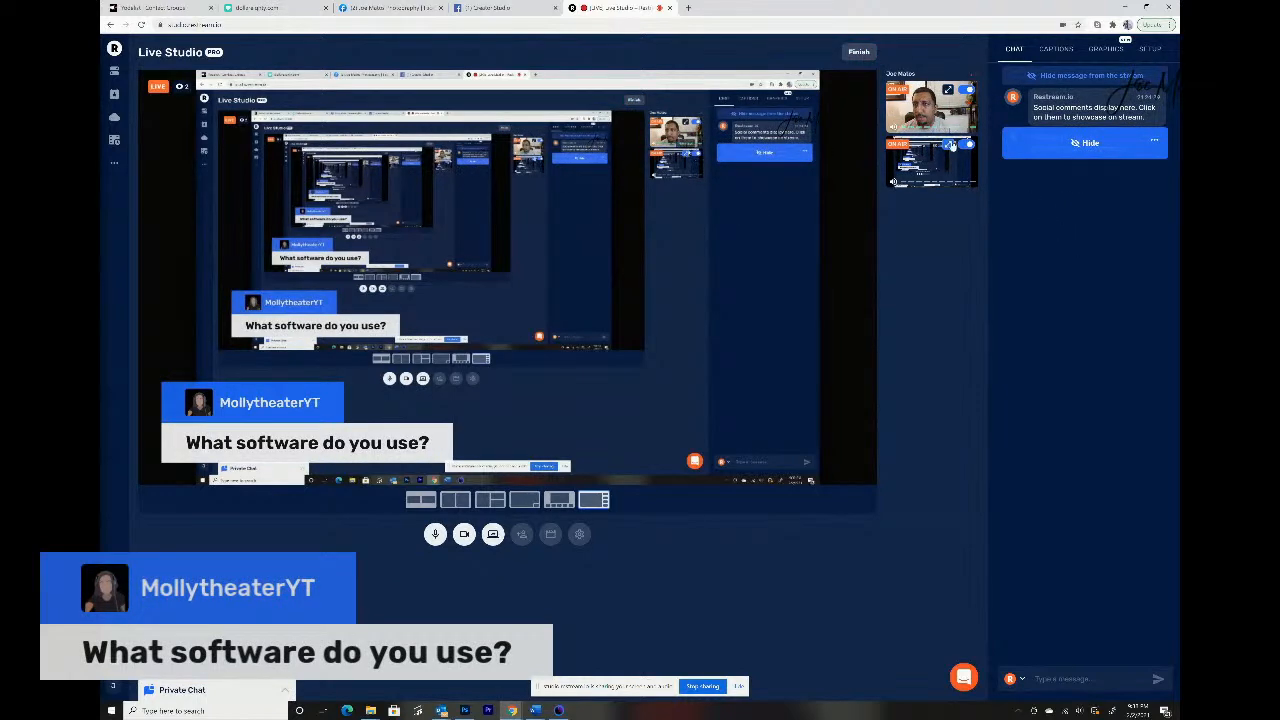
mouse_move(1032, 127)
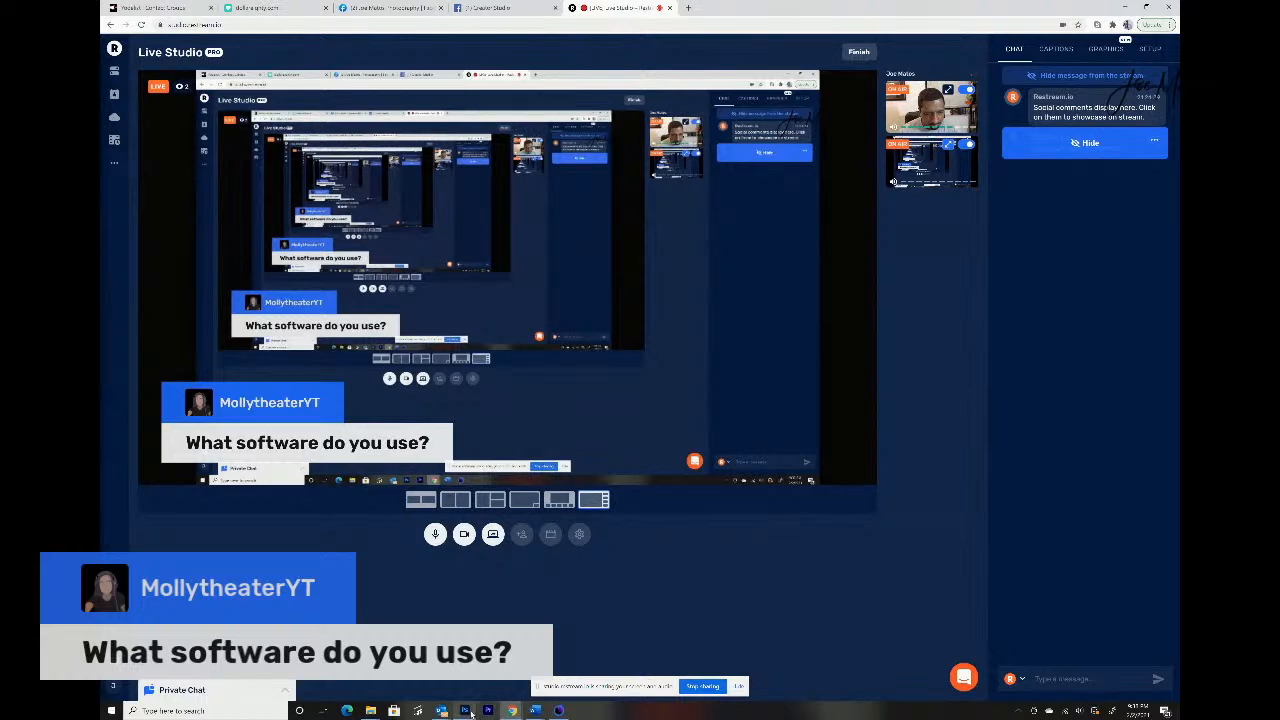
mouse_move(510, 712)
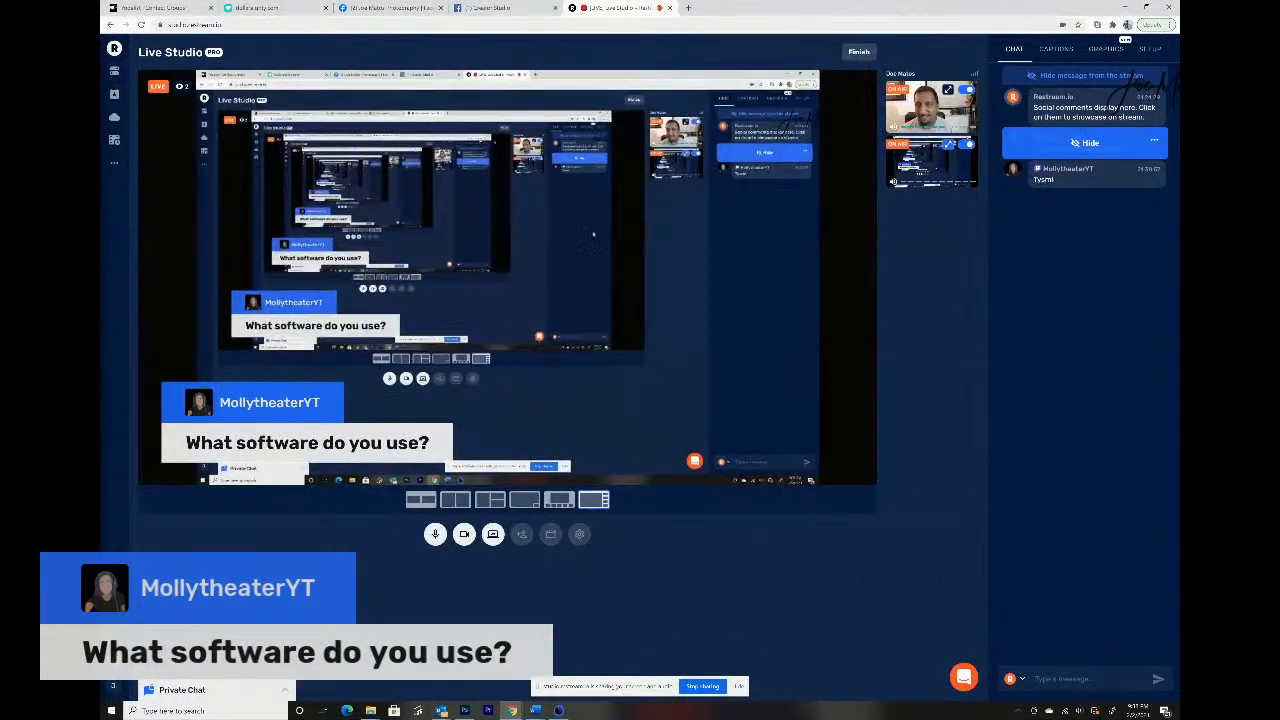
left_click(1124, 7)
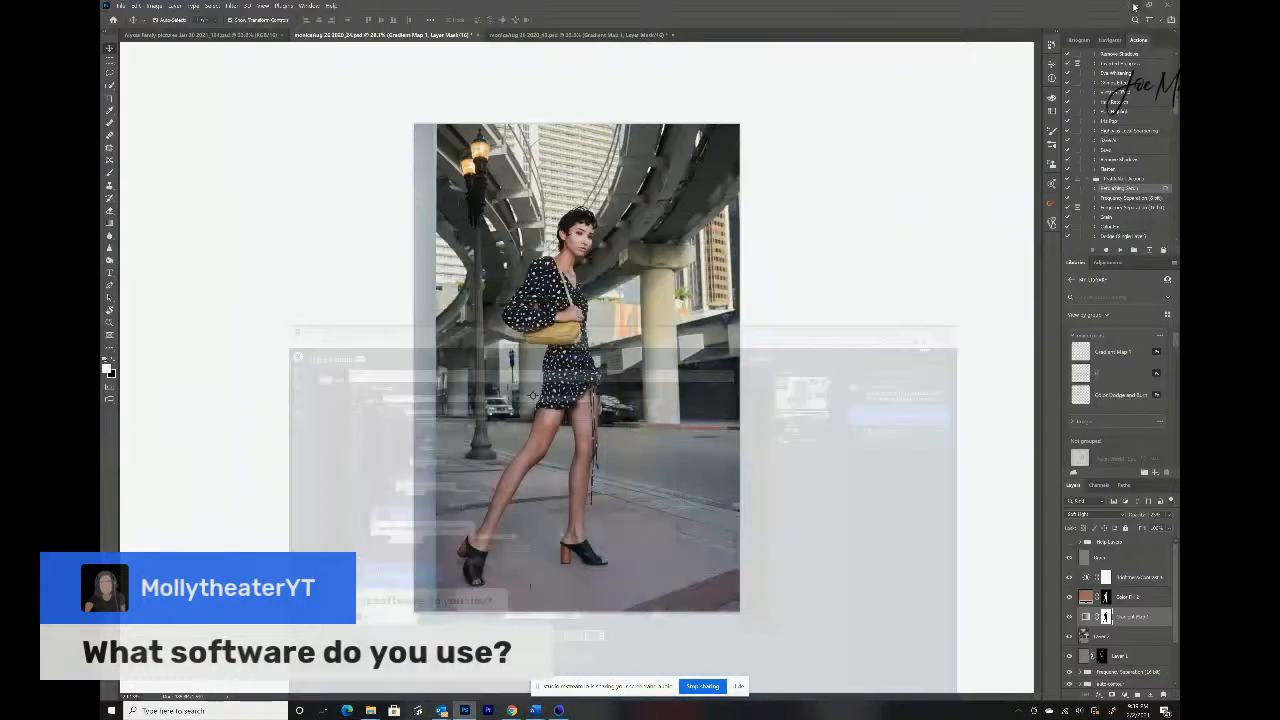
- Replace the standing-pose photo's Gradient Map layer with the masked Gradient Map layer copied from the walking-pose photo
left_click(590, 36)
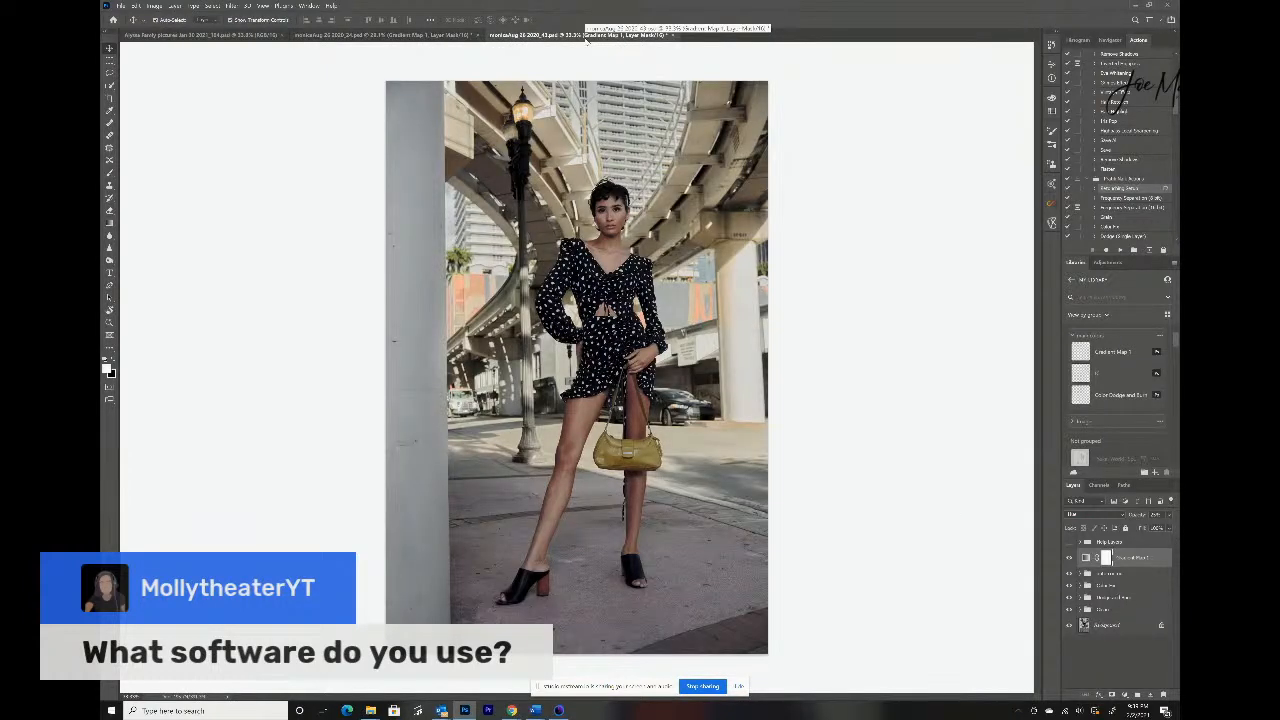
left_click_drag(1158, 560, 1163, 694)
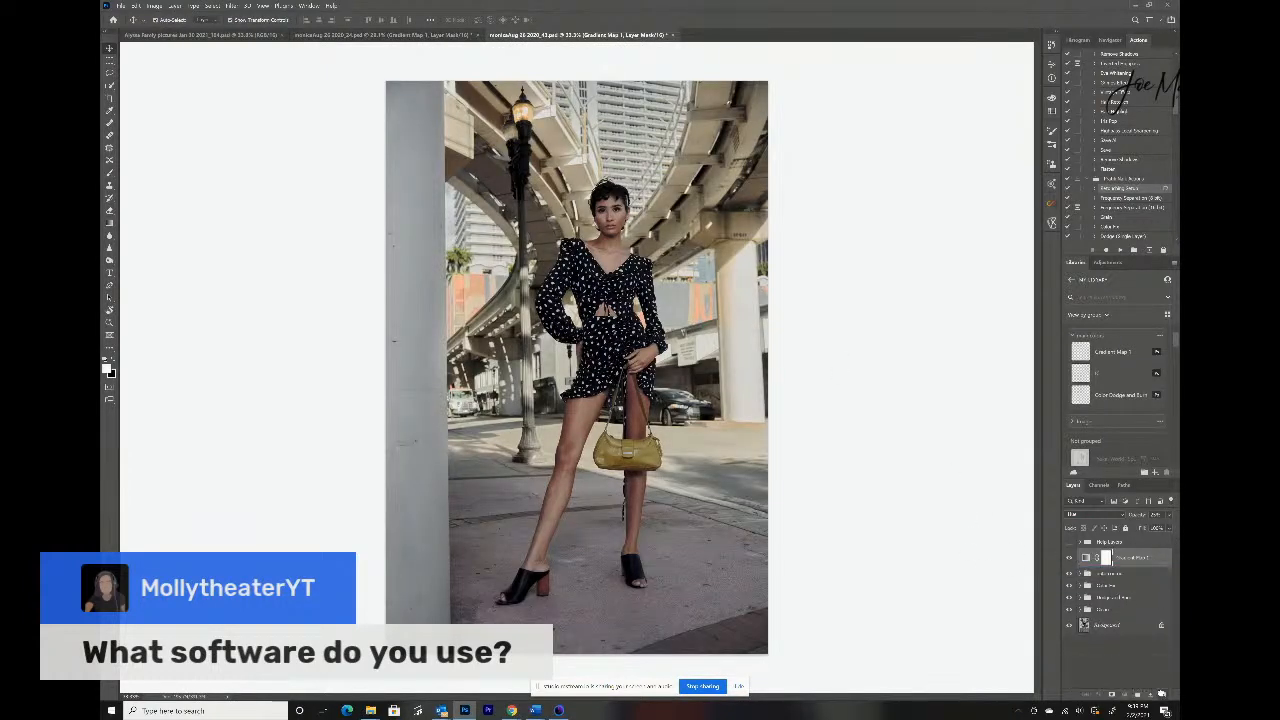
left_click(407, 38)
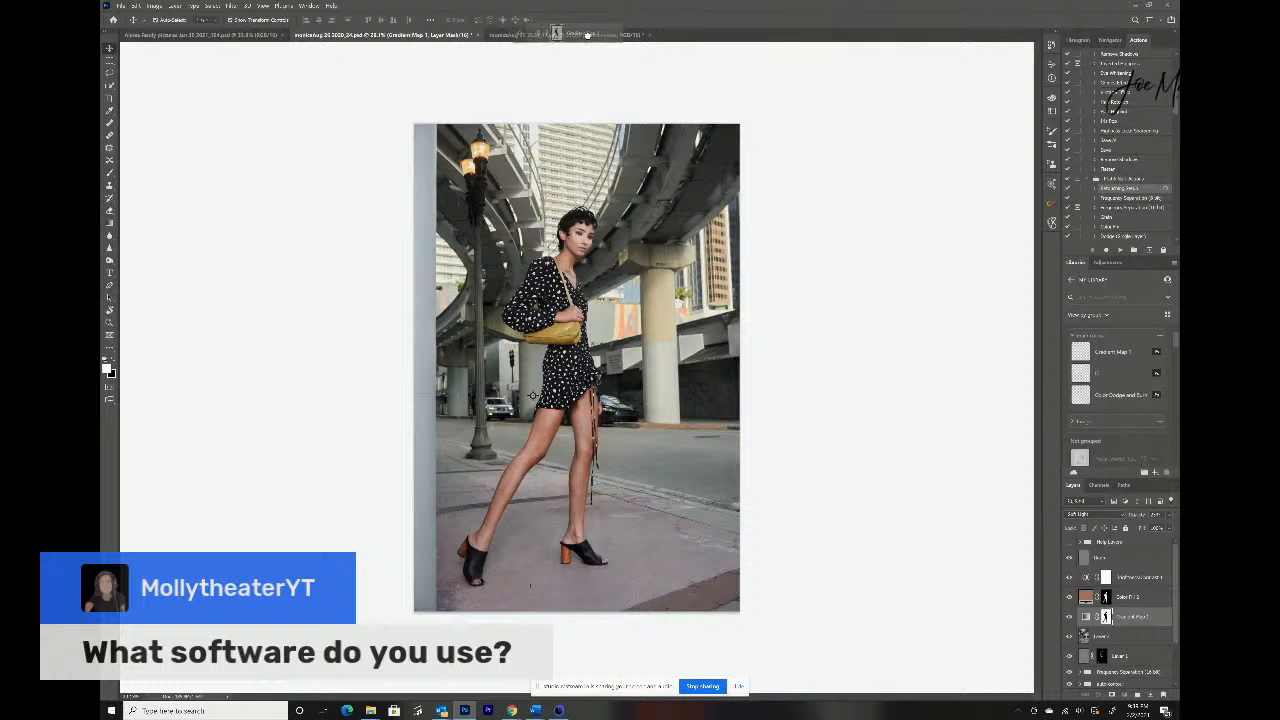
left_click_drag(587, 35, 905, 438)
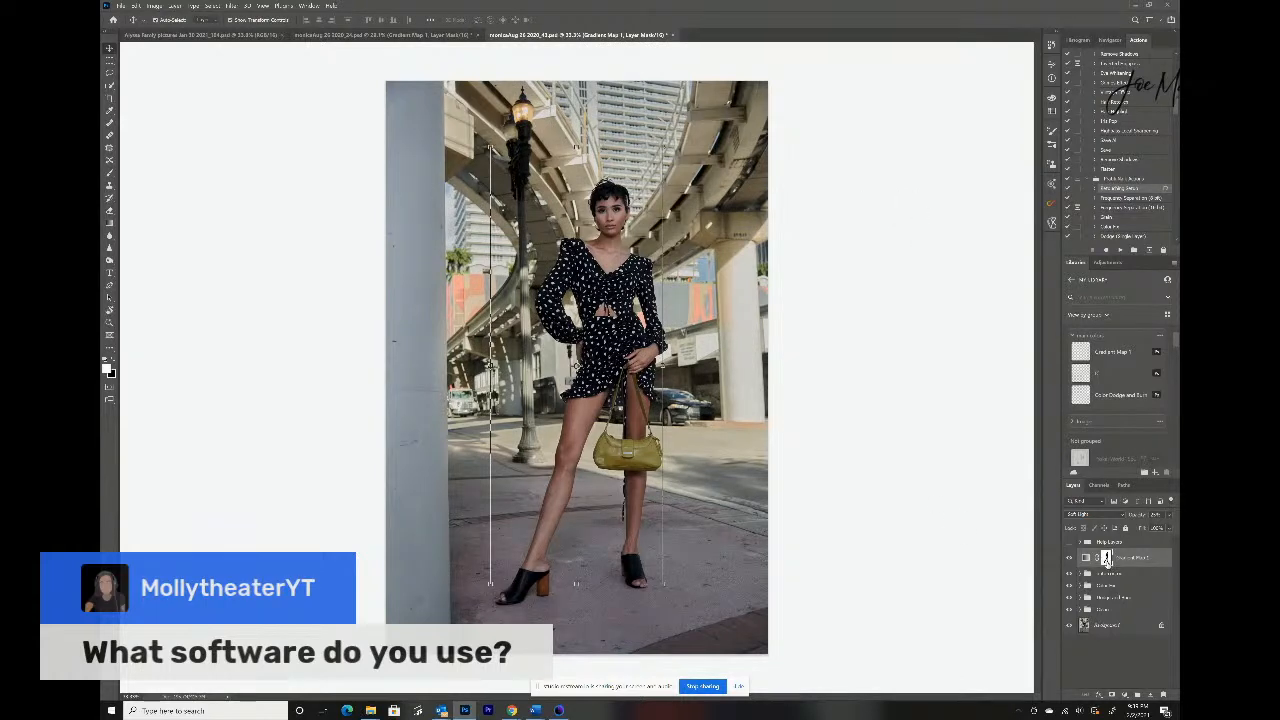
- Delete the layer mask from the copied Gradient Map 1 layer
left_click_drag(1109, 560, 1168, 698)
left_click_drag(1107, 558, 1164, 697)
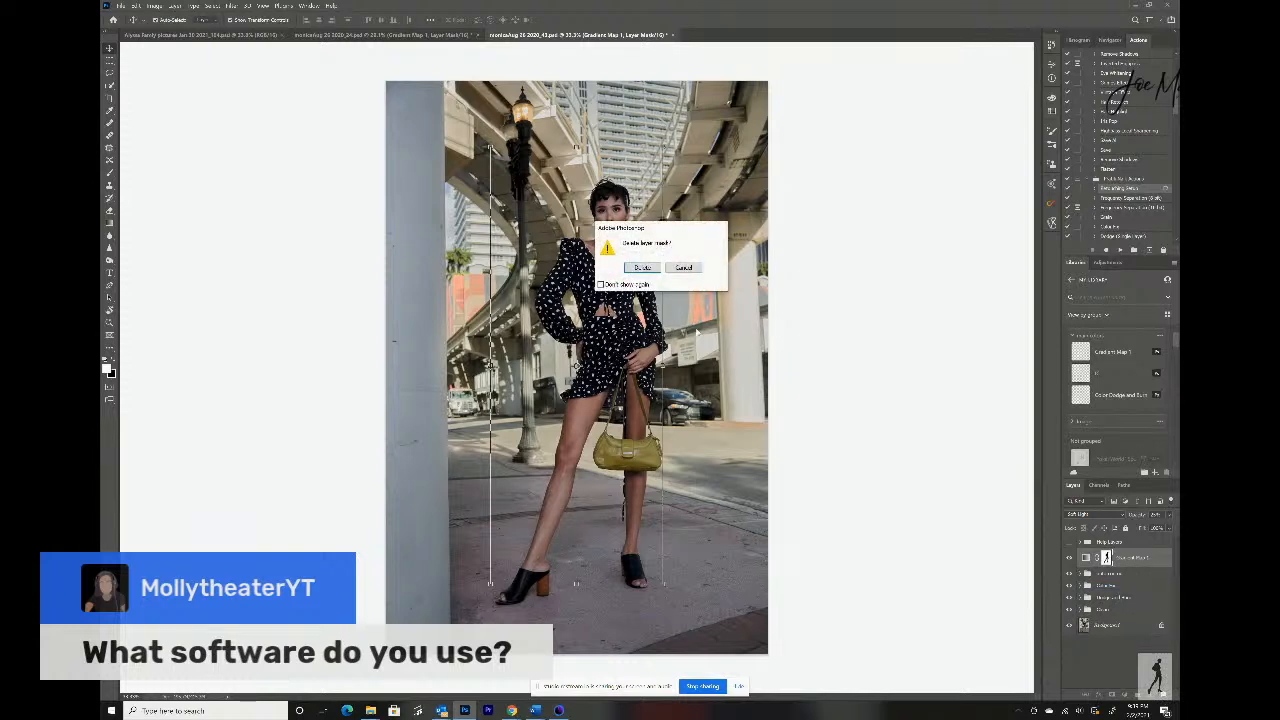
left_click(642, 267)
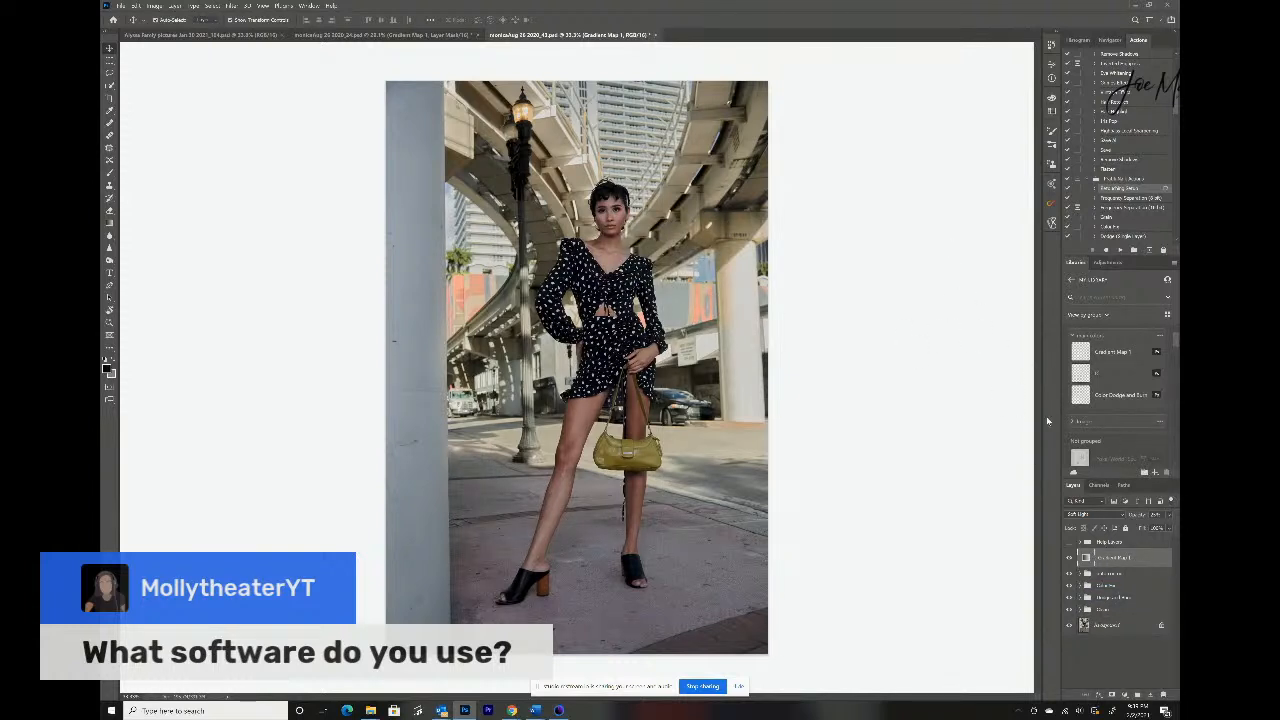
- Copy the Color Fill 2 layer from the walking-pose photo into the standing-pose photo and delete its layer mask
left_click(440, 36)
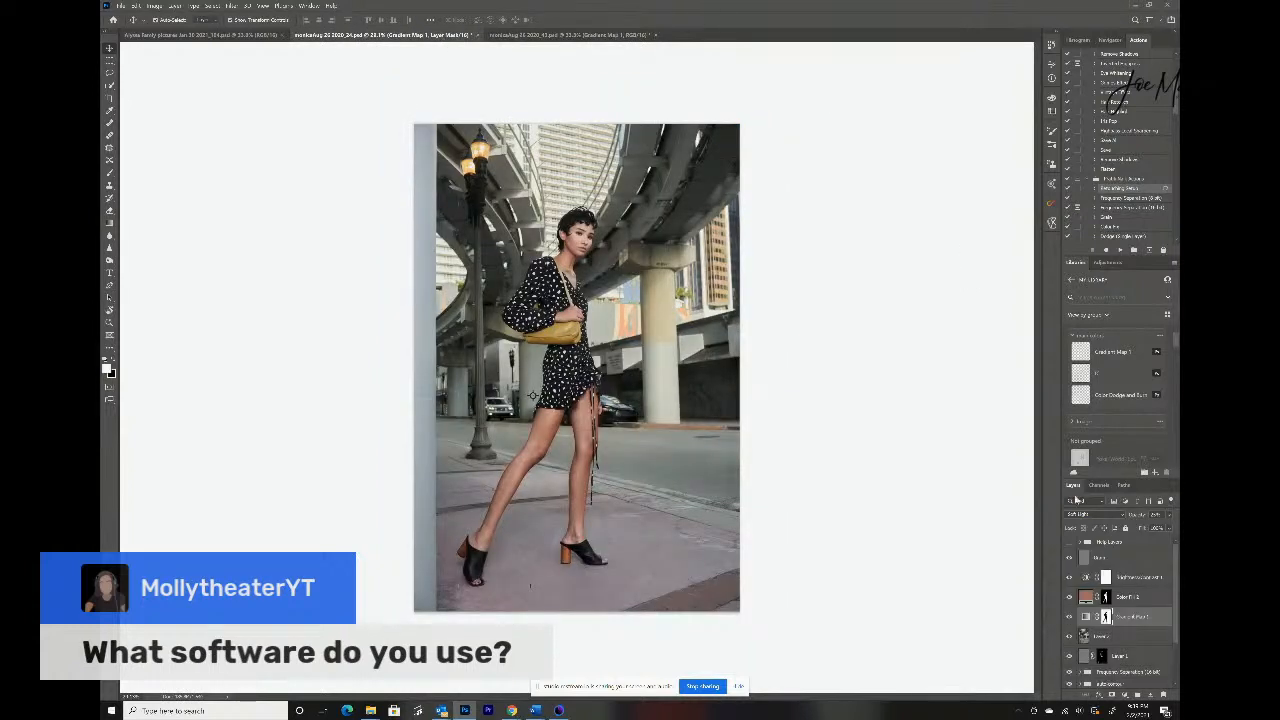
mouse_move(1143, 600)
left_mouse_down()
mouse_move(783, 110)
mouse_move(607, 17)
mouse_move(572, 34)
mouse_move(751, 150)
mouse_move(1177, 562)
mouse_move(1155, 596)
left_mouse_up()
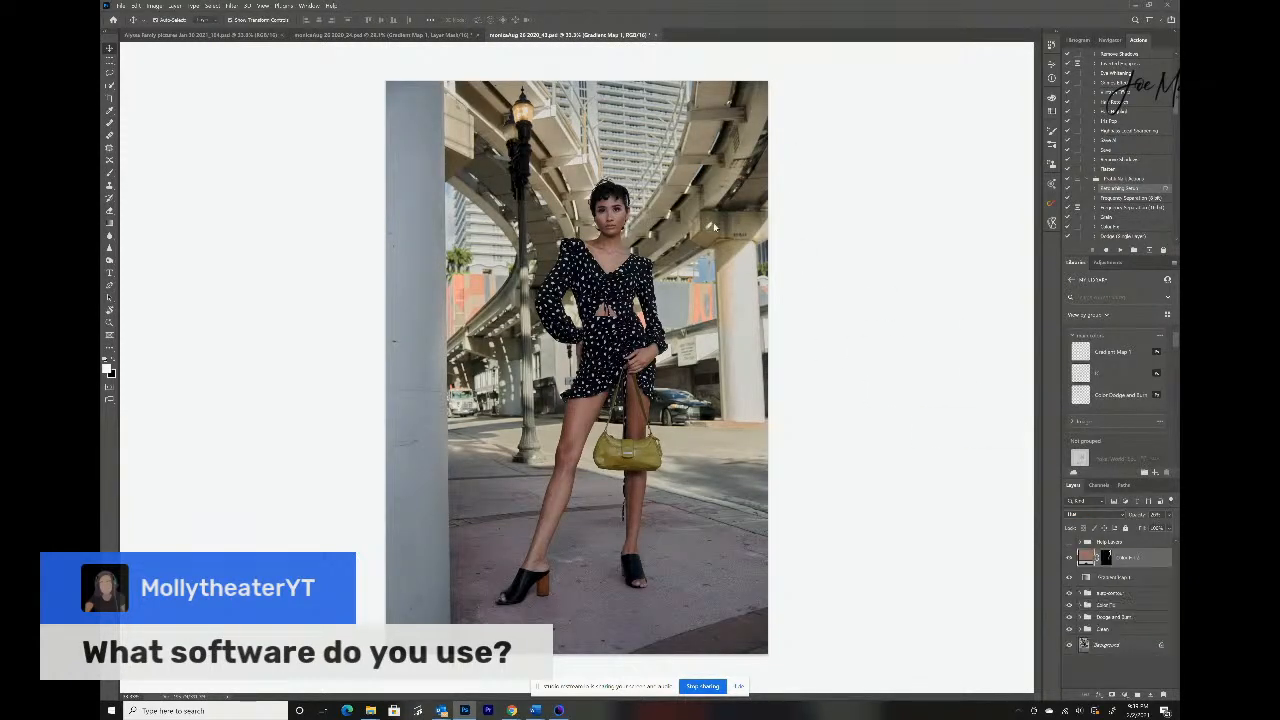
left_click(1107, 557)
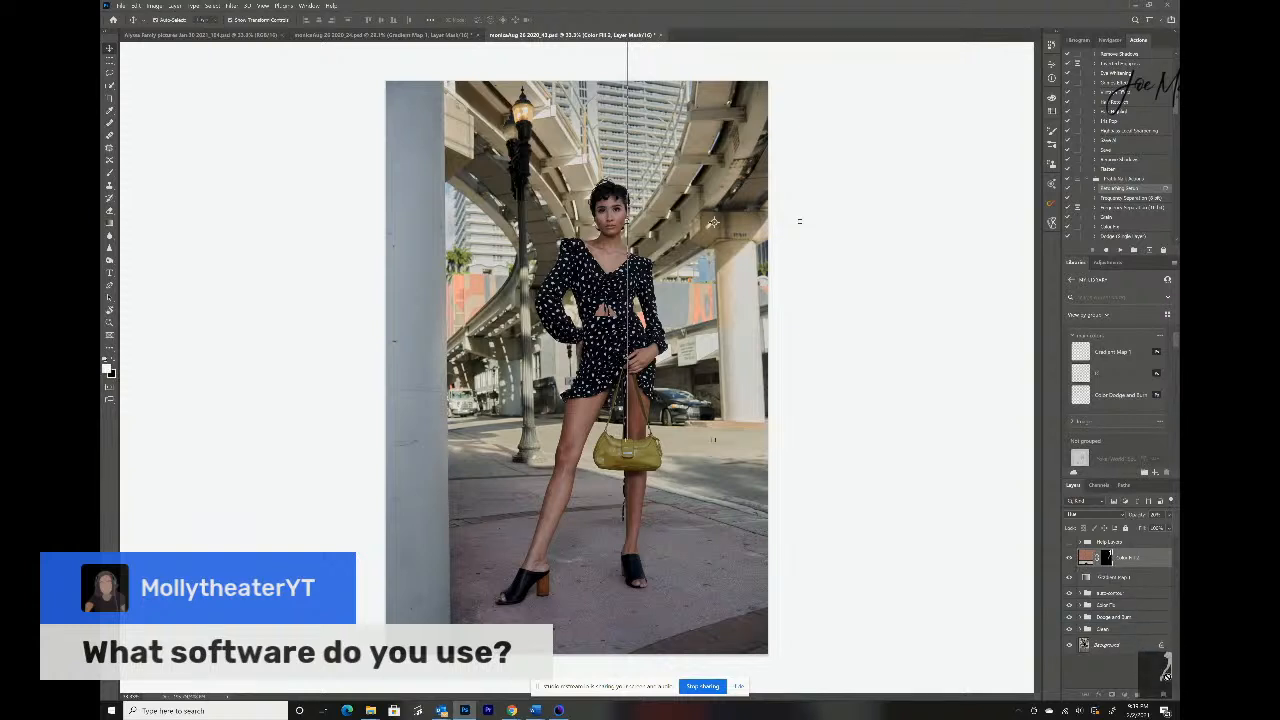
left_click(1164, 694)
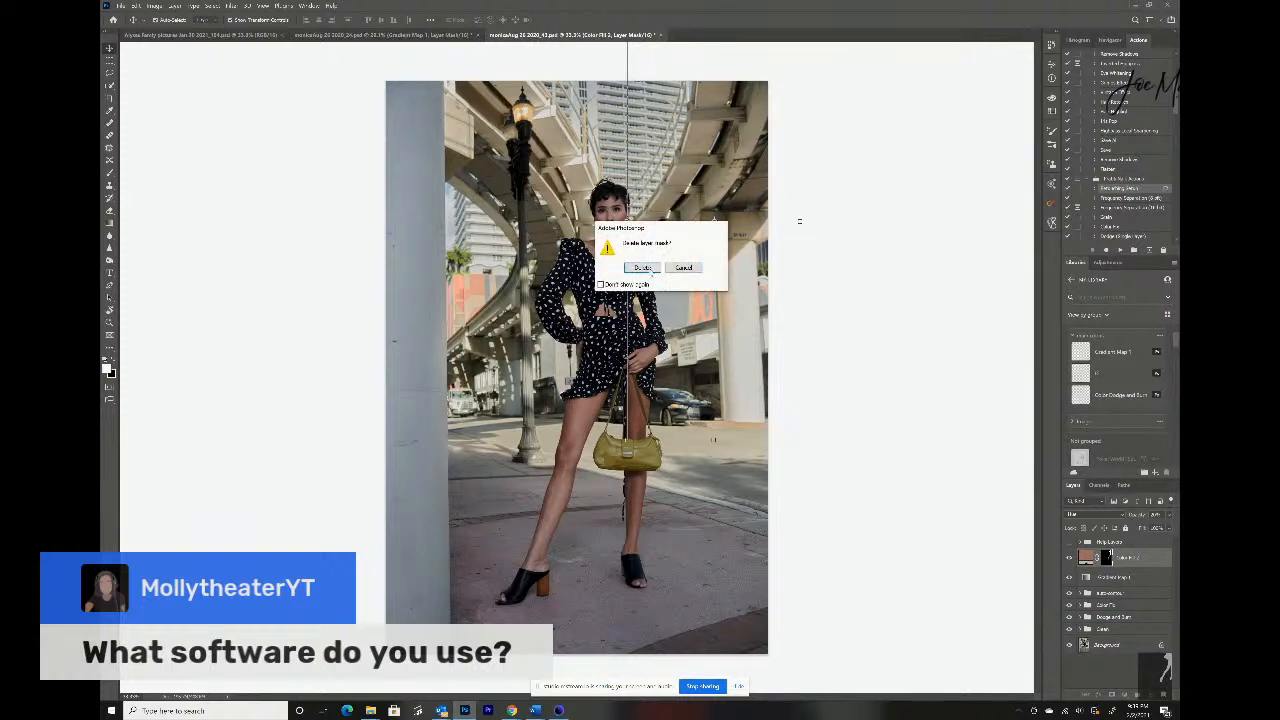
left_click(645, 268)
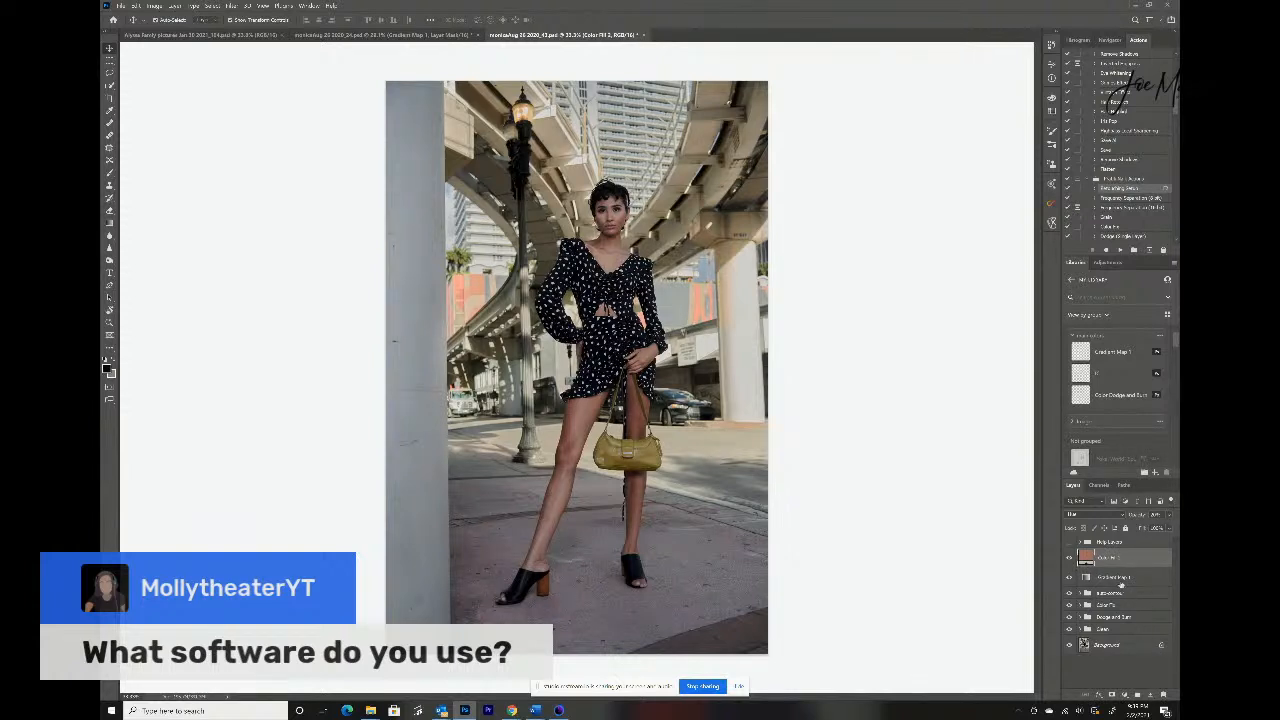
- Add new white layer masks to the Gradient Map 1 and Color Fill 2 layers
left_click(1115, 578)
left_click(1113, 694)
left_click(1115, 560)
left_click(1113, 694)
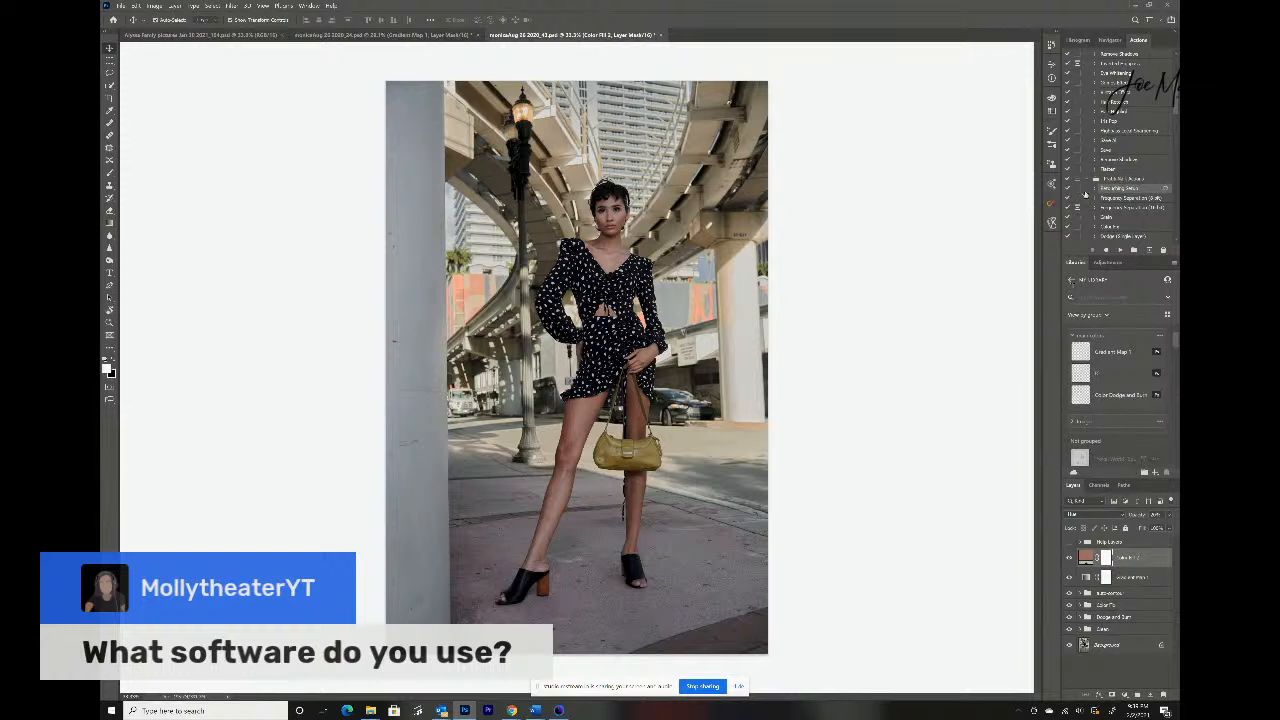
- Heal the blemishes on the foreground pavement on the Clean group's Heal layer with the Healing Brush
scroll(1127, 188, "up", 2)
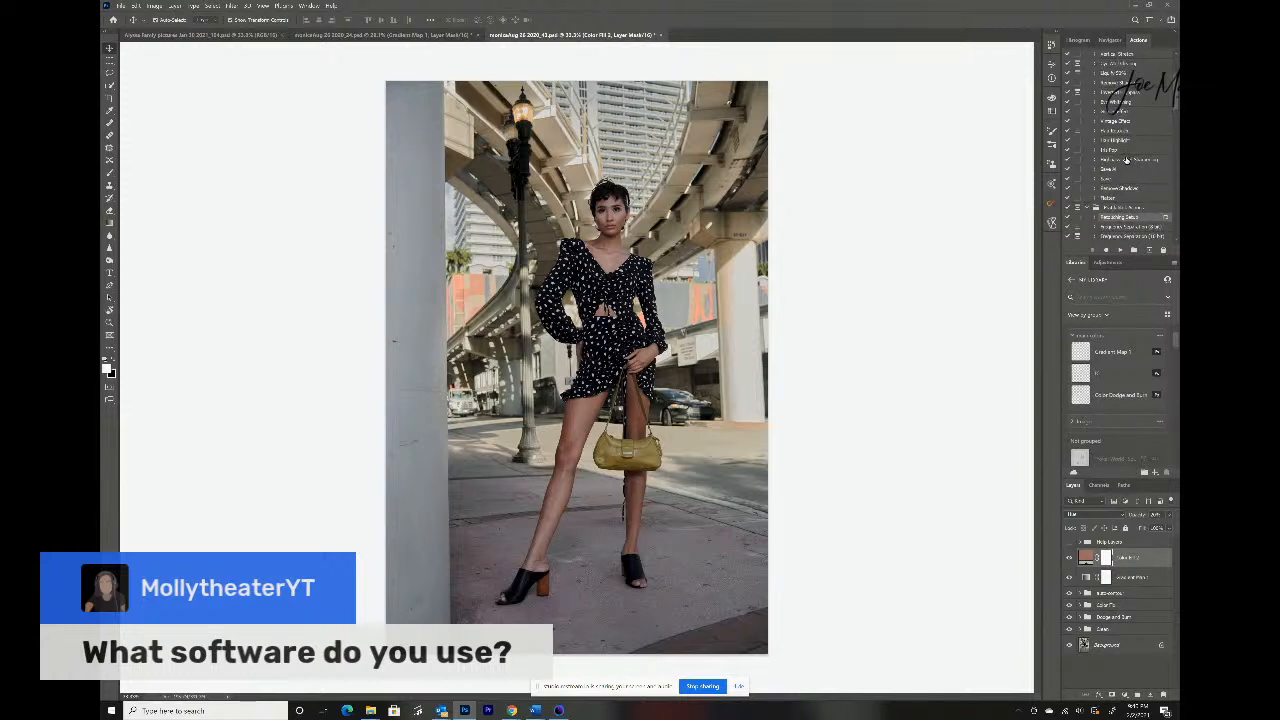
scroll(1130, 185, "down", 3)
scroll(1135, 183, "down", 3)
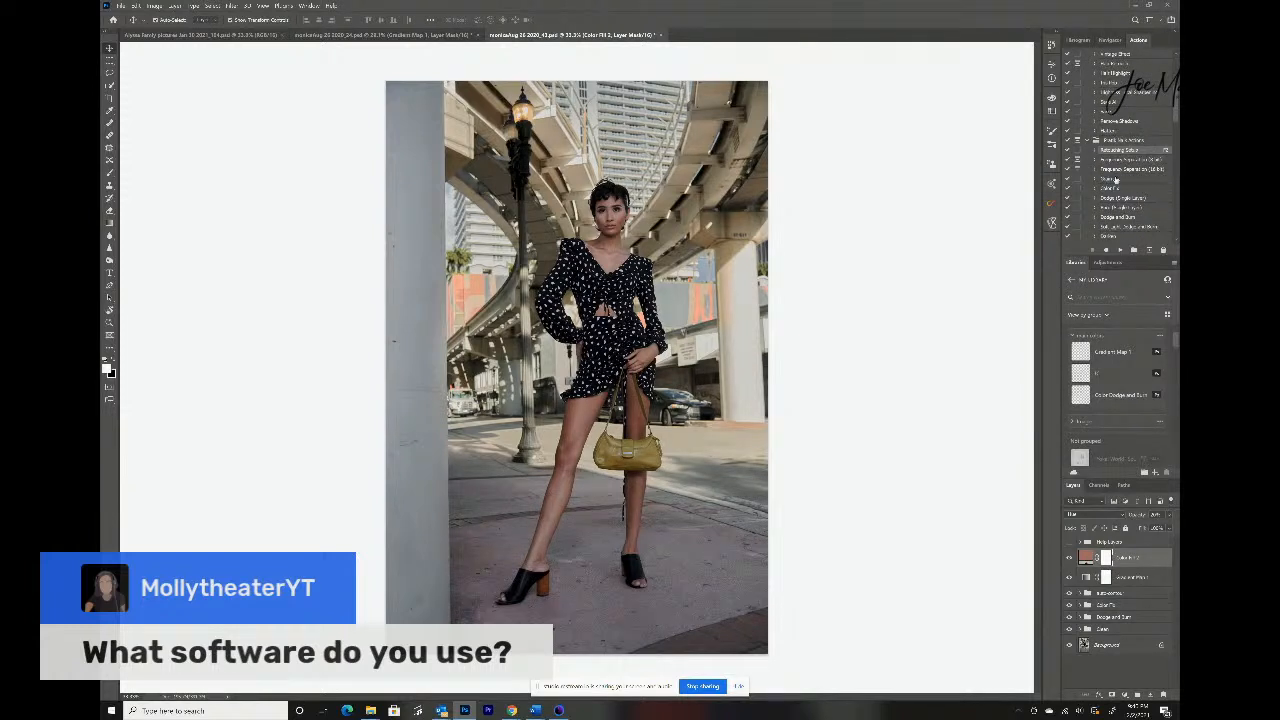
left_click(1081, 630)
left_click(1095, 665)
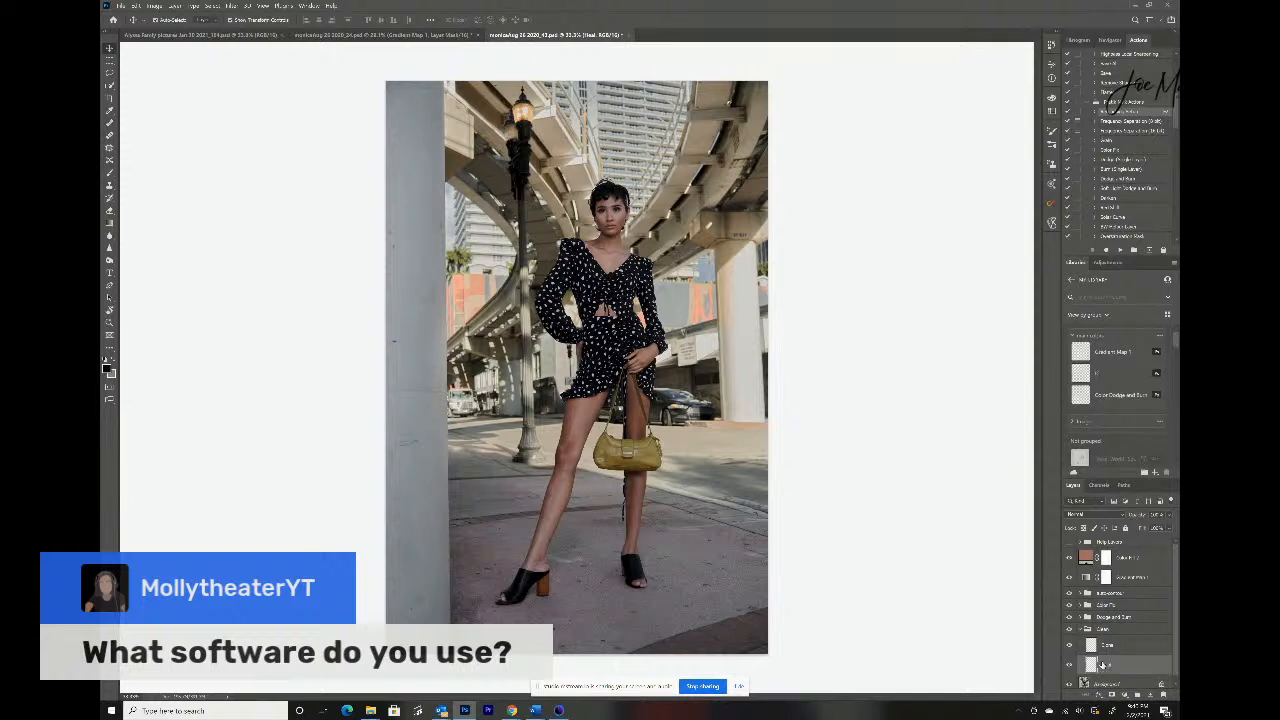
left_click(110, 136)
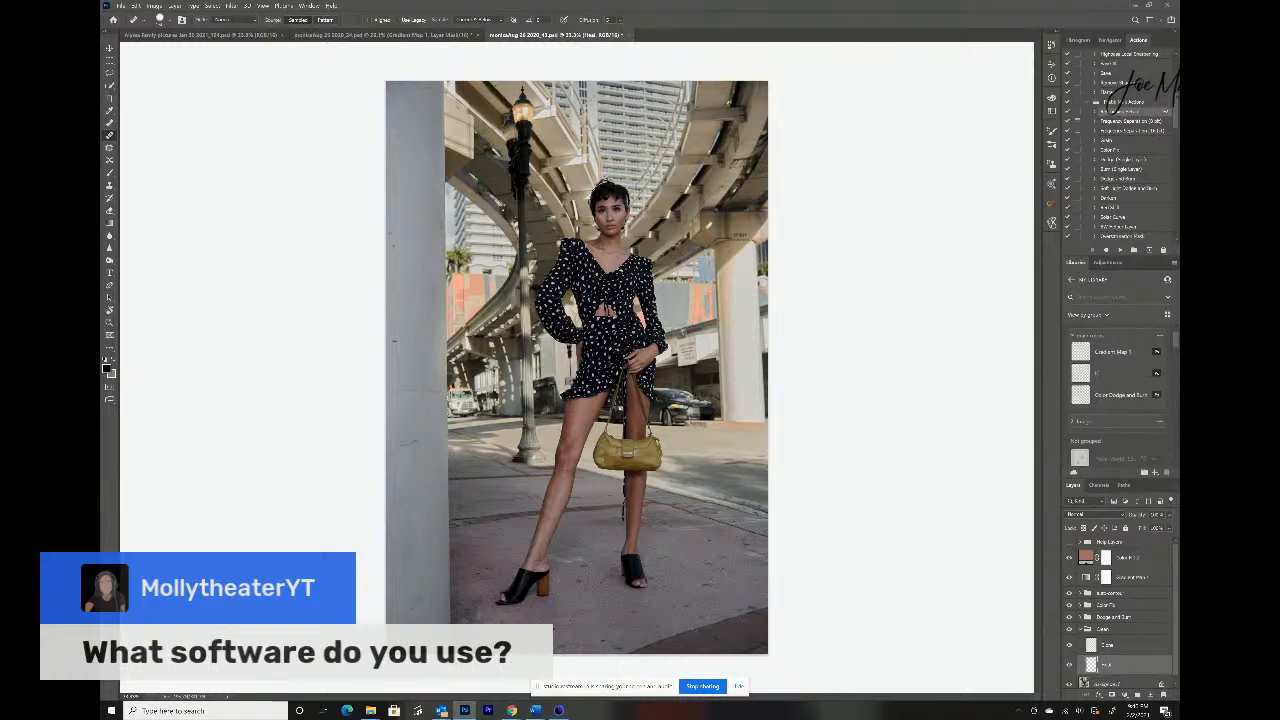
left_click_drag(724, 586, 717, 585)
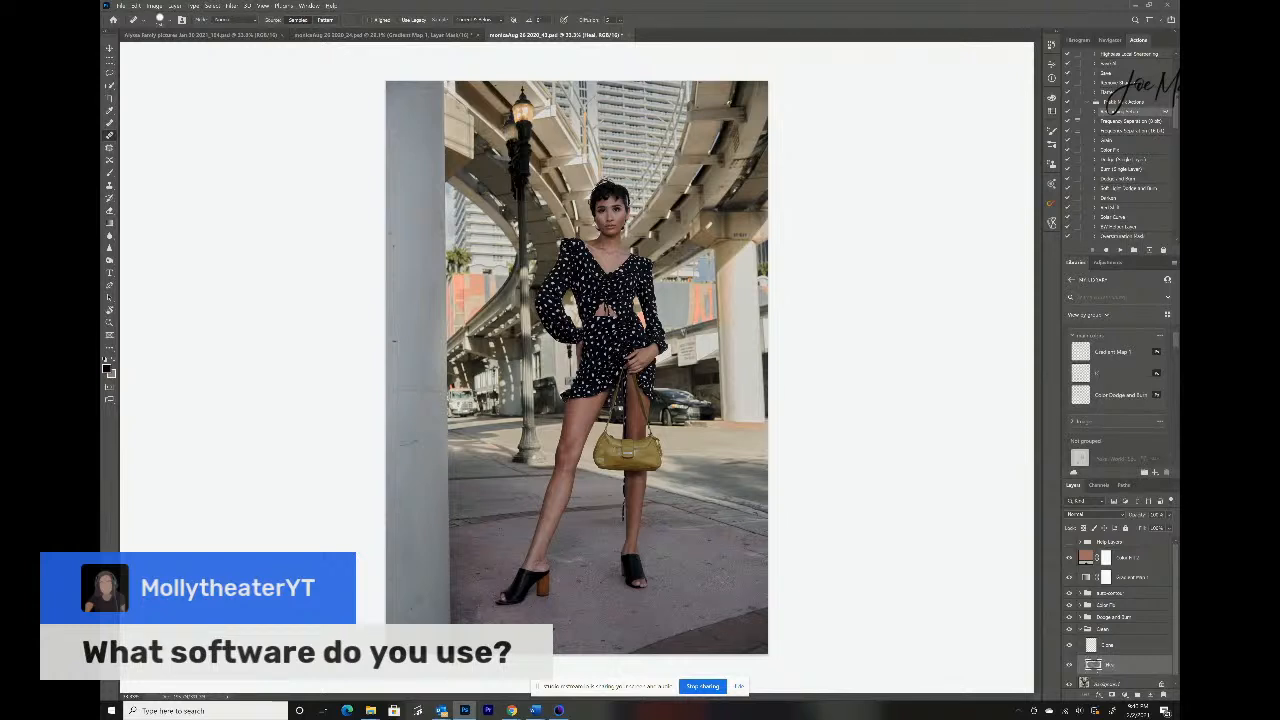
left_click(724, 572)
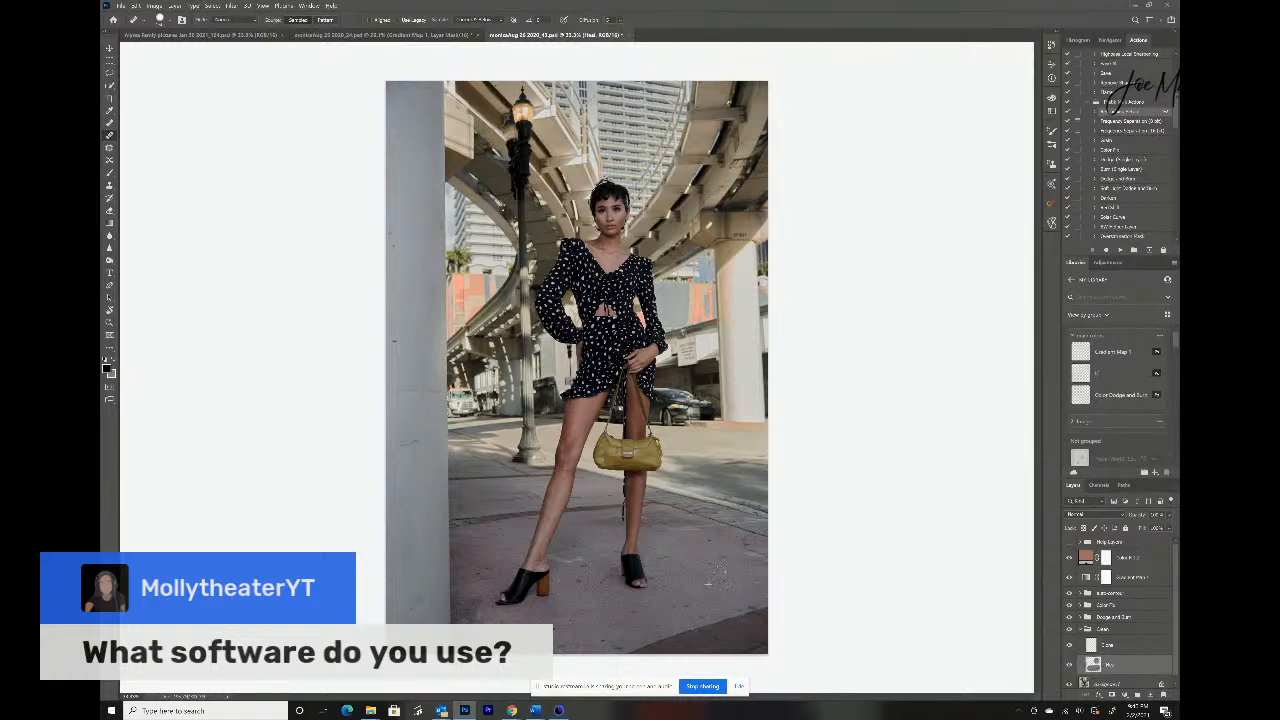
left_click(707, 566)
left_click(690, 580)
left_click(686, 587)
left_click(610, 602)
left_click(662, 621)
left_click(579, 582)
left_click(557, 626)
- Compare the photo with the Heal layer hidden and shown, and heal another pavement spot near the front shoe
left_click(1069, 665)
left_click(1070, 666)
left_click(497, 557)
left_click(495, 558)
- Remove a mark on the concrete column with the Spot Healing Brush
key("super")
key("super")
left_click(111, 124)
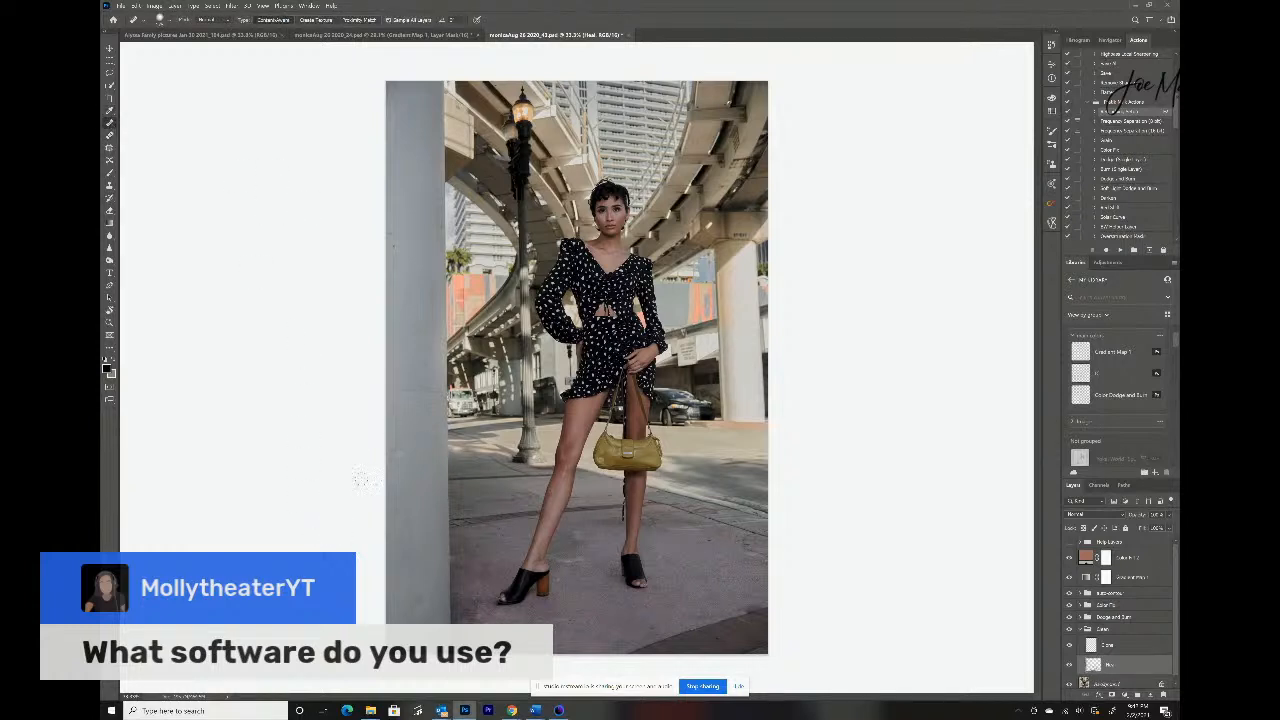
left_click(403, 456)
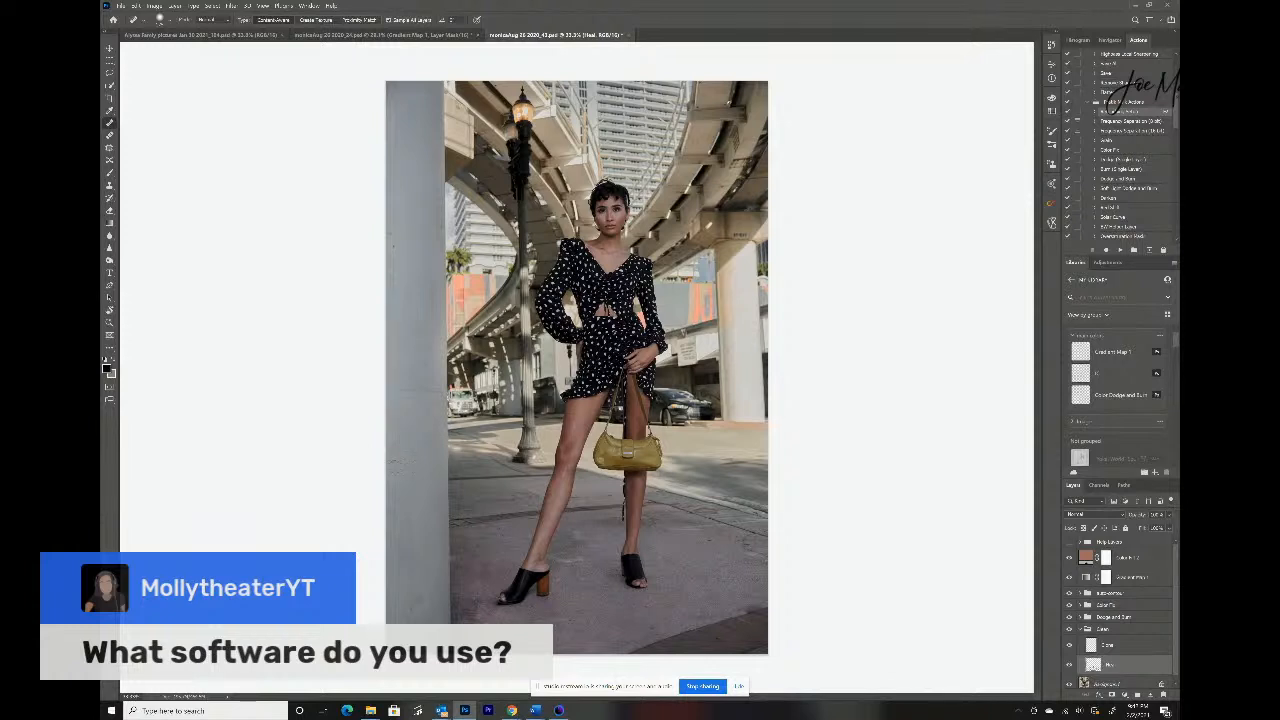
- Switch to Restream Live Studio, show the viewer's chat message "Tysm!" on the stream, and return to Photoshop
left_click(538, 703)
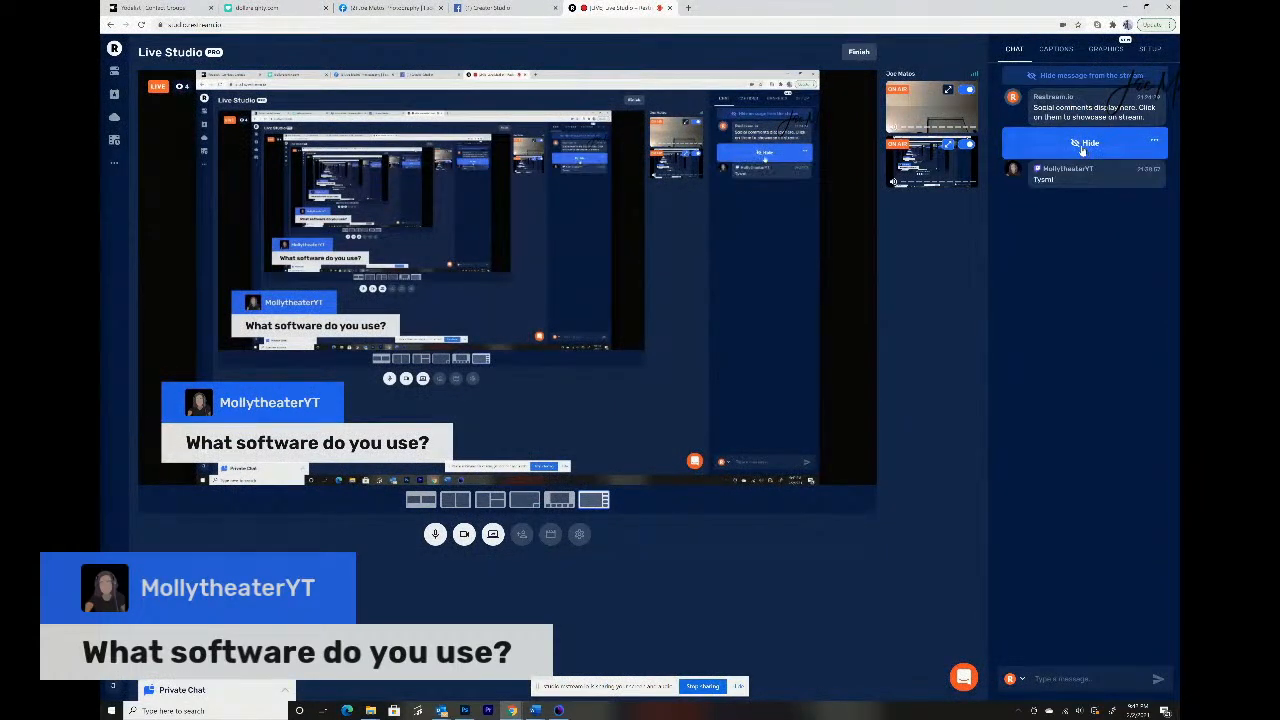
left_click(1073, 173)
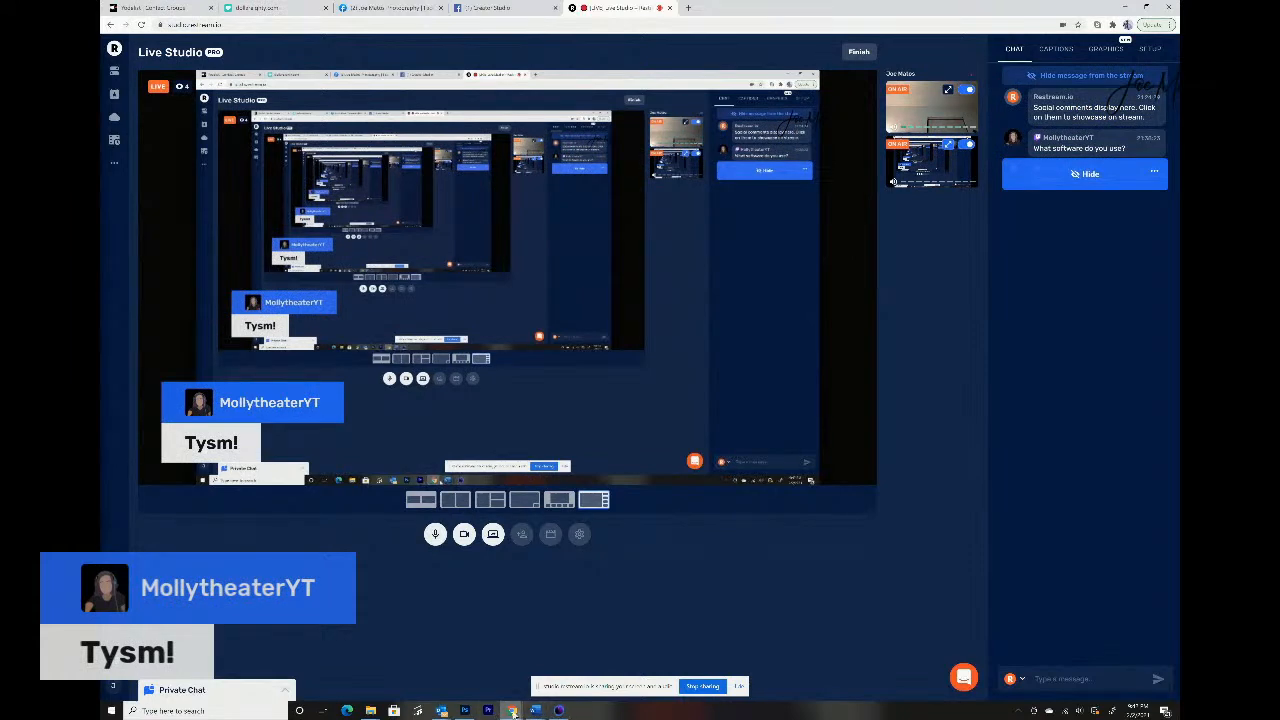
left_click(465, 711)
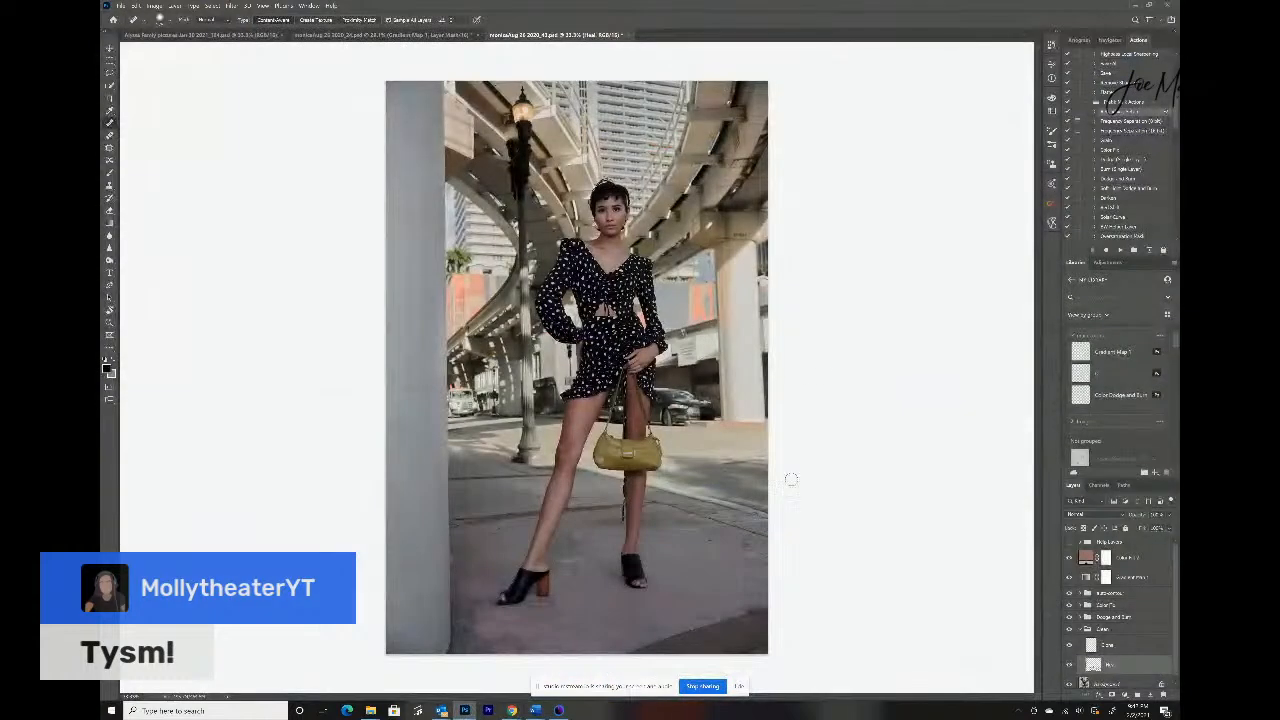
- Heal the remaining cracks and stains on the pavement around the model's legs with the Spot Healing Brush
left_click(712, 575, "alt")
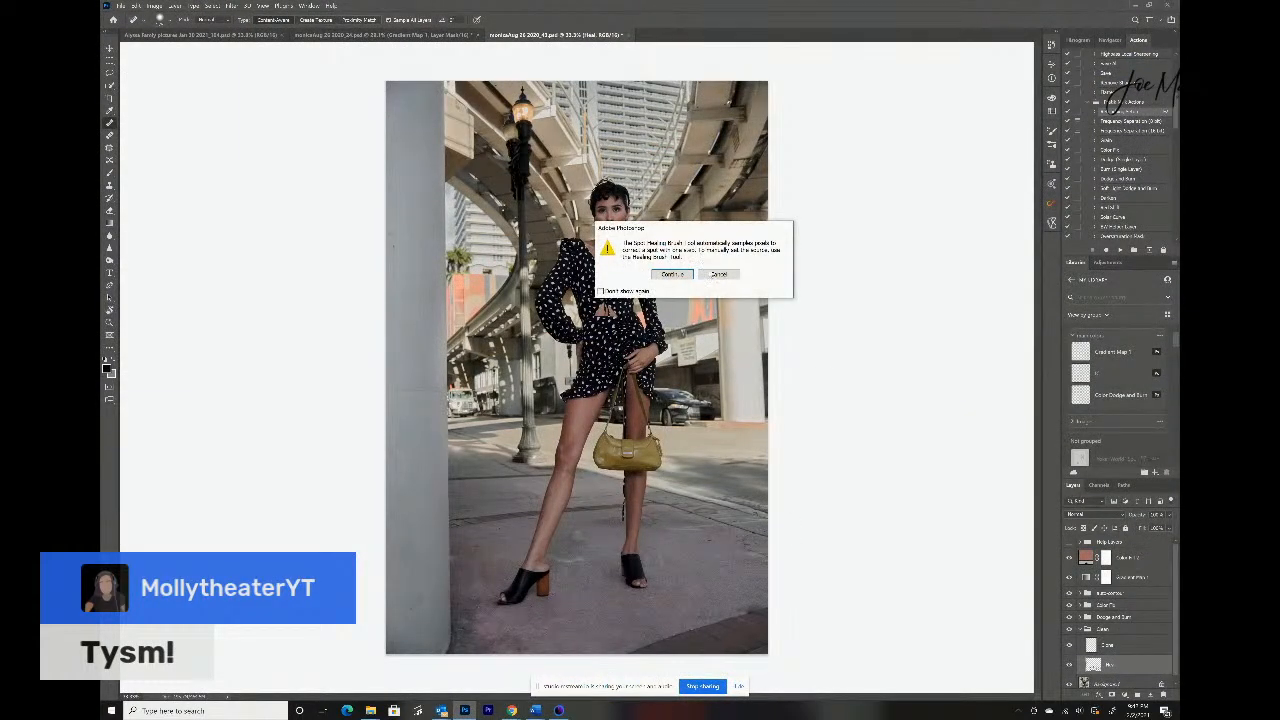
left_click(672, 274)
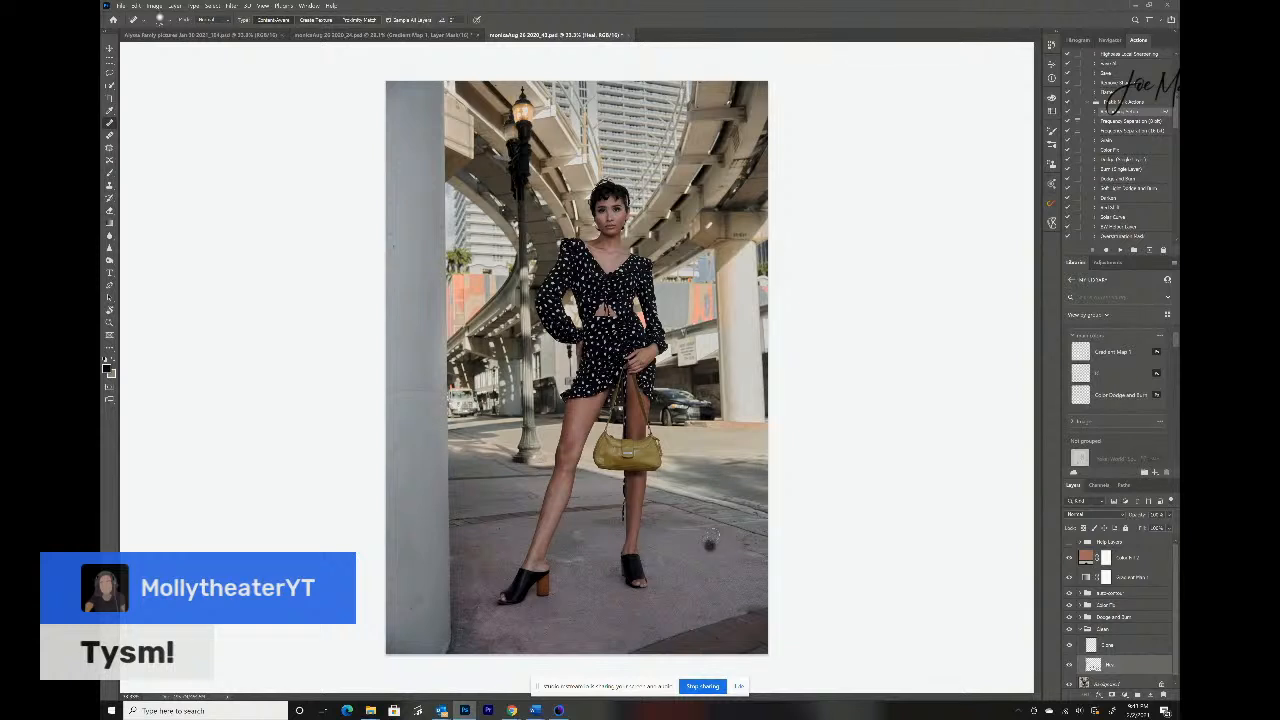
left_click(591, 497)
left_click(501, 529)
left_click(521, 535)
left_click(497, 535)
left_click(485, 510)
left_click(575, 499)
left_click_drag(614, 494, 601, 496)
- Heal the blemishes on the knee and shin of the model's front leg with the Spot Healing Brush
left_click(566, 484, "alt")
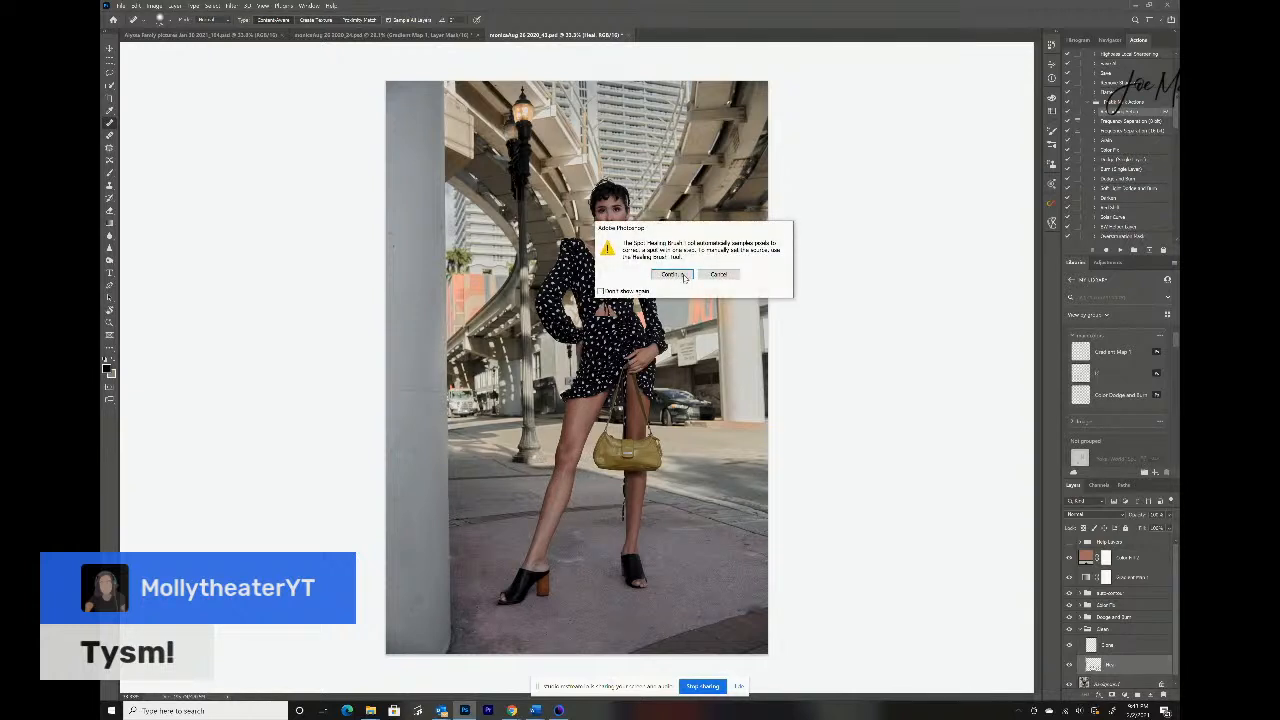
left_click(682, 275)
left_click(564, 476)
left_click(564, 473)
left_click(565, 471)
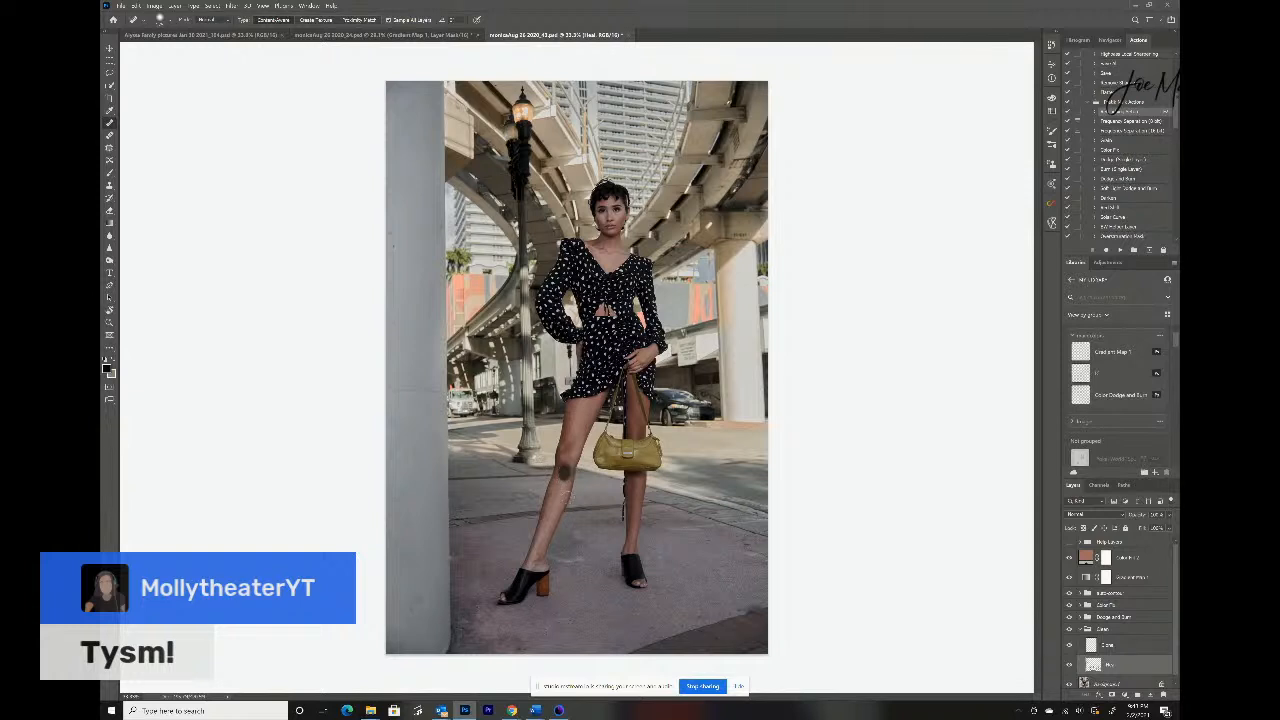
left_click(562, 472)
left_click(542, 516)
- Heal small skin blemishes and stray hairs around the model's face with the Spot Healing Brush
key("ctrl+plus")
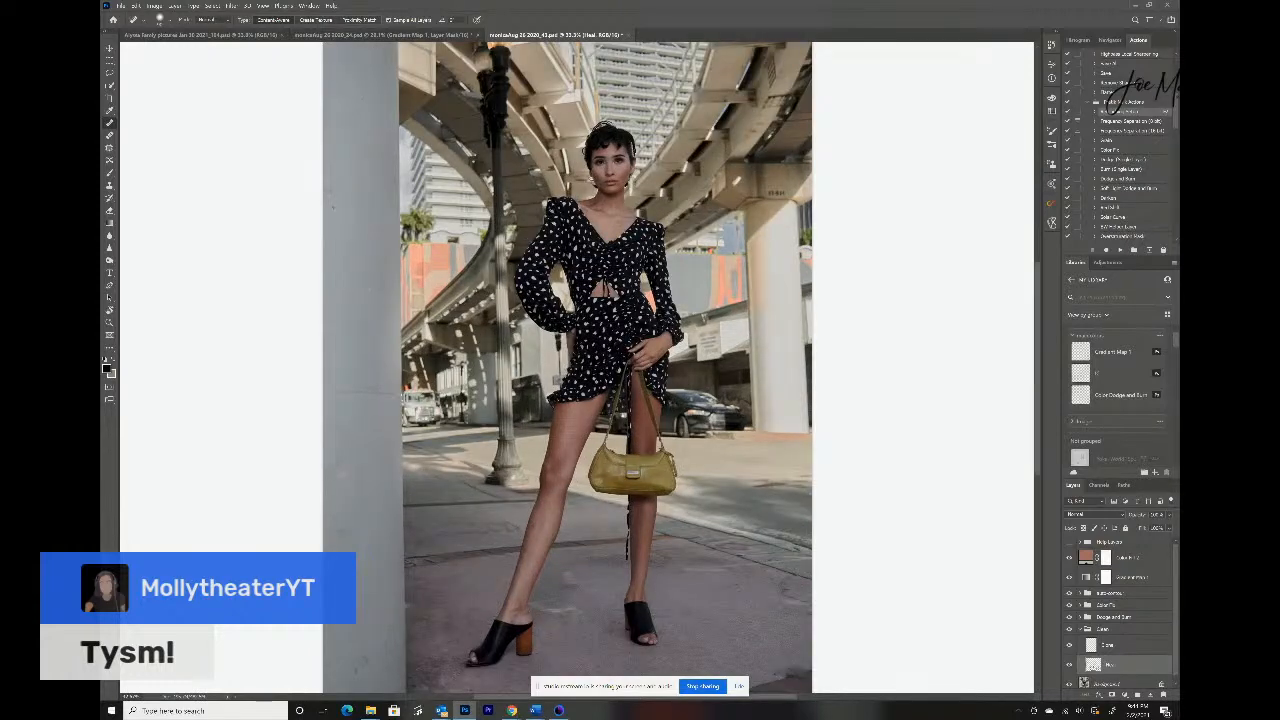
key("ctrl+plus")
key("ctrl+plus")
key("ctrl+plus")
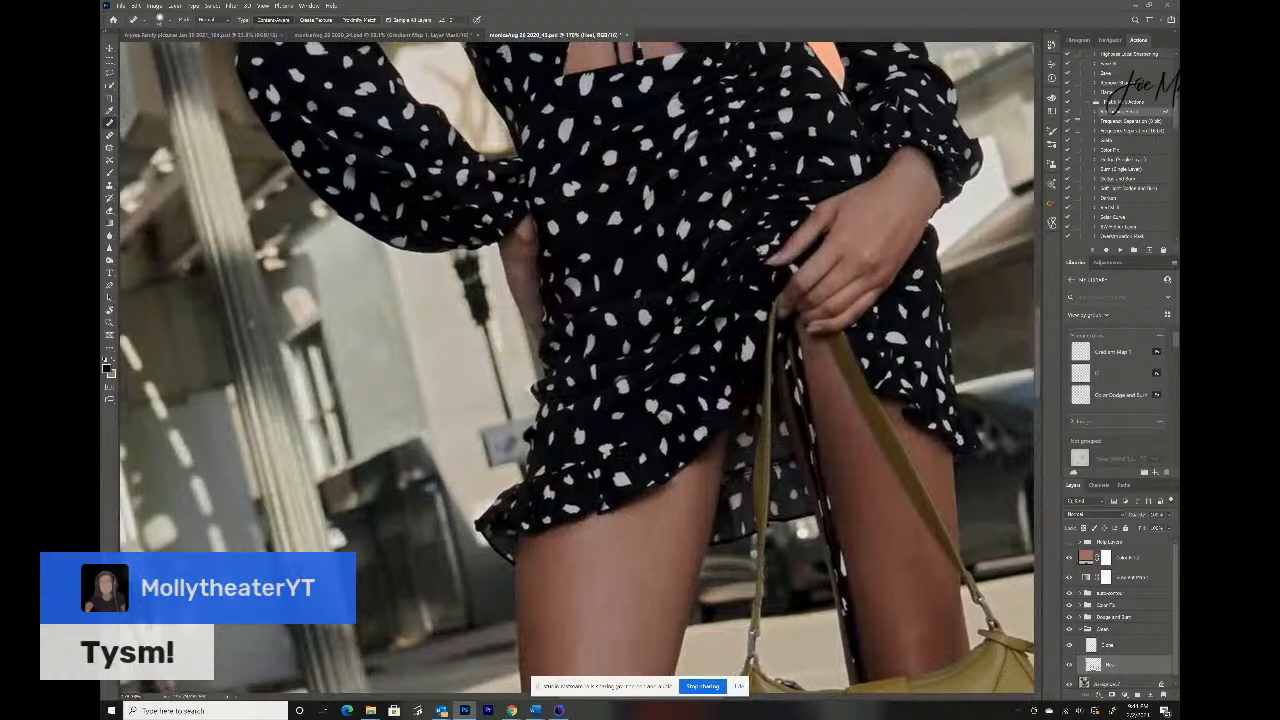
scroll(576, 366, "up", 5)
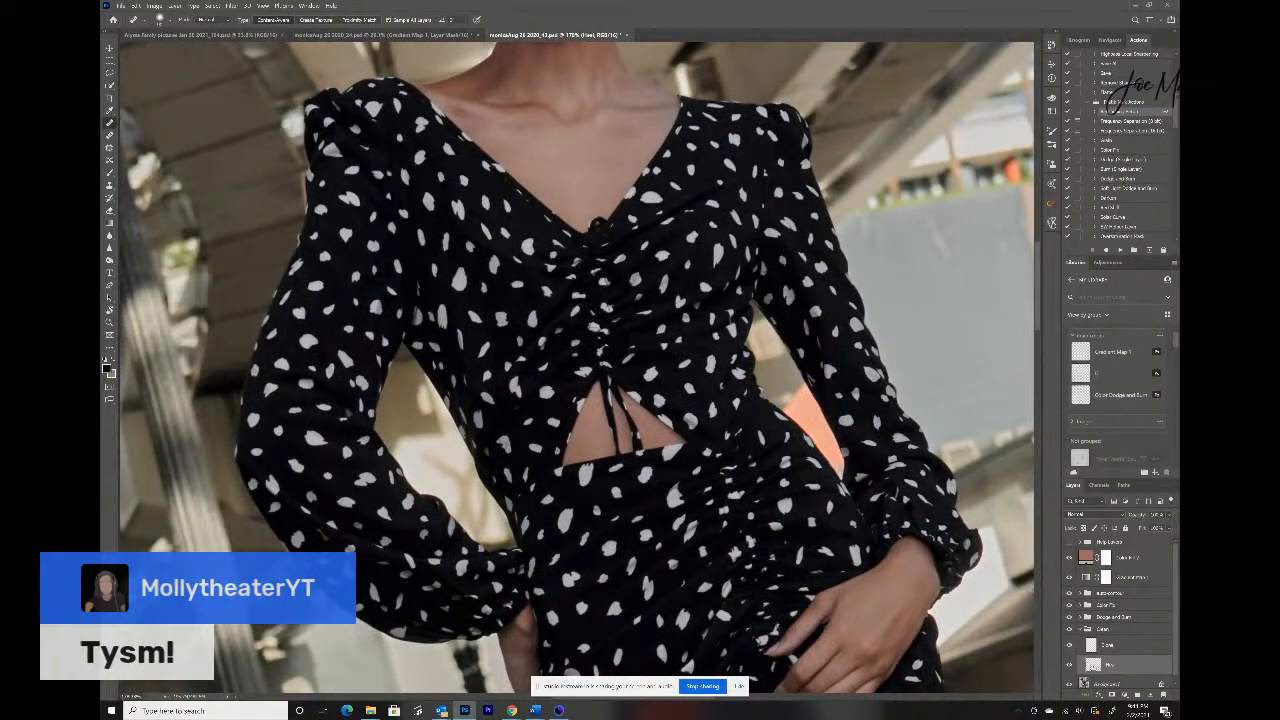
left_click_drag(570, 240, 599, 508)
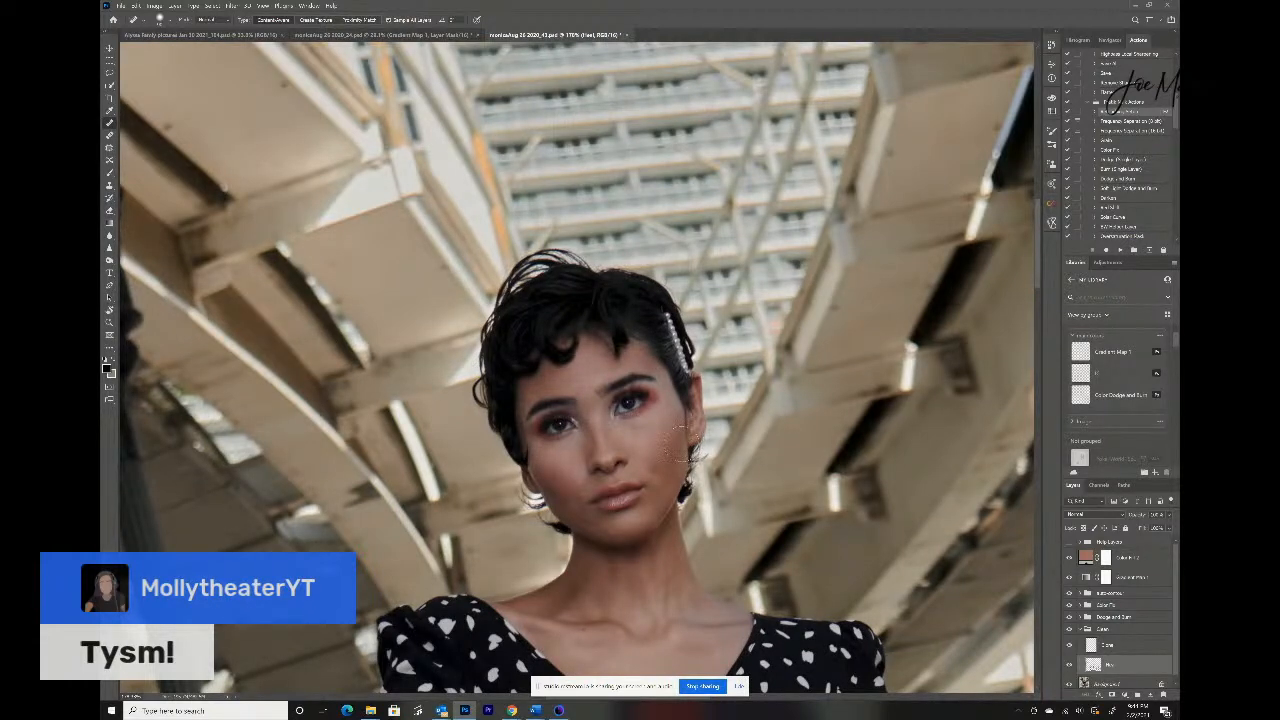
left_click(652, 460)
left_click(576, 484)
left_click(568, 514)
left_click(532, 392)
left_click(528, 403)
left_click(528, 387)
- Try a healing stroke on the pavement between the legs, undo it, and heal a spot beside the column's base
key("ctrl+0")
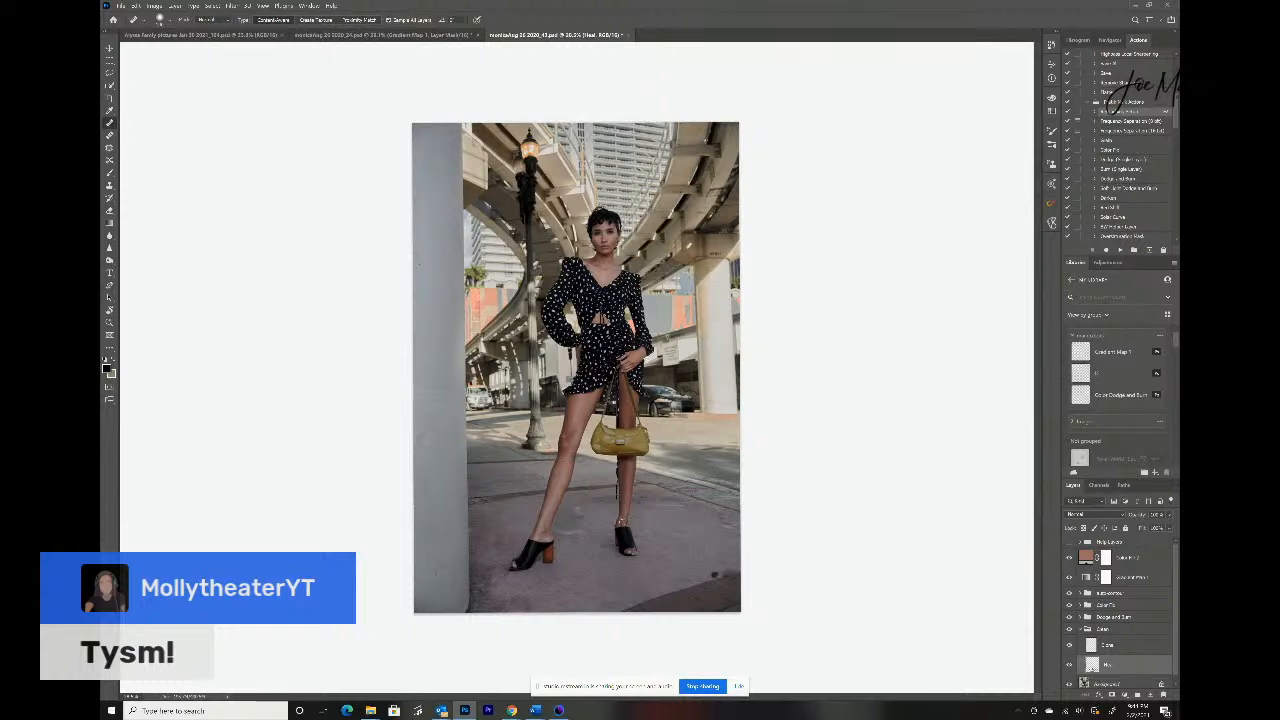
left_click_drag(578, 508, 589, 509)
key("ctrl+z")
left_click(469, 532)
- Remove the dark pavement stain near the photo's lower right corner using the Clone layer, and collapse the Clean group
left_click(1090, 648)
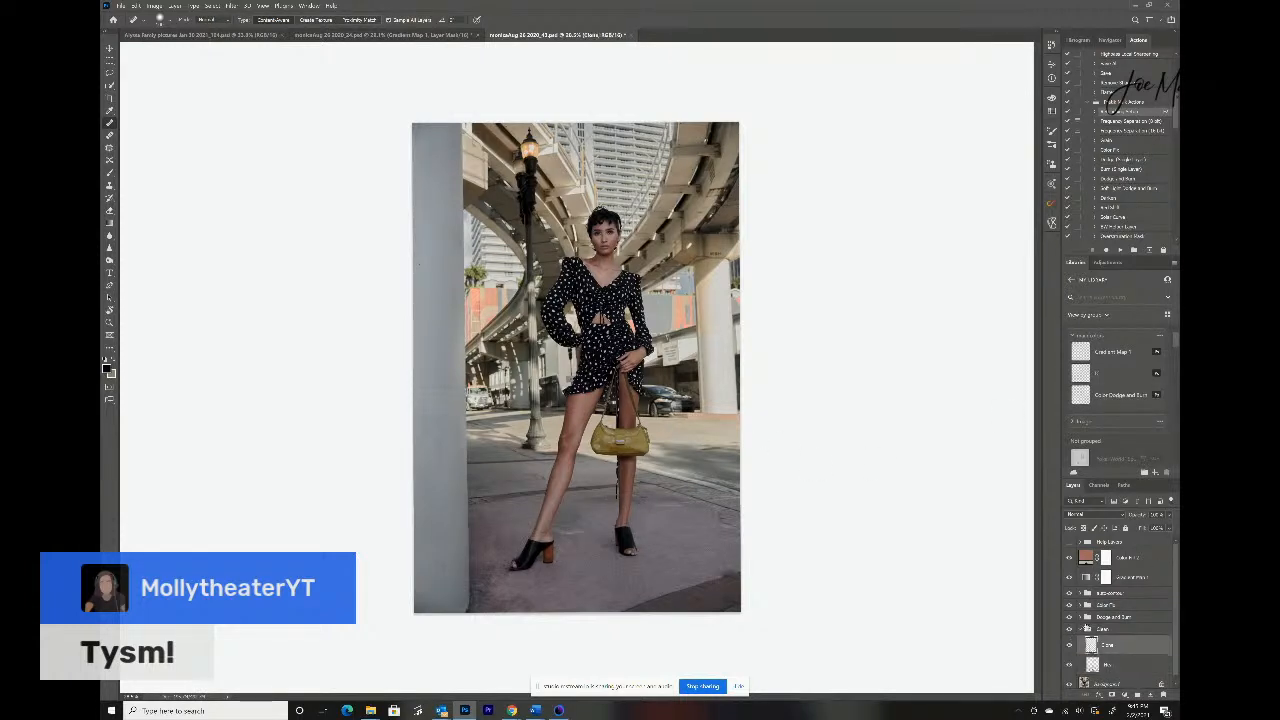
left_click(1084, 630)
left_click(1083, 629)
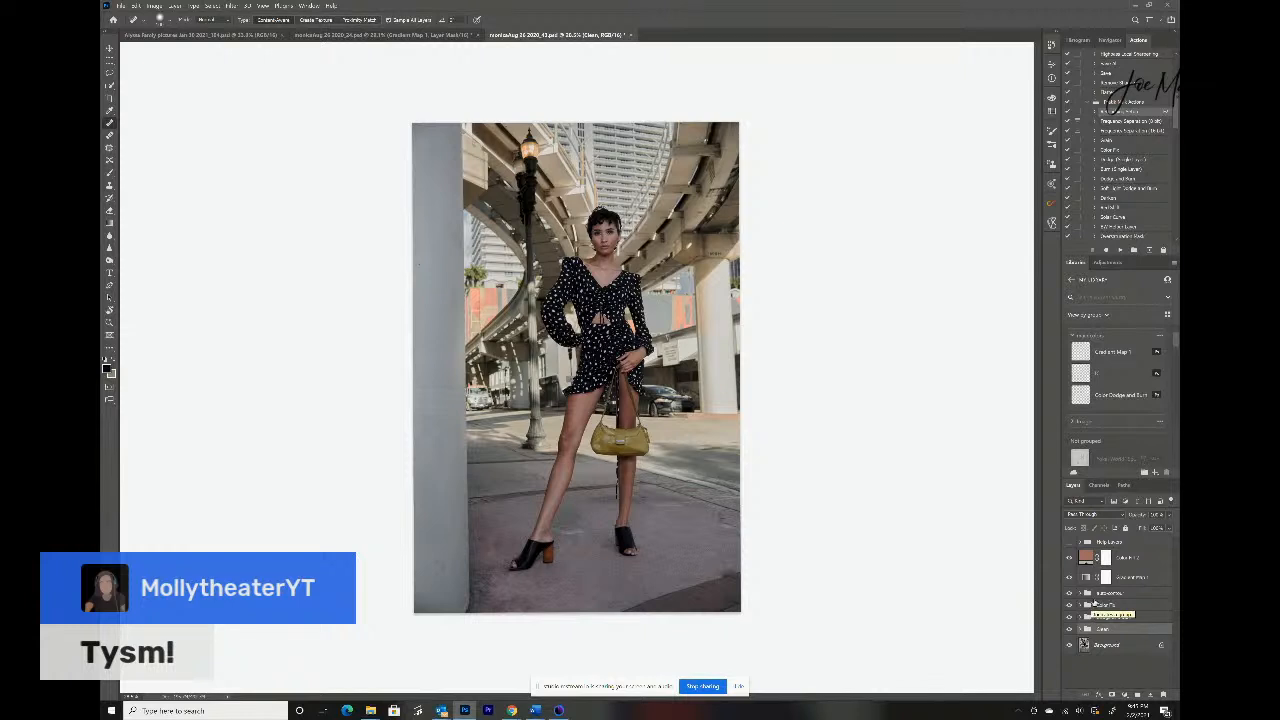
- Brush contouring into the model on the mask of the auto-contour group's Black & White adjustment, checking the previously edited photo for reference
left_click(1082, 594)
left_click(1115, 610)
key("b")
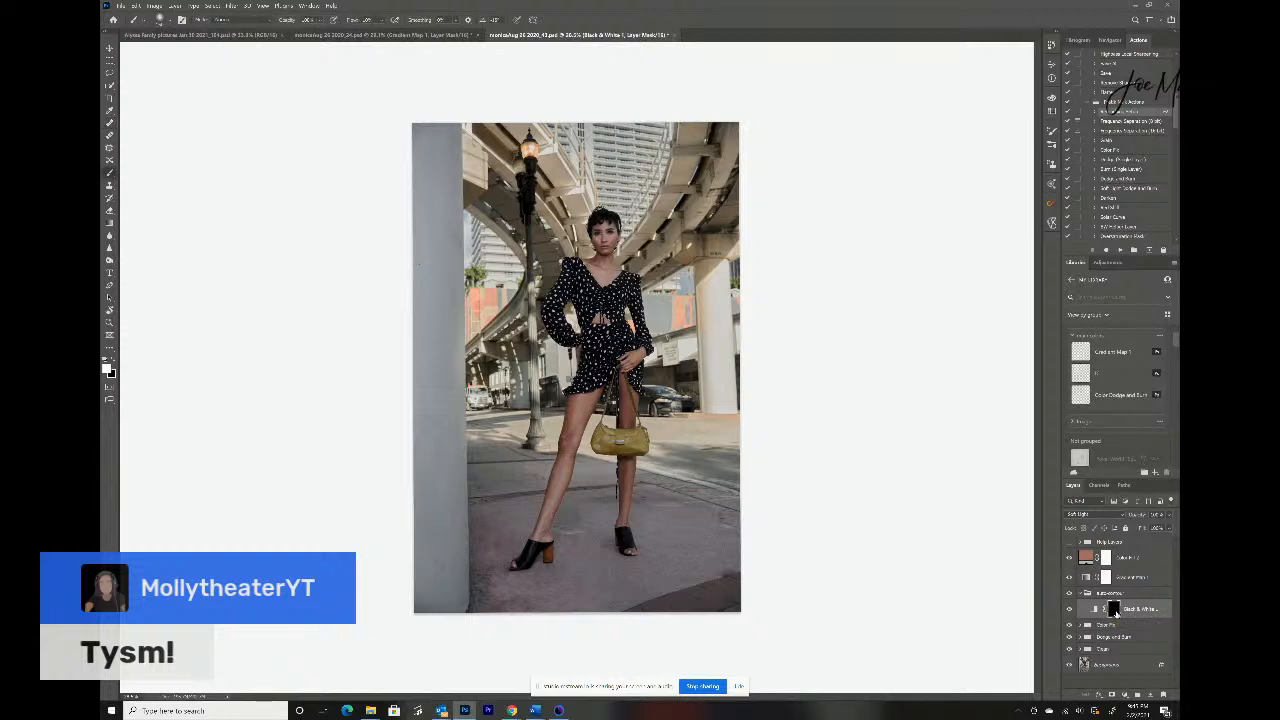
left_click(460, 36)
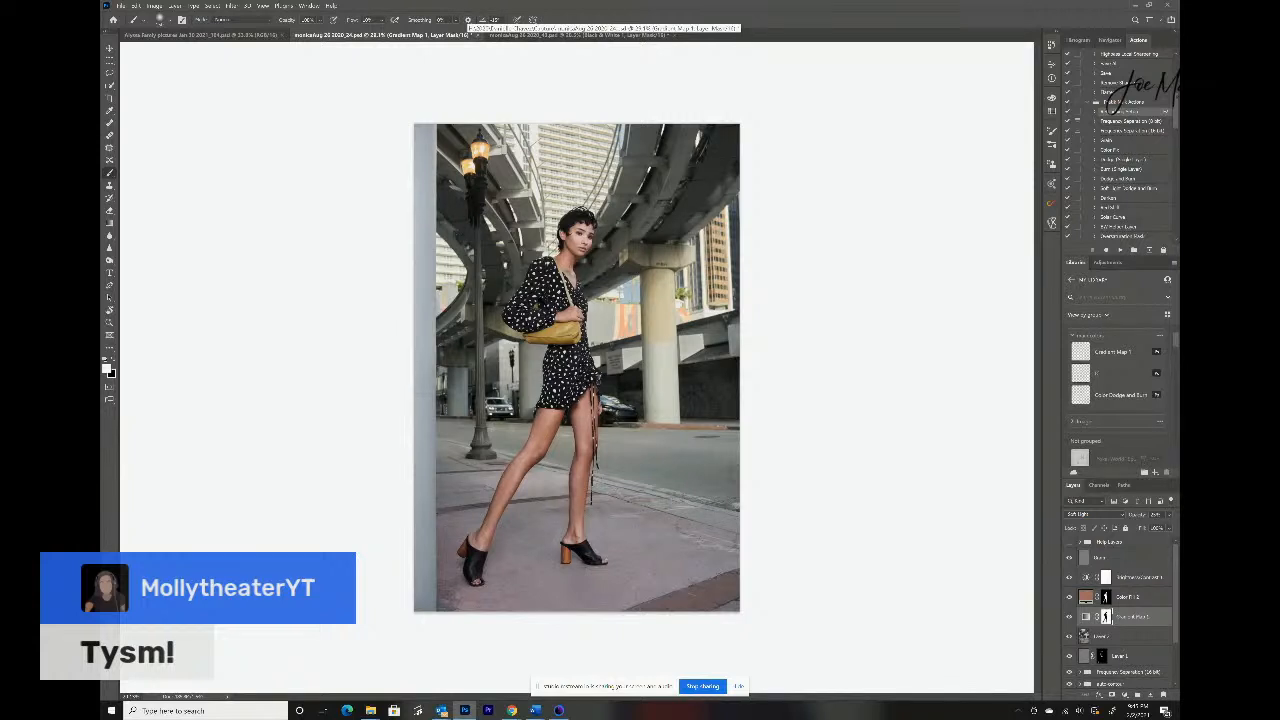
left_click(545, 35)
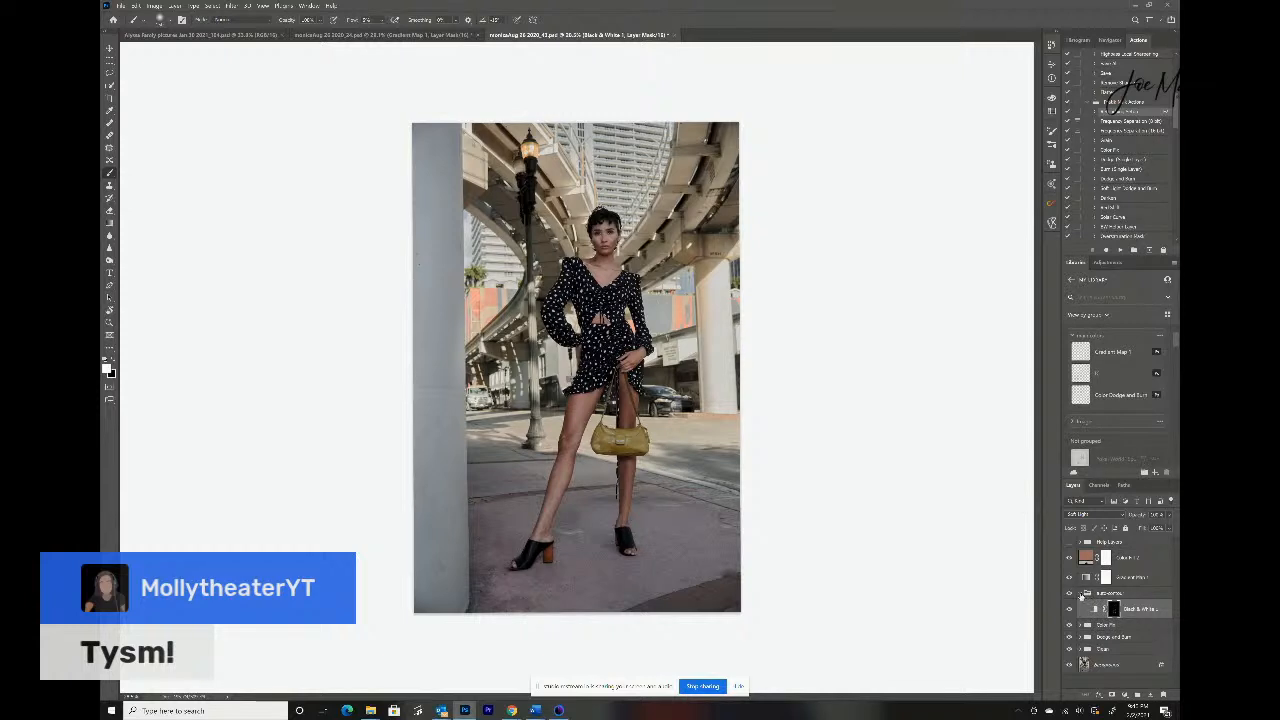
left_click(1085, 594)
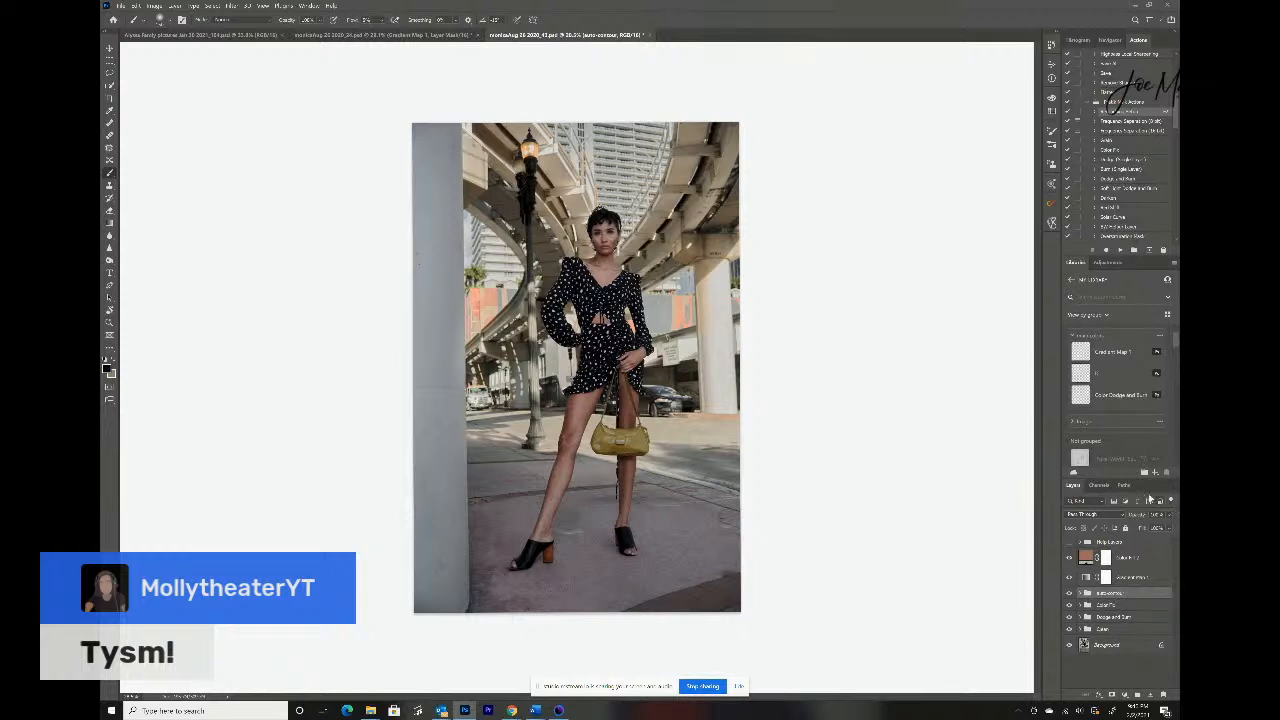
- Try to run the Frequency Separation (16 Bit) action above the auto-contour group, accepting the Median radius
left_click(1138, 131)
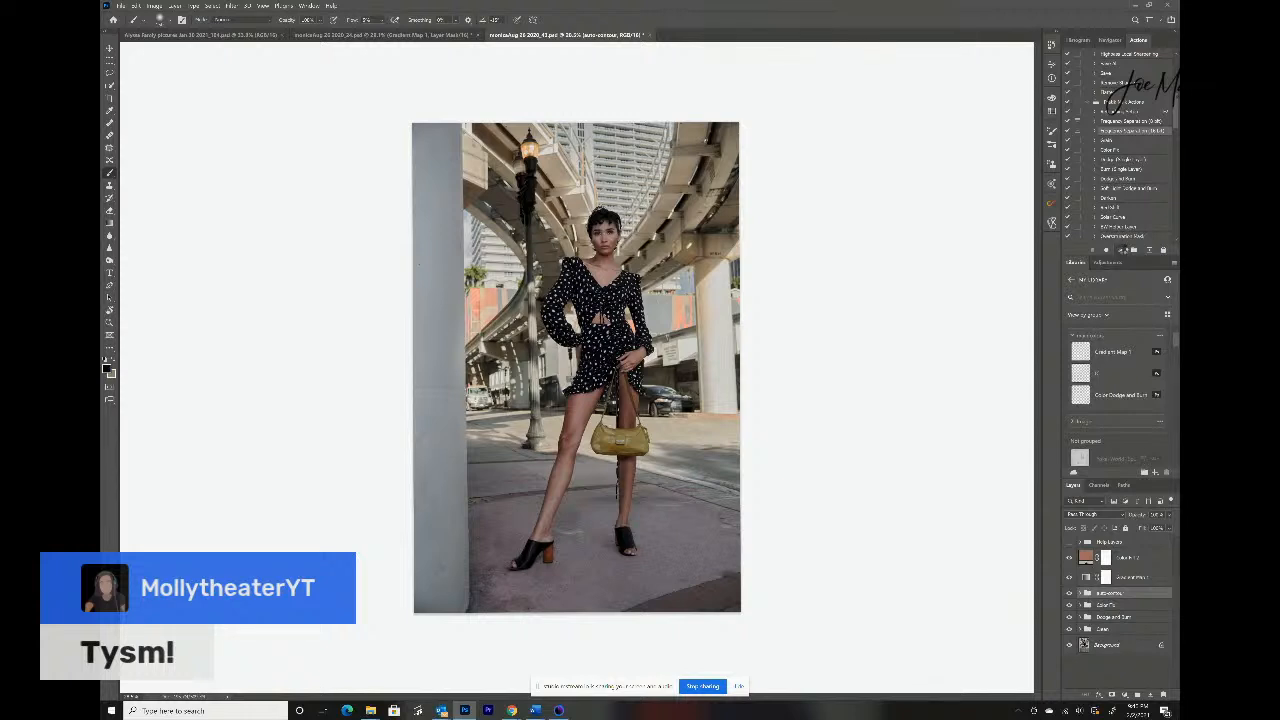
left_click(1122, 250)
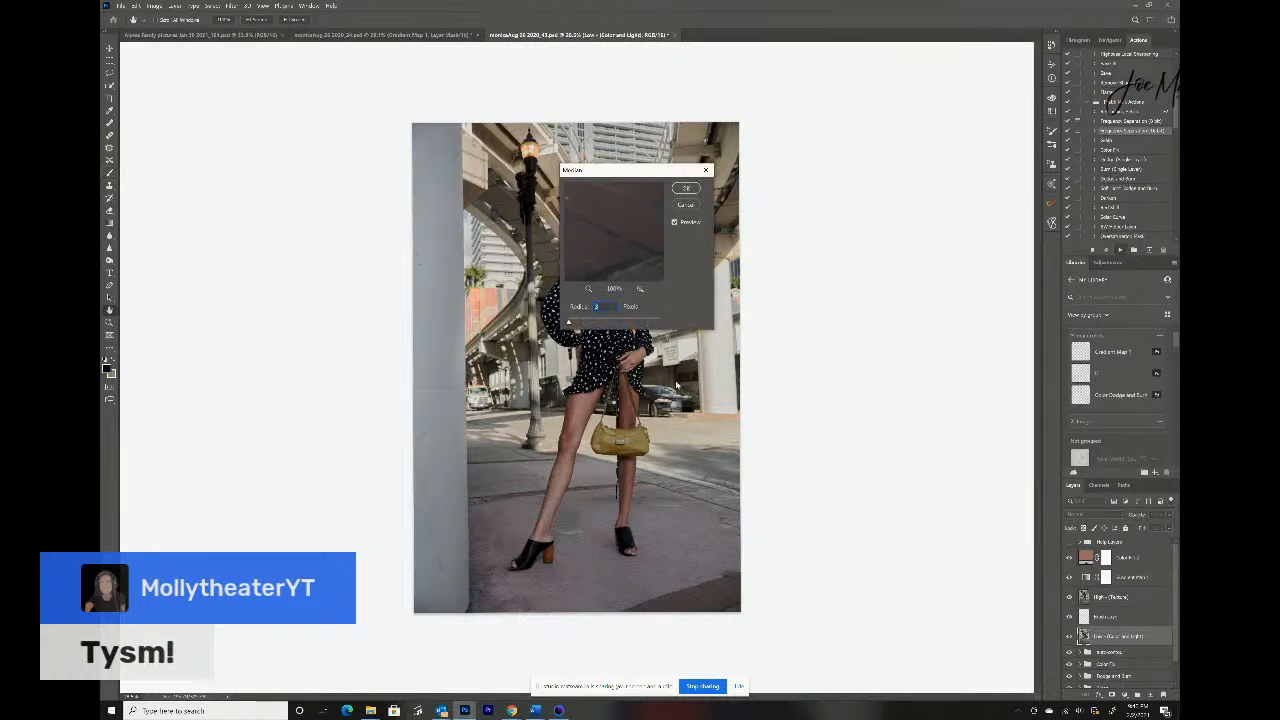
left_click(686, 191)
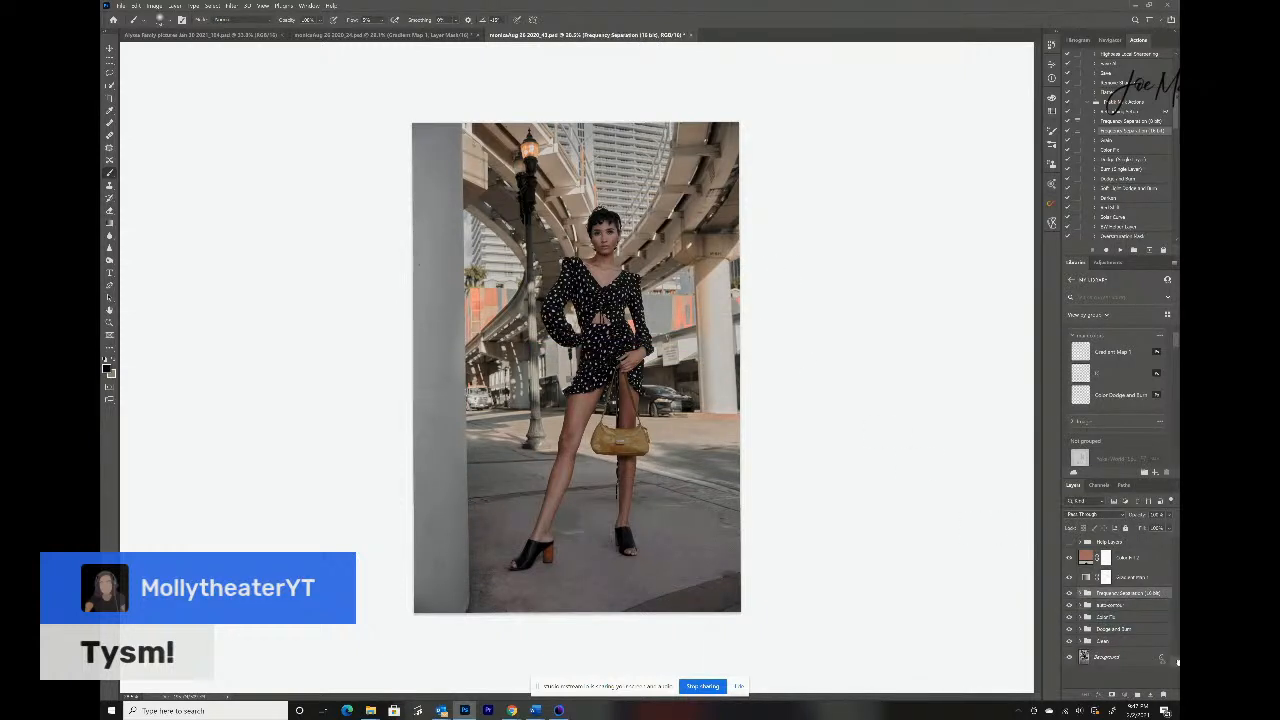
- Hide the gradient map and color fill layers and run the Frequency Separation (16 Bit) action with the suggested Median radius
left_click(1068, 577)
left_click(1068, 557)
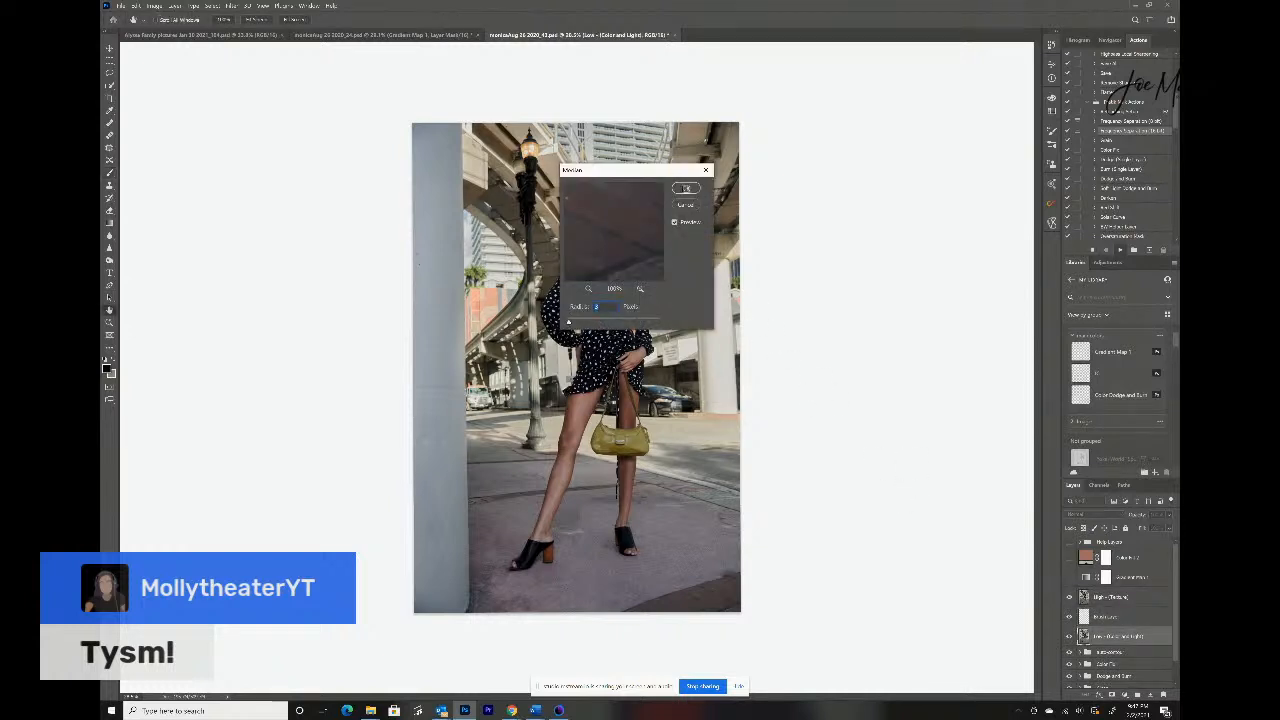
left_click(686, 188)
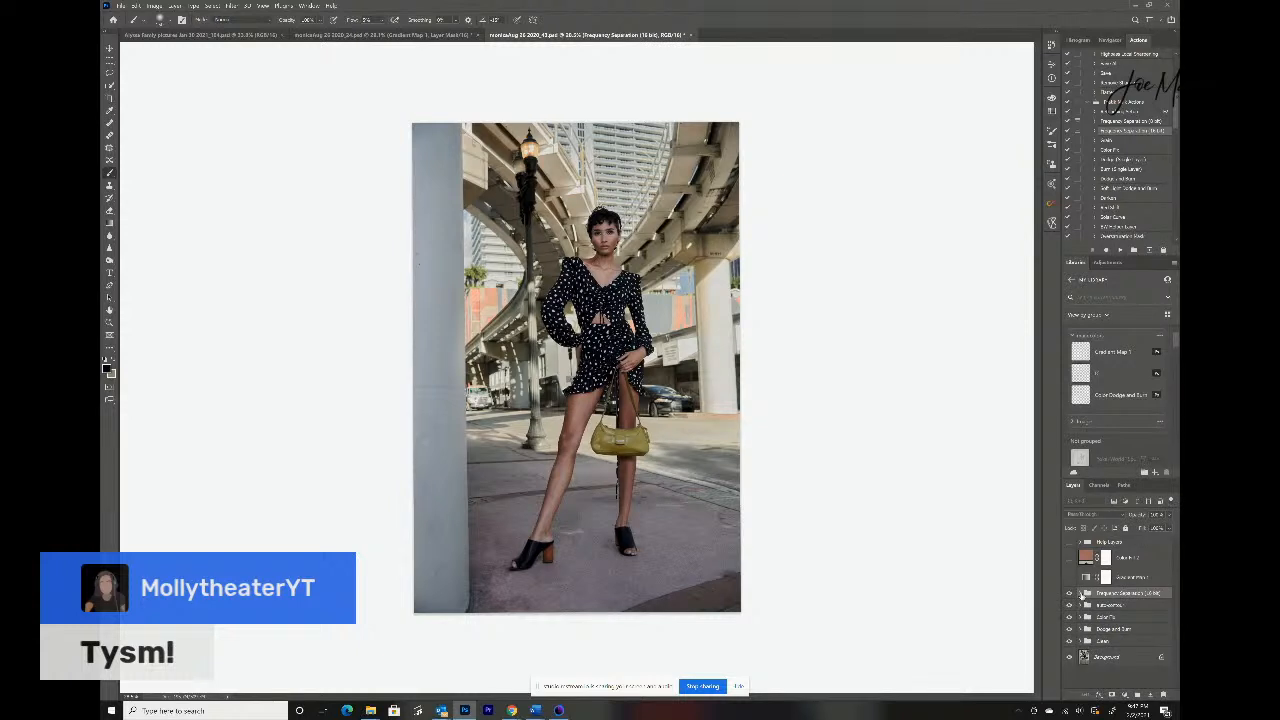
- On the frequency separation group's Brush Layer, try a smoothing stroke on the face, undo it, and smooth the front thigh's skin
left_click(1080, 594)
left_click(1092, 630)
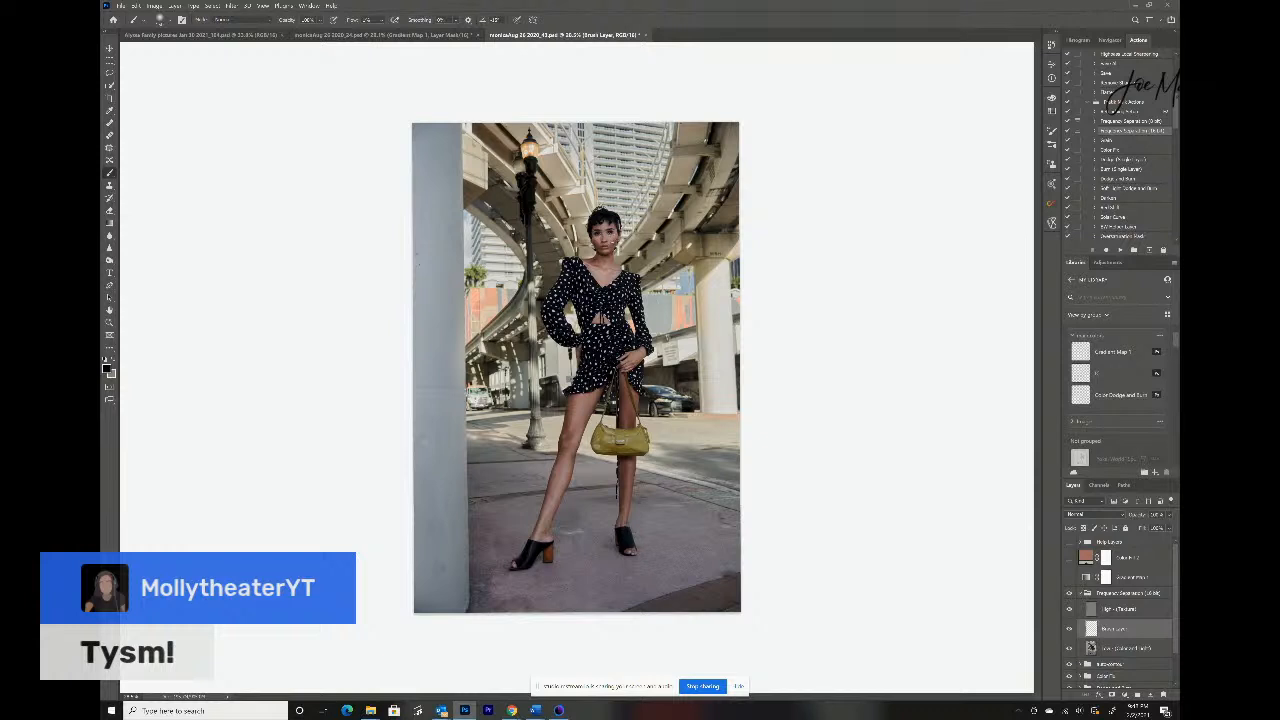
left_click_drag(614, 248, 606, 253)
key("ctrl+z")
left_click_drag(585, 404, 569, 441)
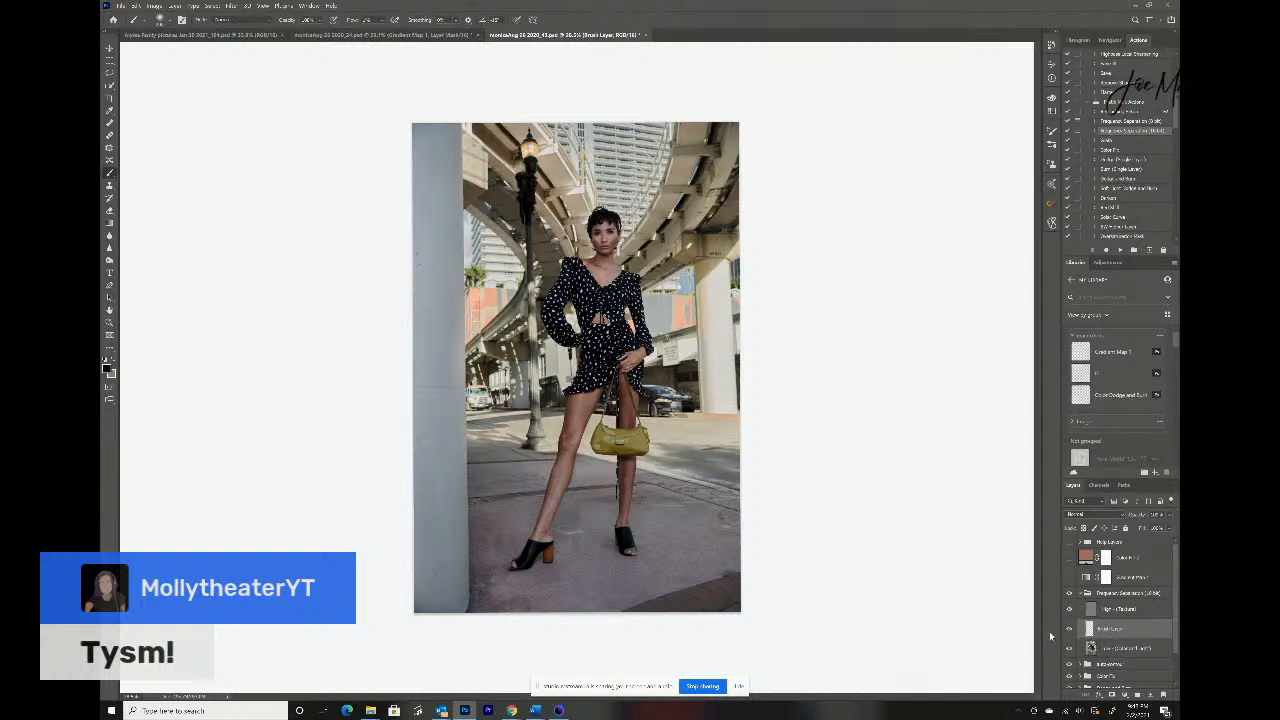
- Compare the skin with and without the Brush Layer, and collapse the frequency separation group
left_click(1069, 629)
left_click(1069, 629)
left_click(1069, 629)
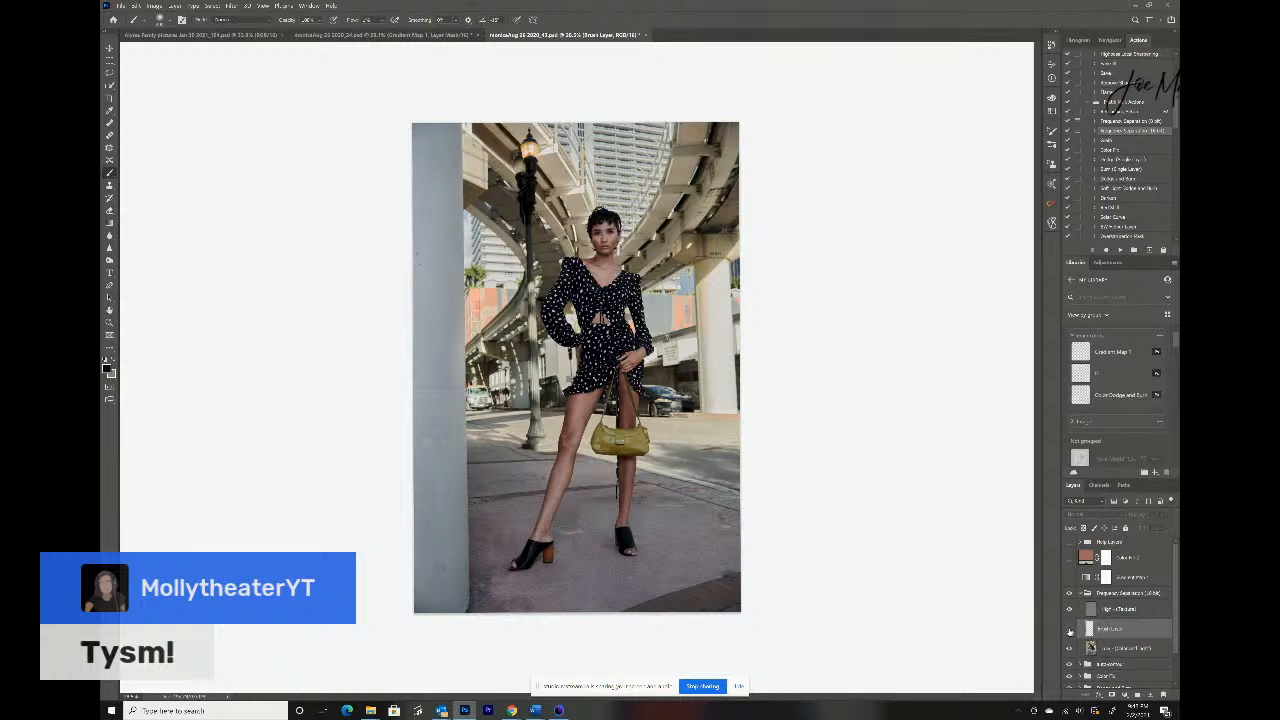
left_click(1069, 629)
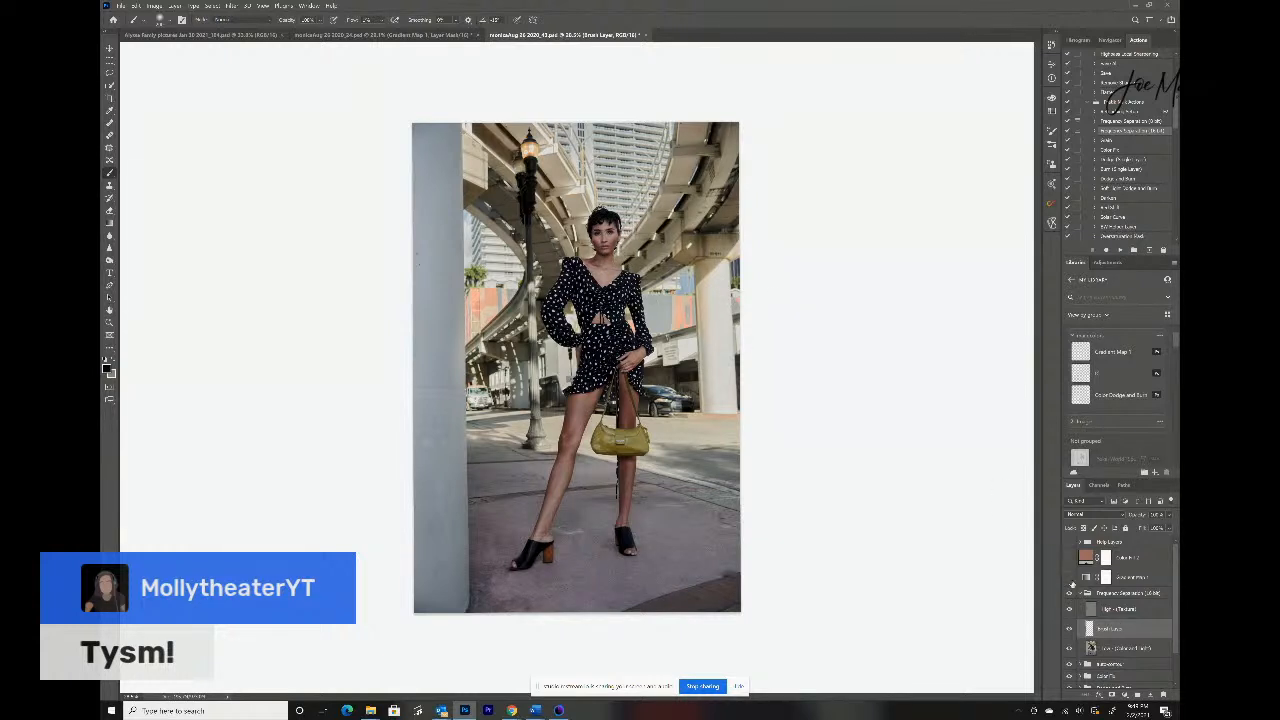
left_click(1083, 594)
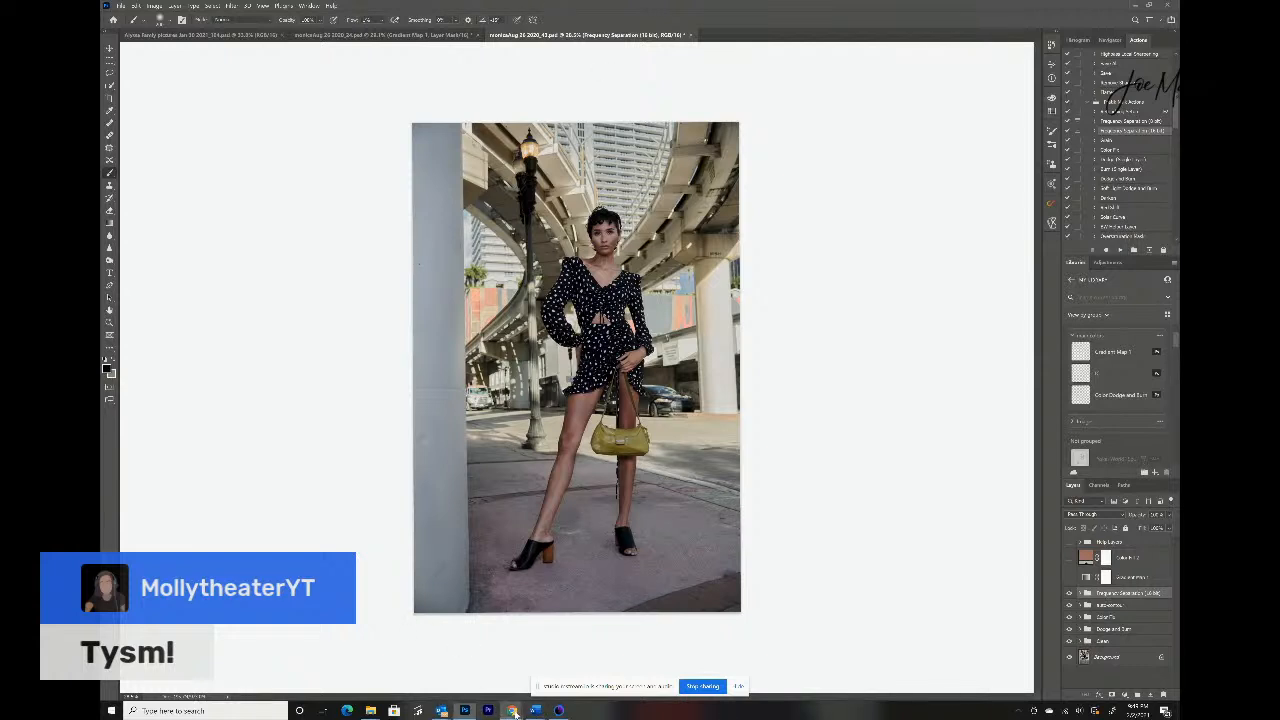
- Switch to the Live Studio browser page, hide the chat comment shown on the stream, and return to Photoshop
mouse_move(512, 712)
left_click(490, 688)
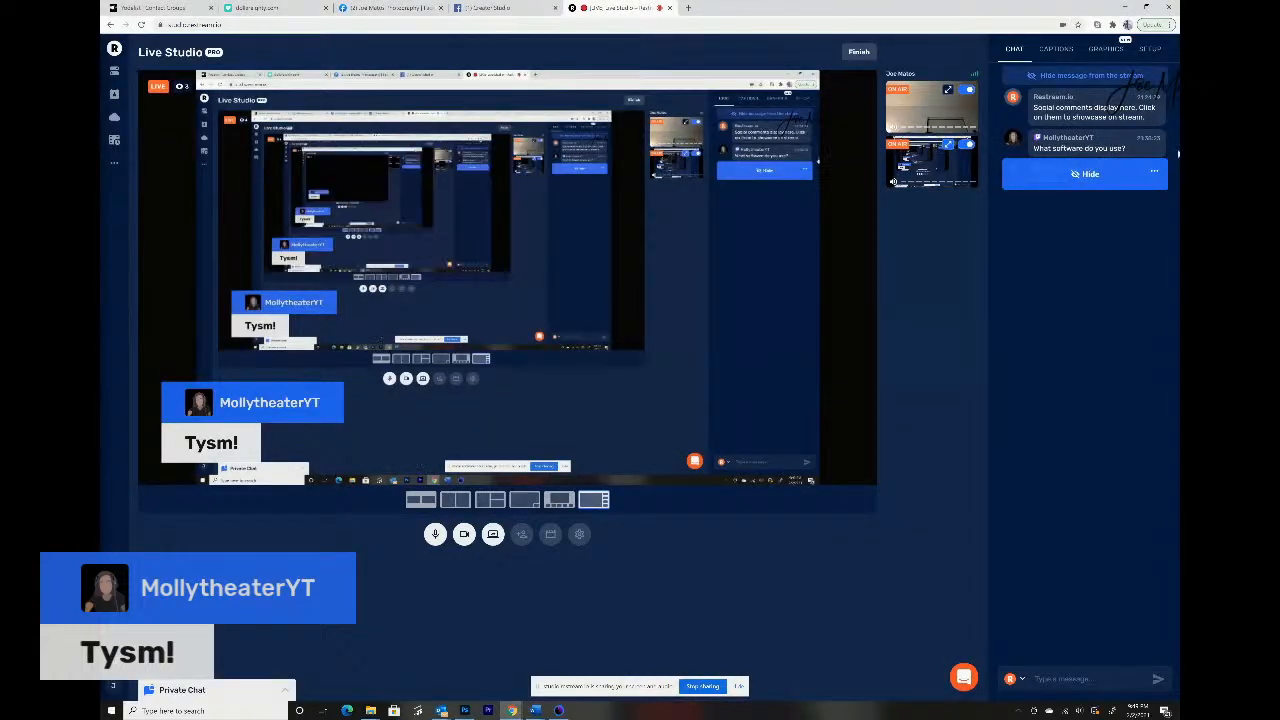
left_click(1095, 186)
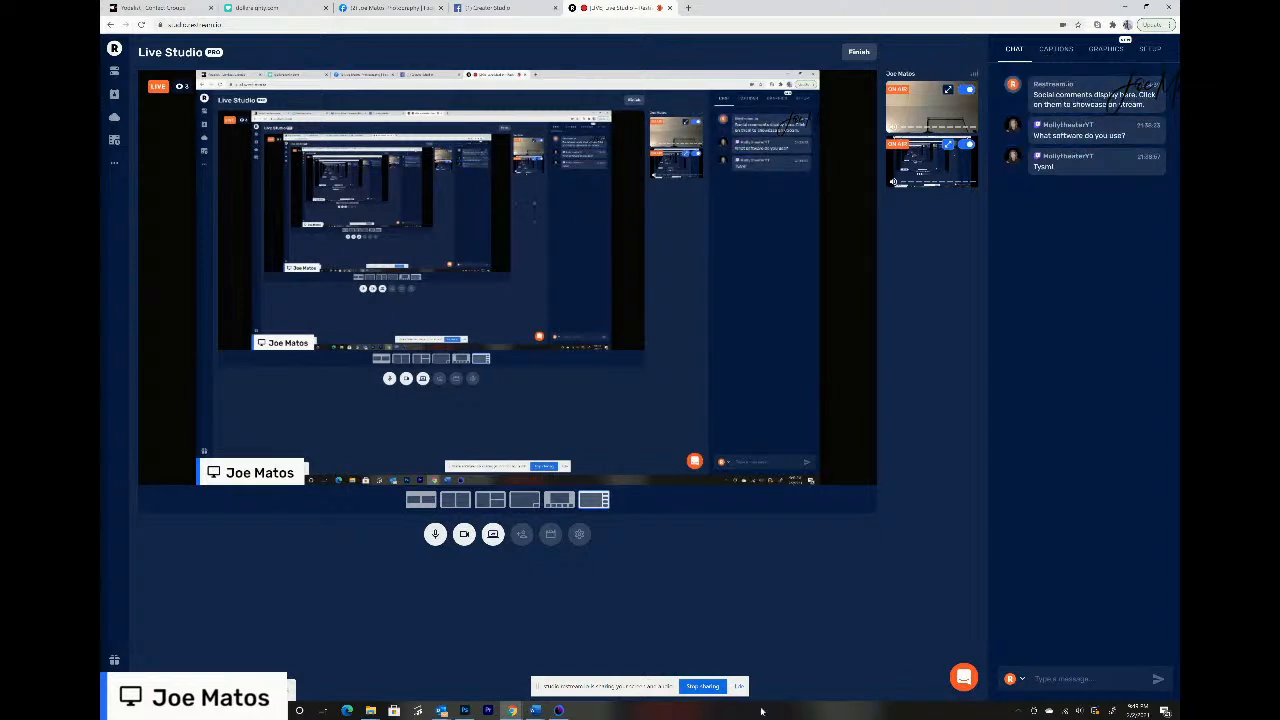
left_click(464, 711)
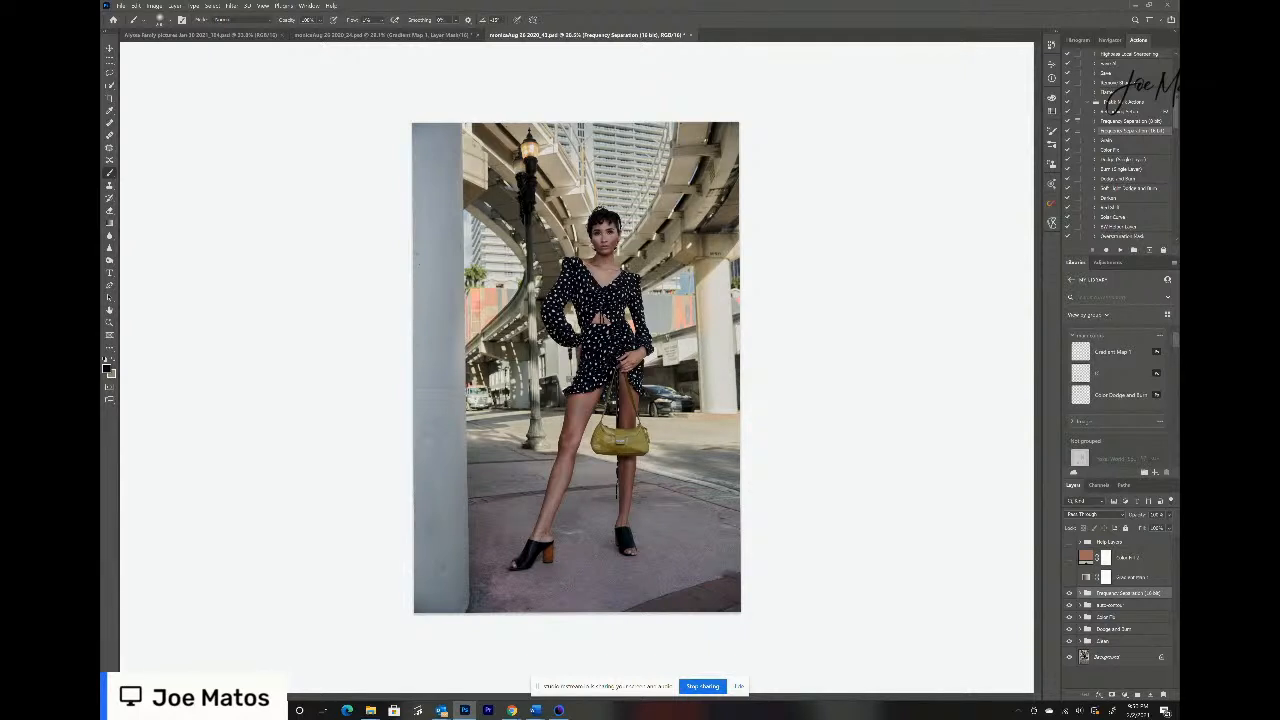
- Merge the visible layers into a new layer above the frequency separation group and apply the High Pass filter to it
key("ctrl+shift+alt+e")
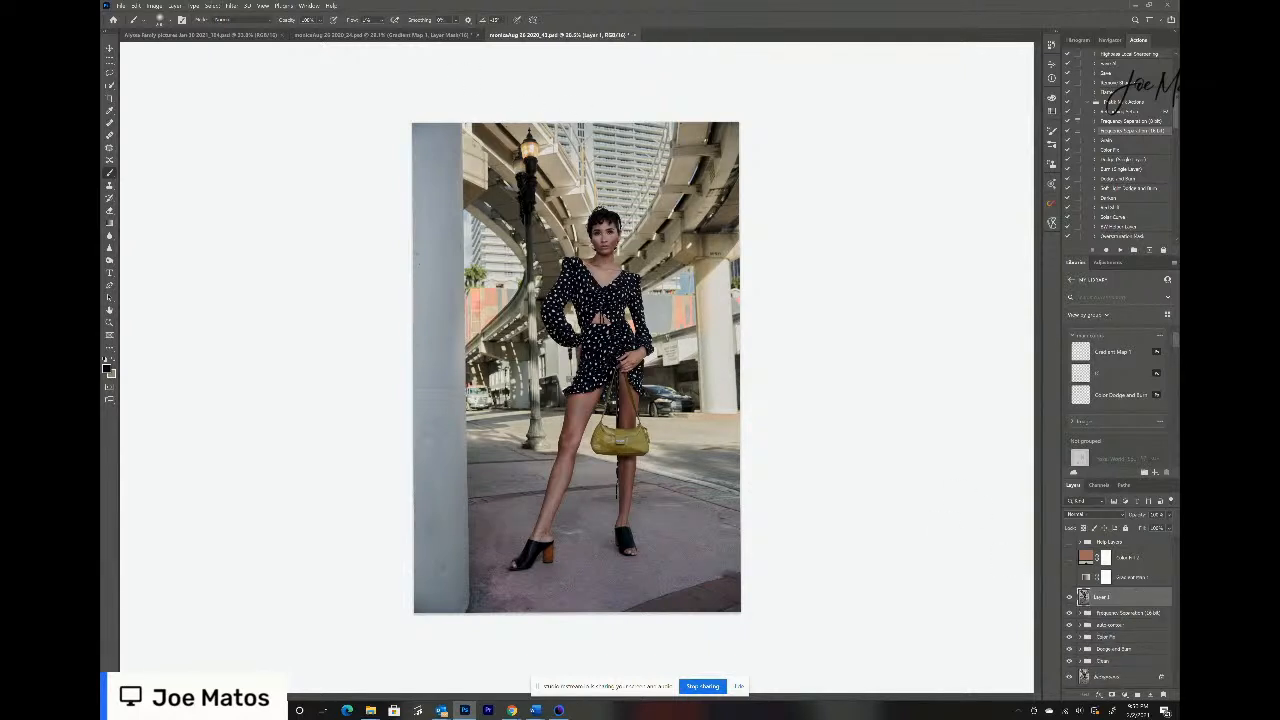
left_click(230, 7)
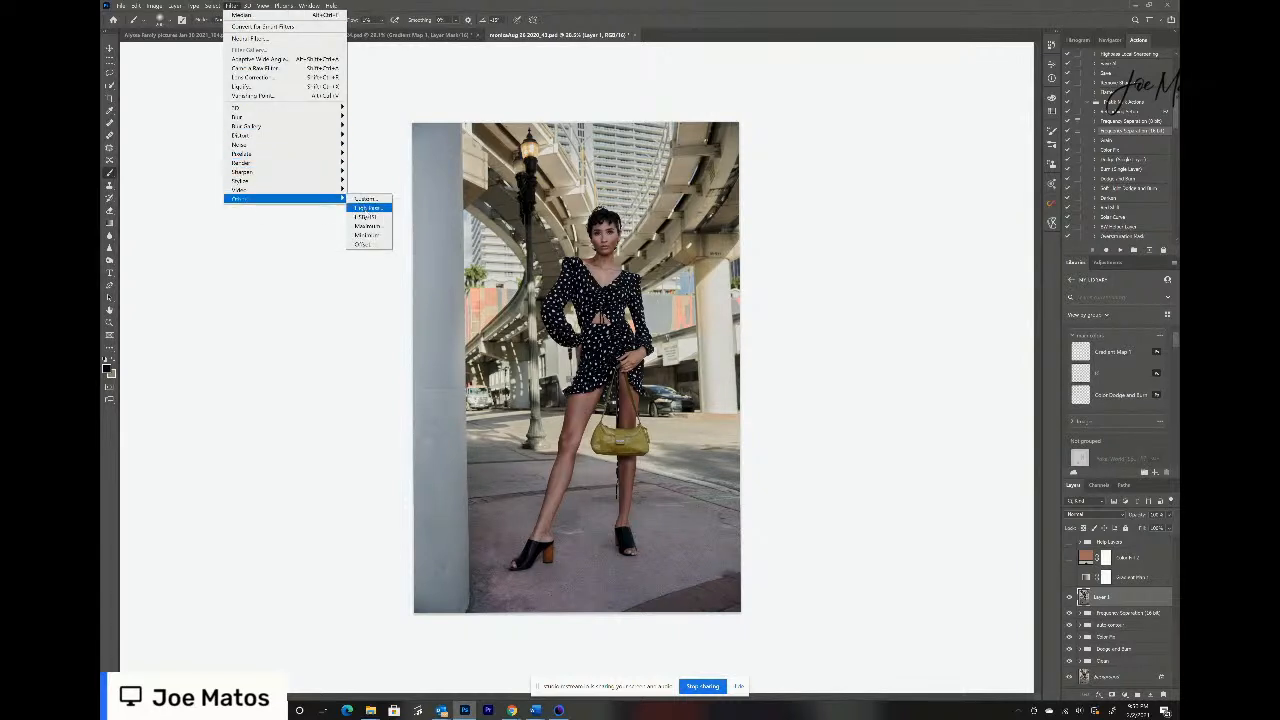
left_click(365, 208)
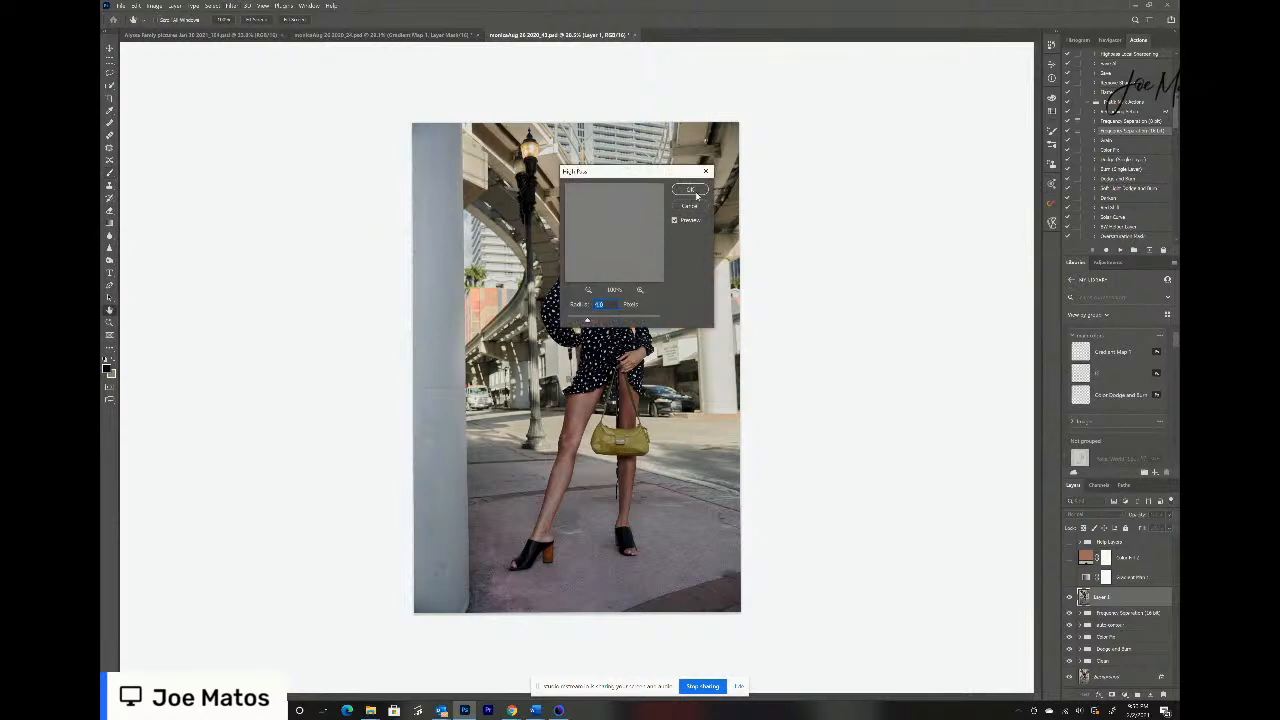
left_click(692, 189)
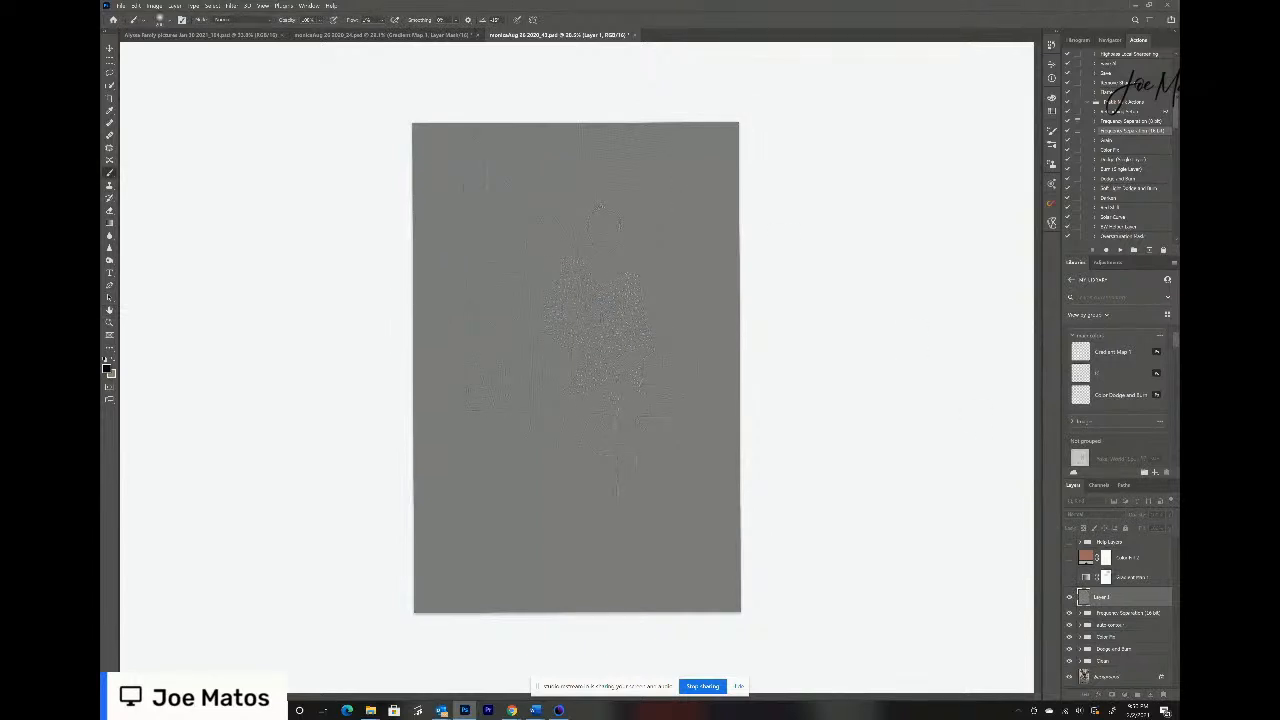
- Desaturate the high-pass layer with Hue/Saturation at a saturation of -100 and set its blend mode to Overlay
key("ctrl+u")
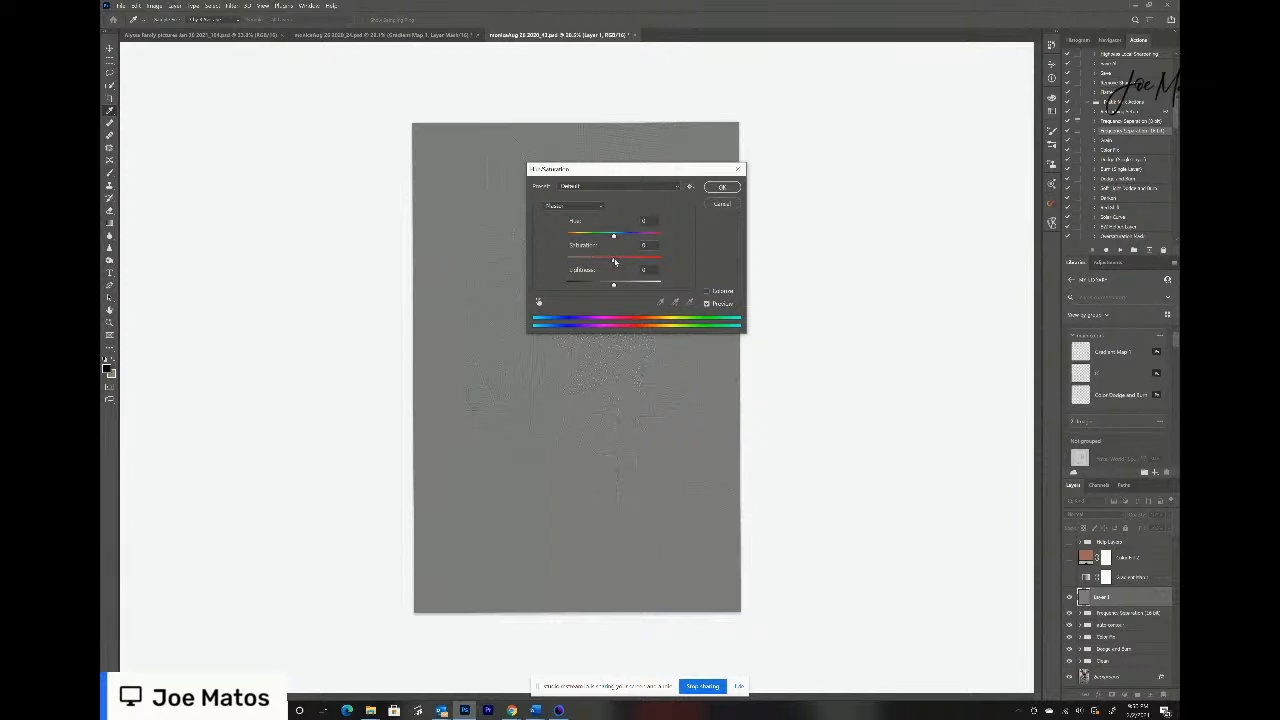
left_click_drag(574, 259, 562, 263)
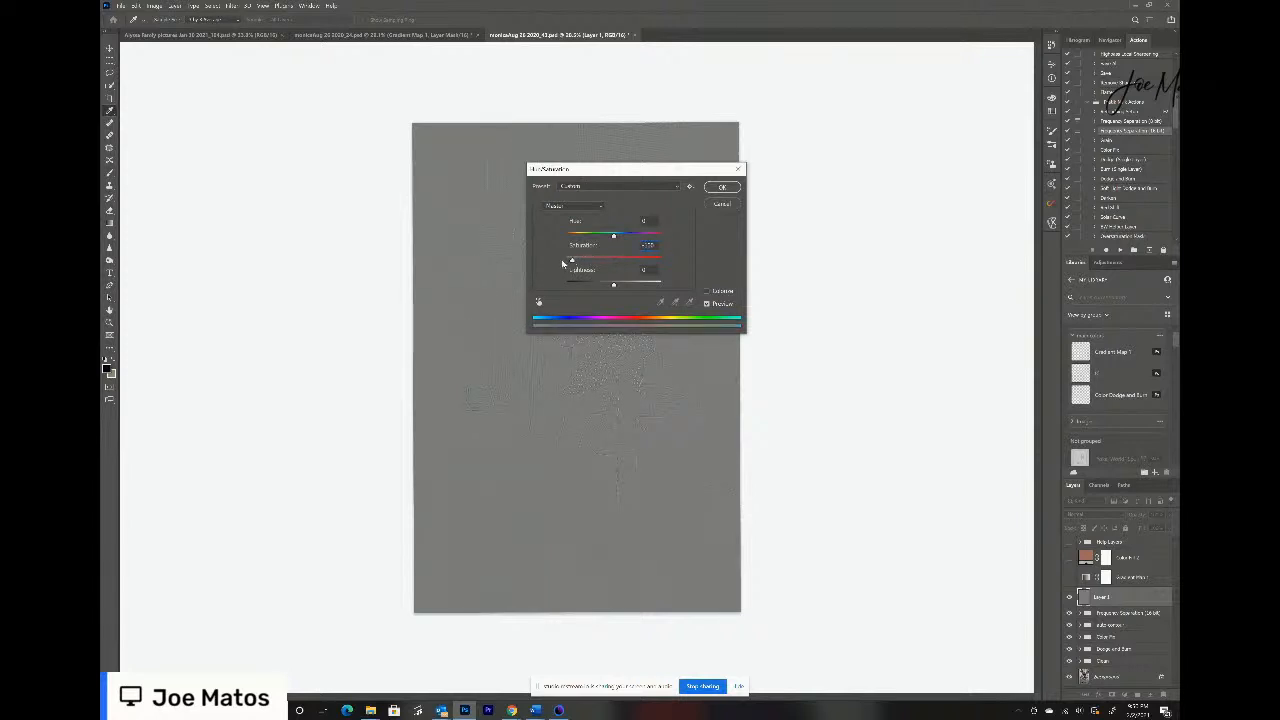
left_click(721, 186)
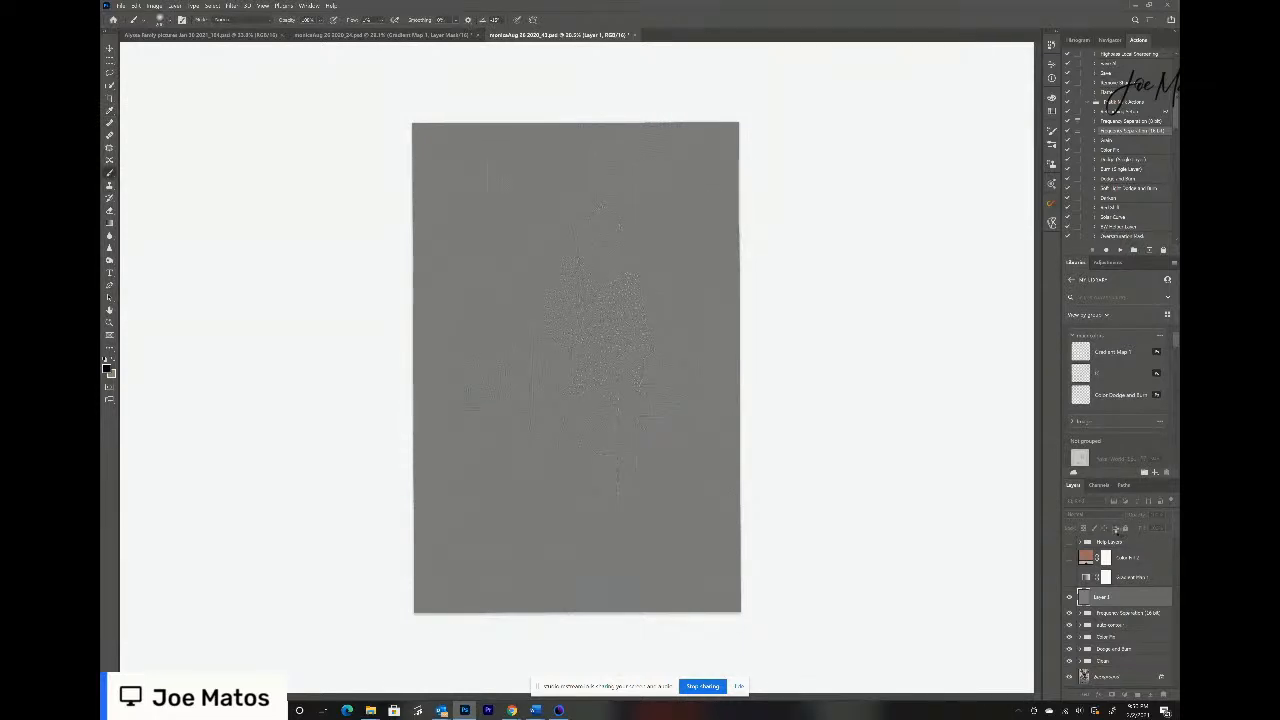
left_click(1118, 515)
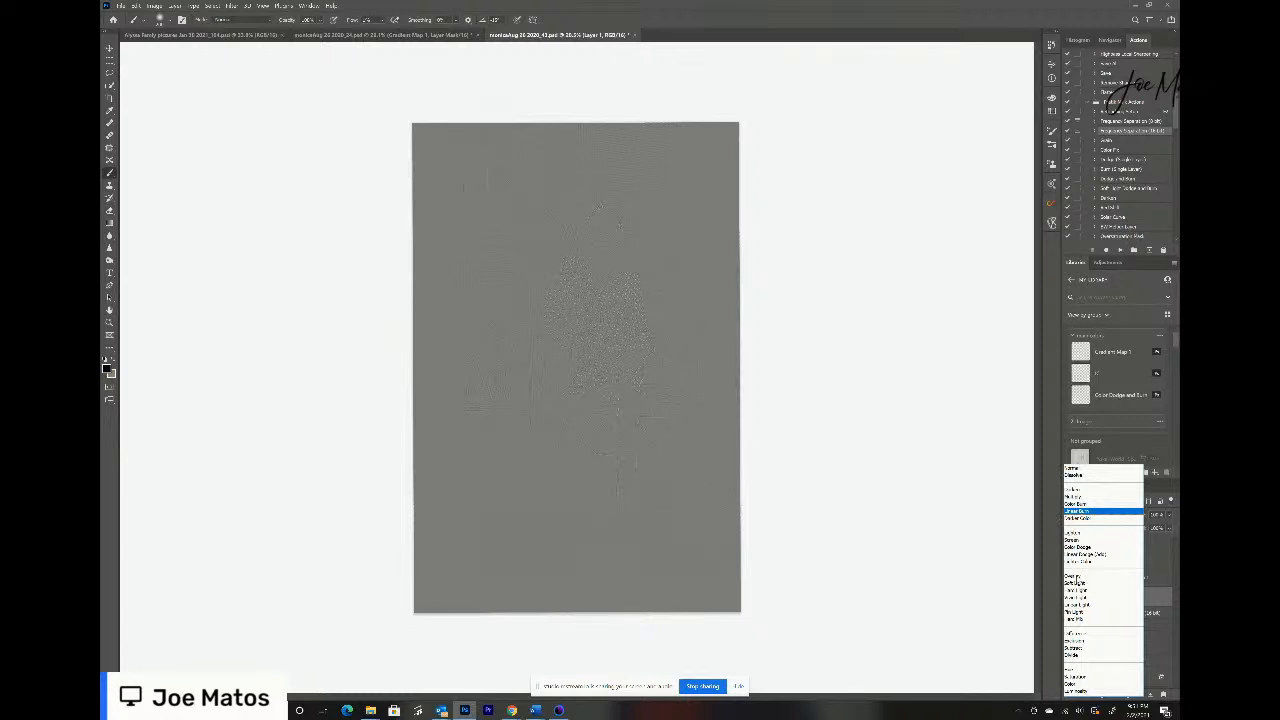
left_click(1075, 583)
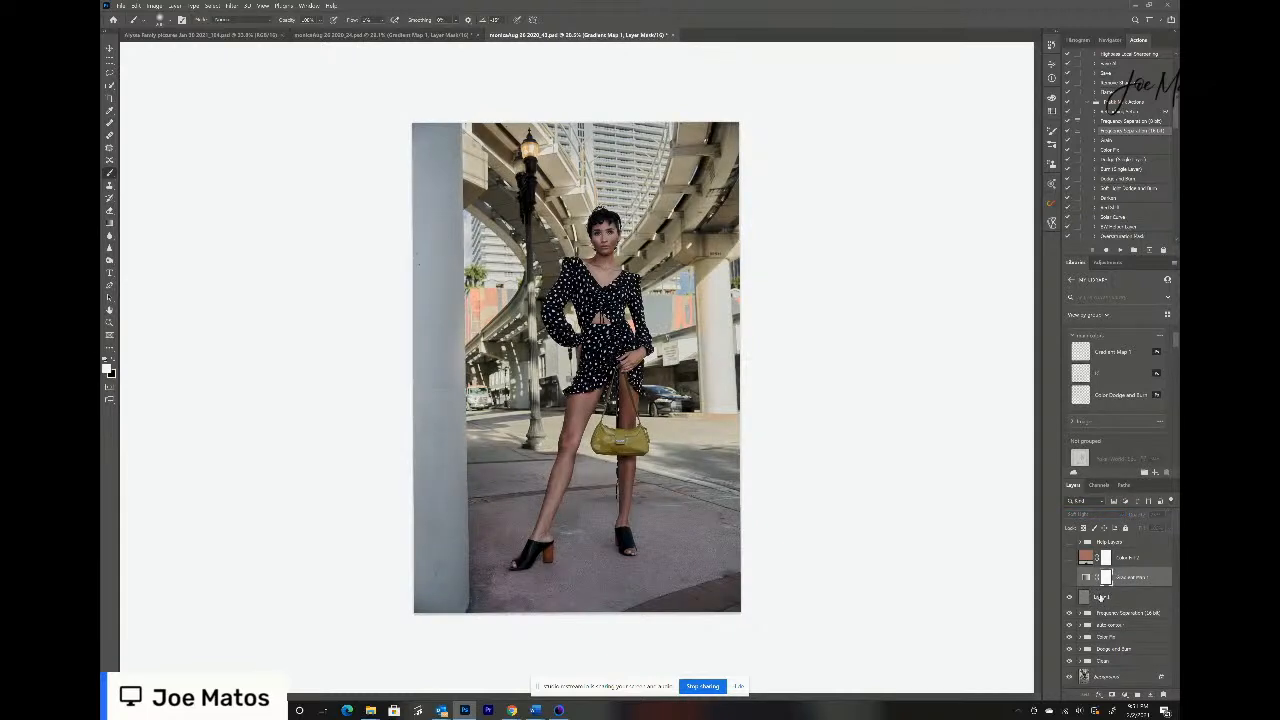
left_click(1100, 597)
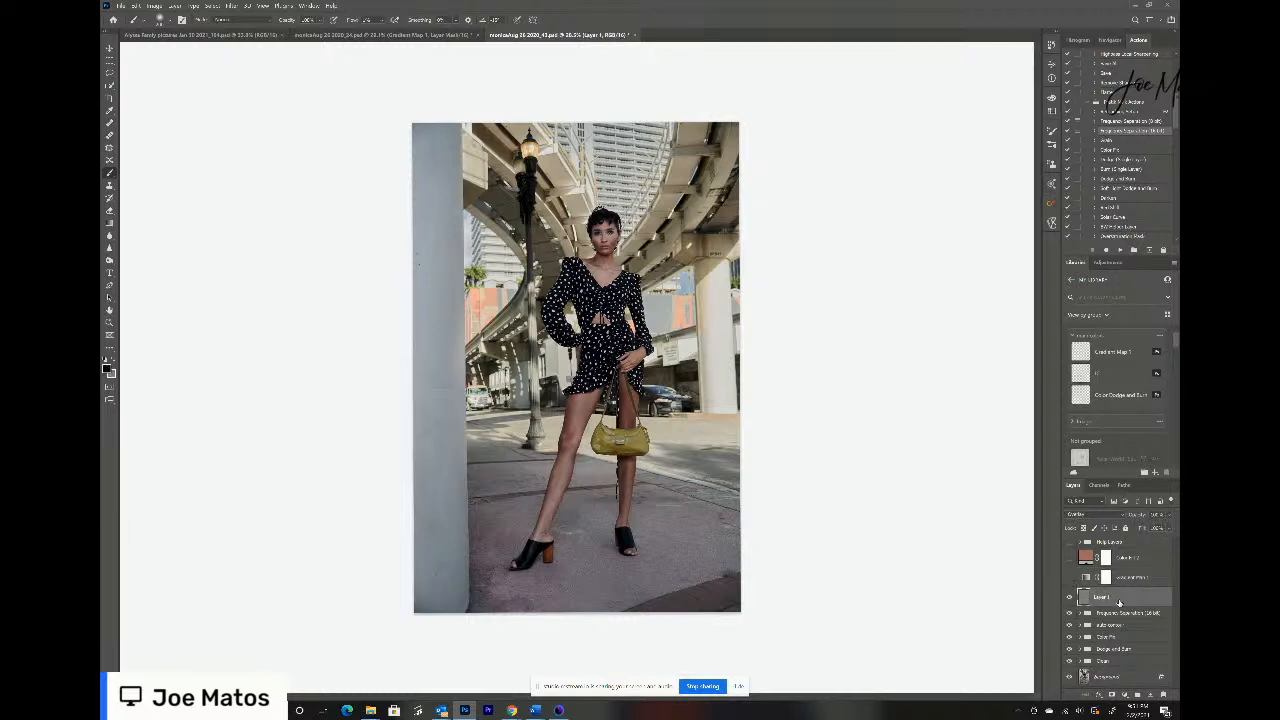
- Add a black mask to the high-pass layer, adjust the brush flow, and paint the sharpening back in on the model
left_click(1113, 695, "alt")
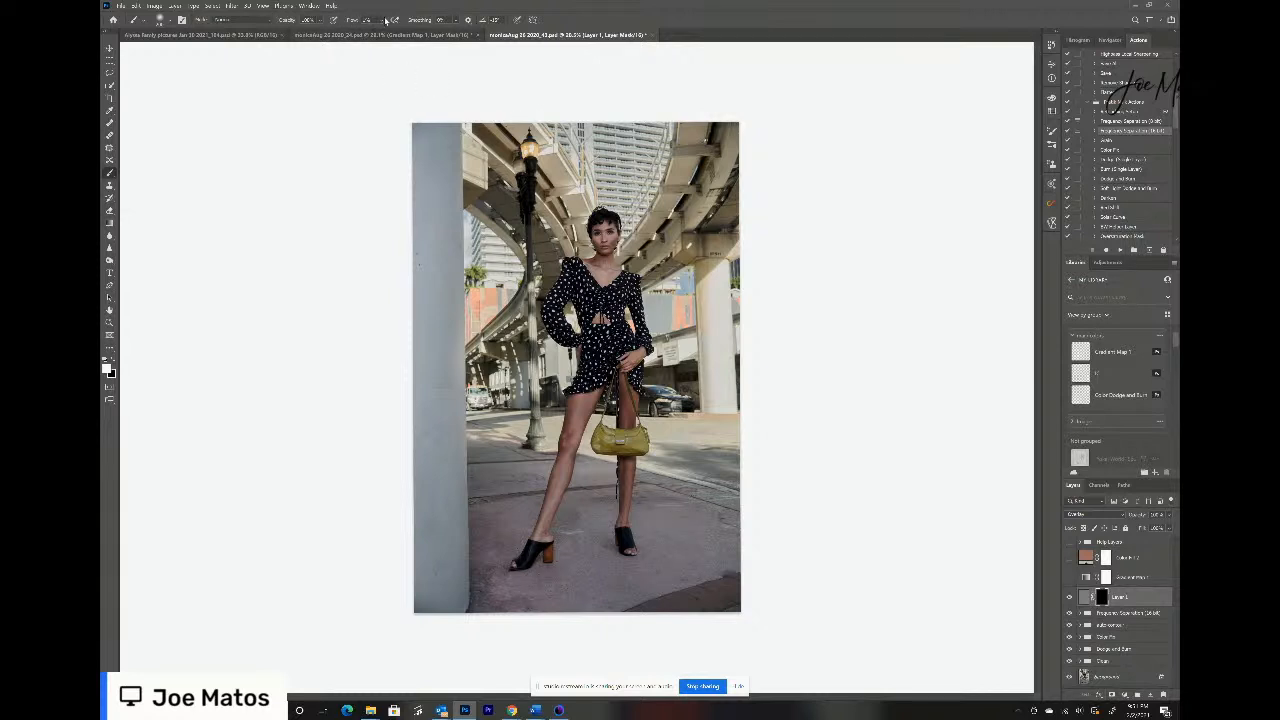
left_click_drag(385, 33, 389, 36)
left_click(601, 215)
- Merge the visible layers into a new layer named edit and heal the remaining blemishes on both of the model's lower legs
key("ctrl+alt+shift+e")
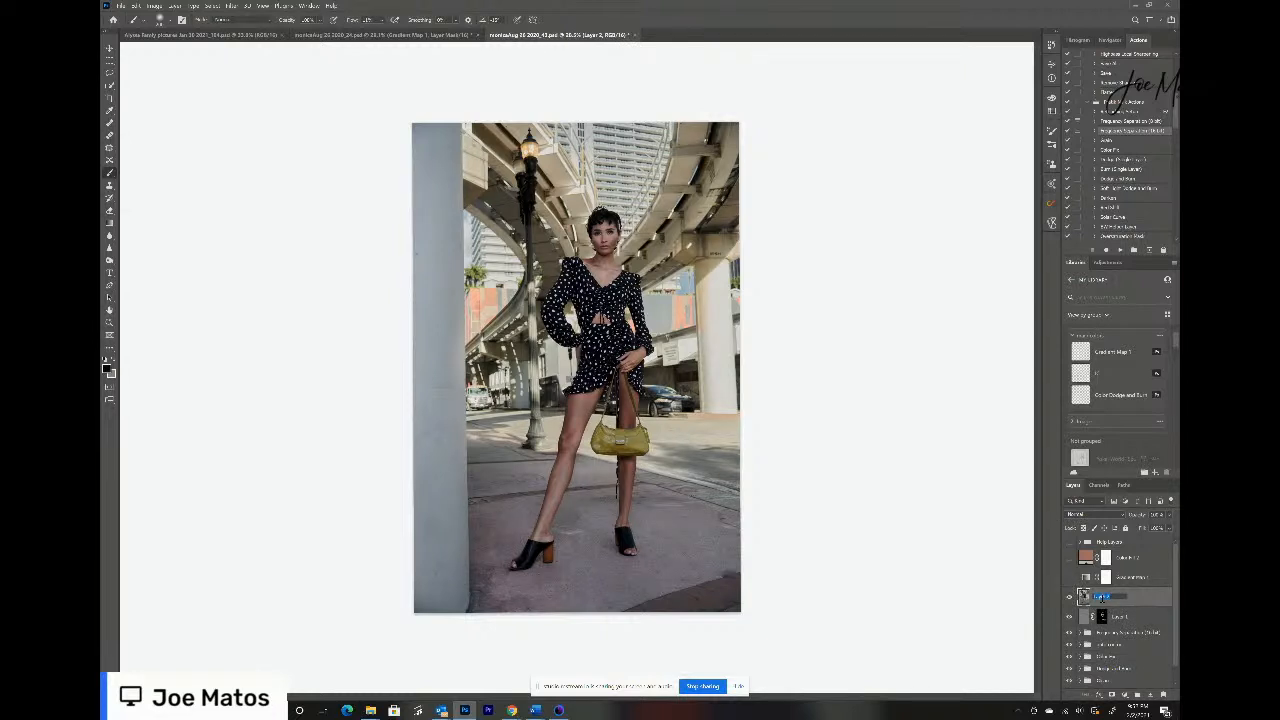
key("Return")
left_click(112, 123)
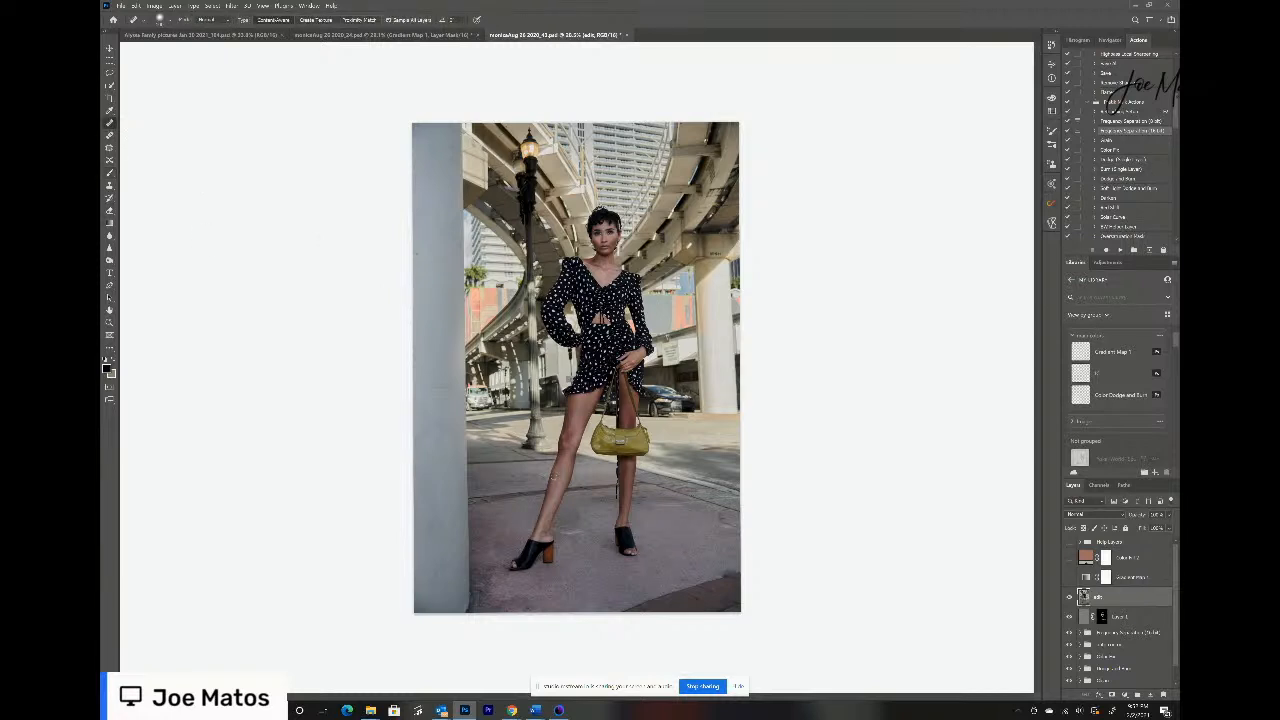
left_click(554, 478)
left_click(548, 492)
left_click(558, 473)
left_click(564, 461)
left_click(628, 504)
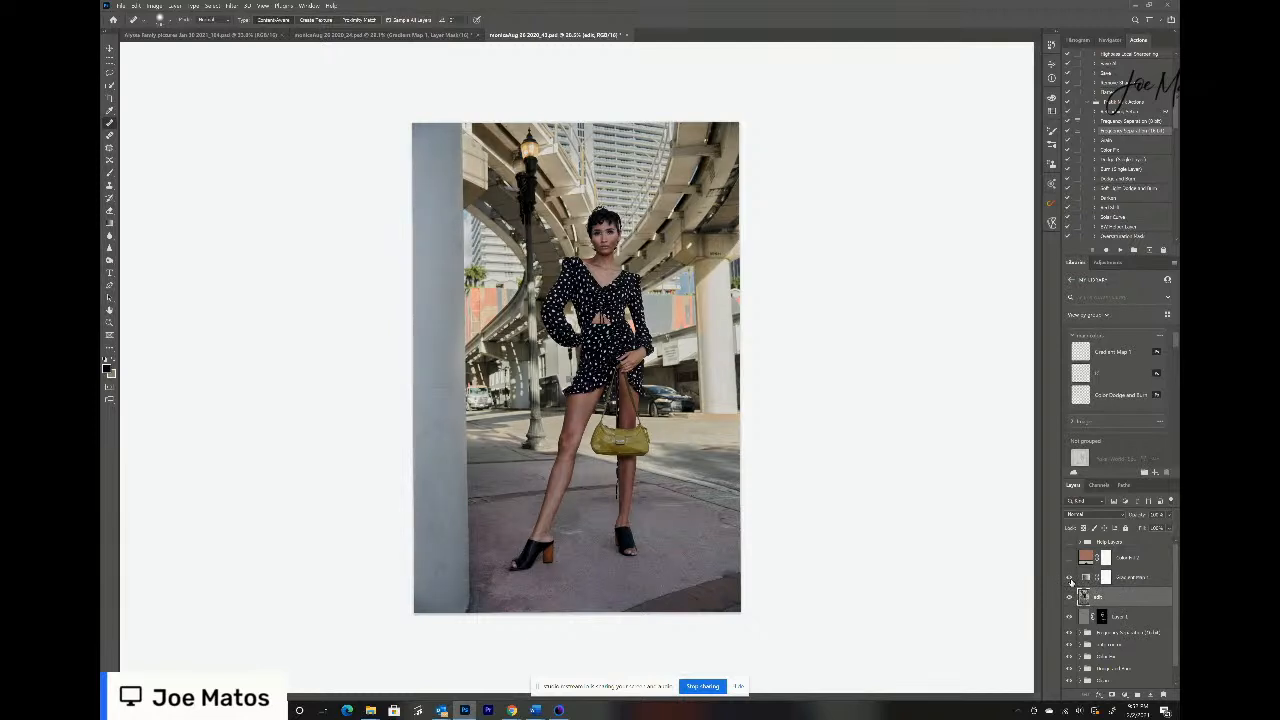
- Check the gradient map's visibility, leave it hidden, and select the model's whole figure on the edit layer with Select Subject
left_click(1070, 578)
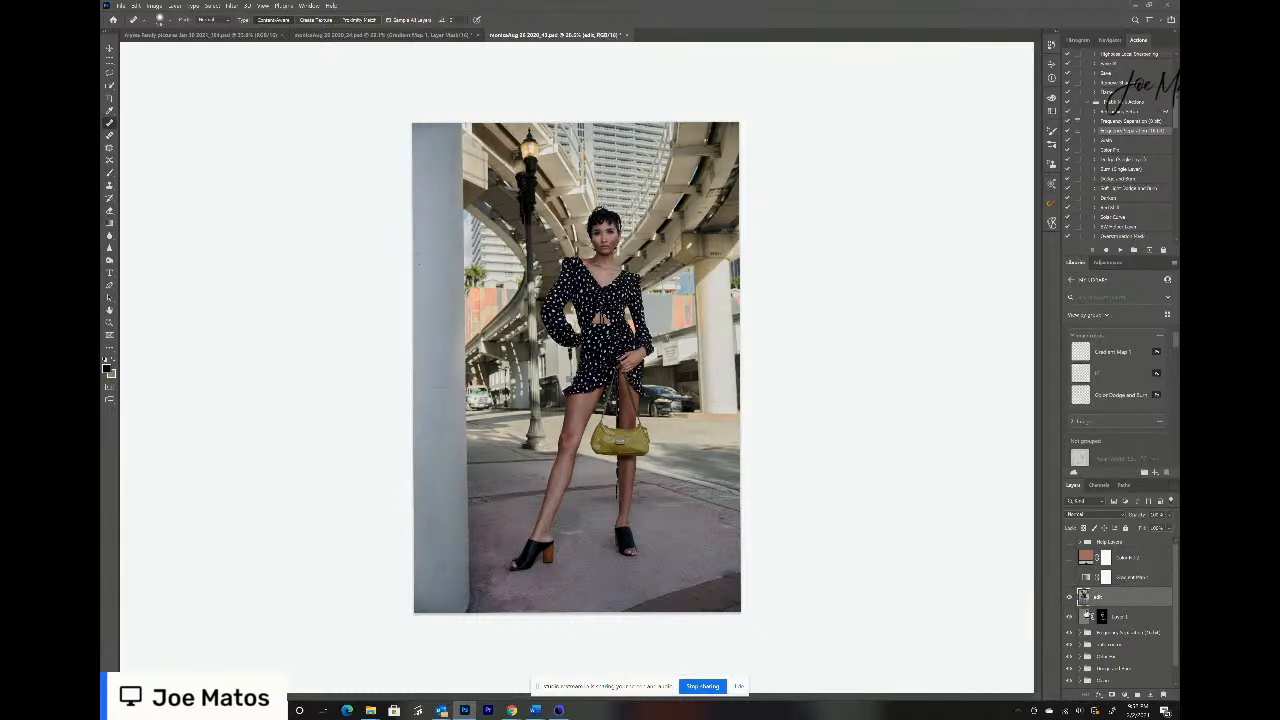
key("w")
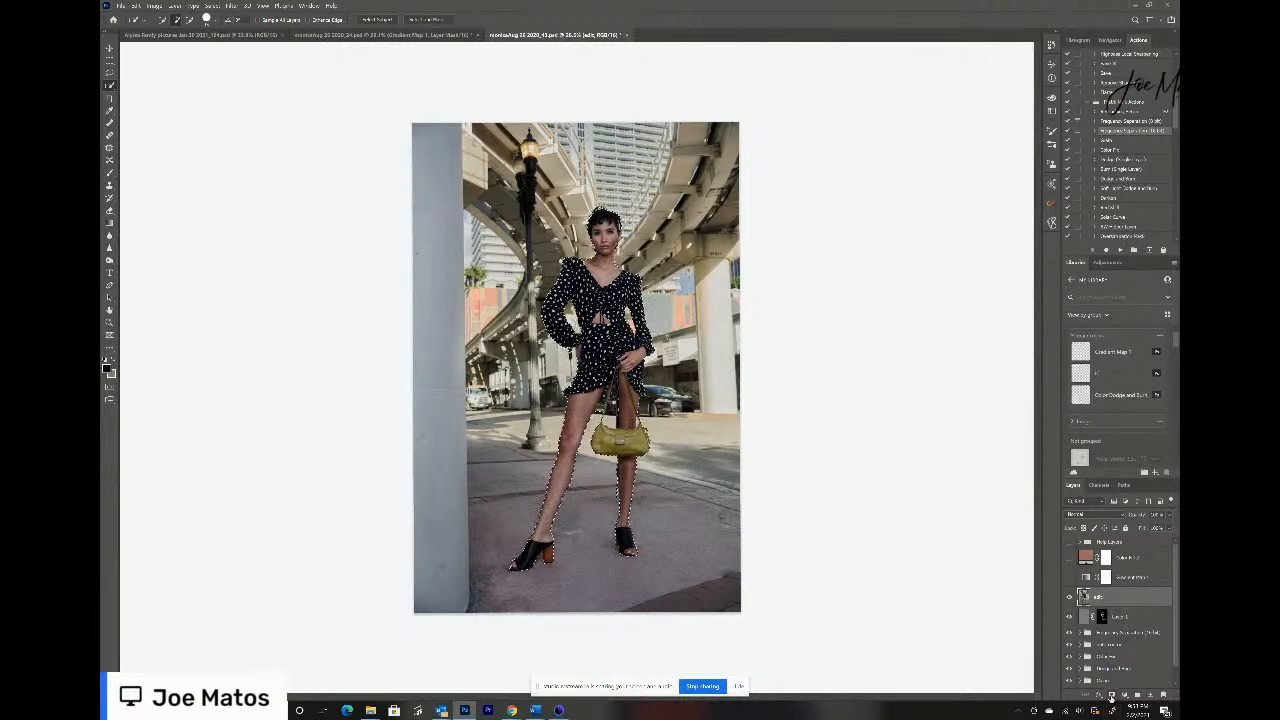
- Mask the model out of the gradient map using the selection, copy the inverted mask to the color fill to limit it to her, and show both layers
left_click(1112, 694)
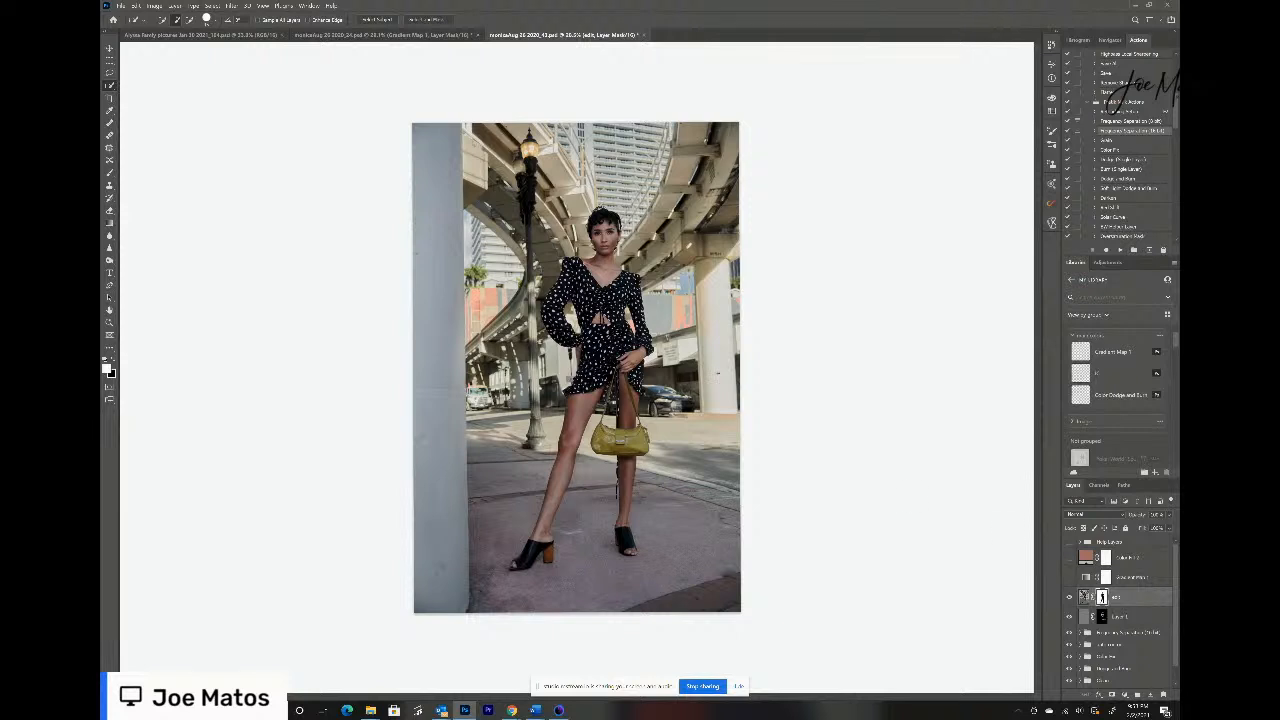
left_click_drag(1101, 596, 1104, 577)
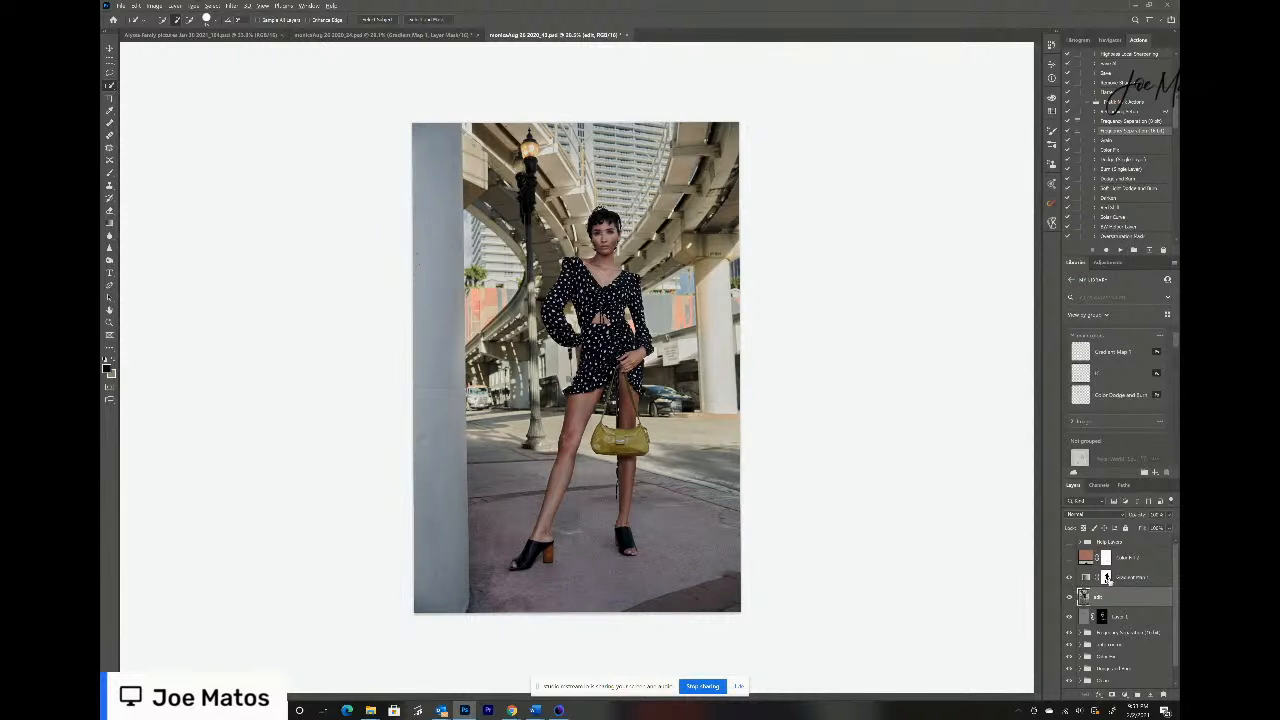
left_click_drag(1108, 578, 1106, 560)
left_click(1106, 558)
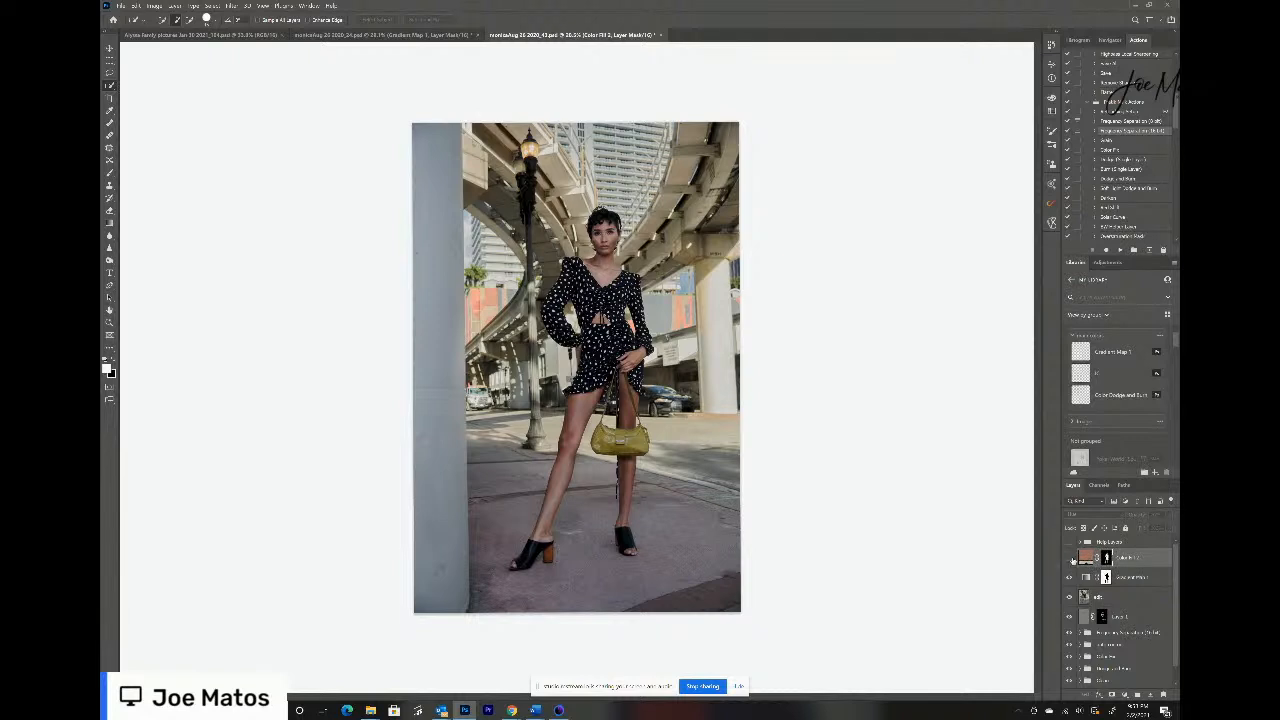
left_click(1069, 557)
- Add a Brightness/Contrast adjustment layer above the color fill and apply its automatic correction
left_click(1116, 693)
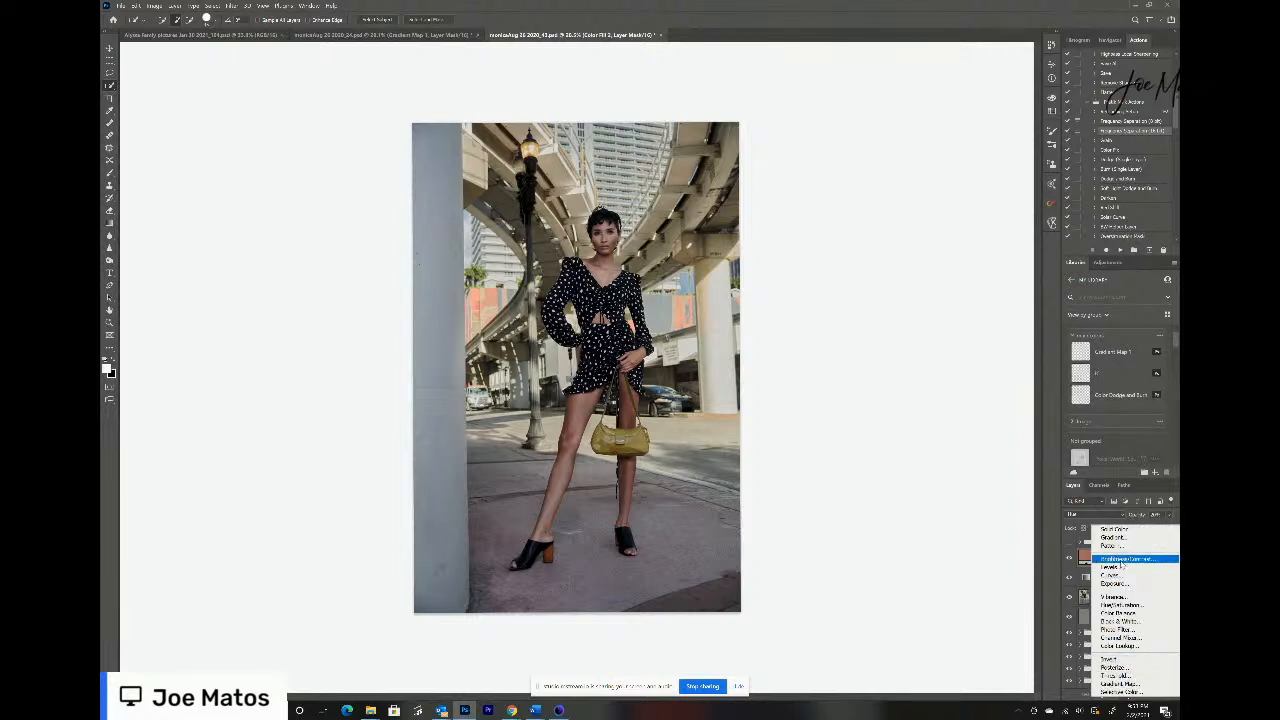
left_click(1122, 559)
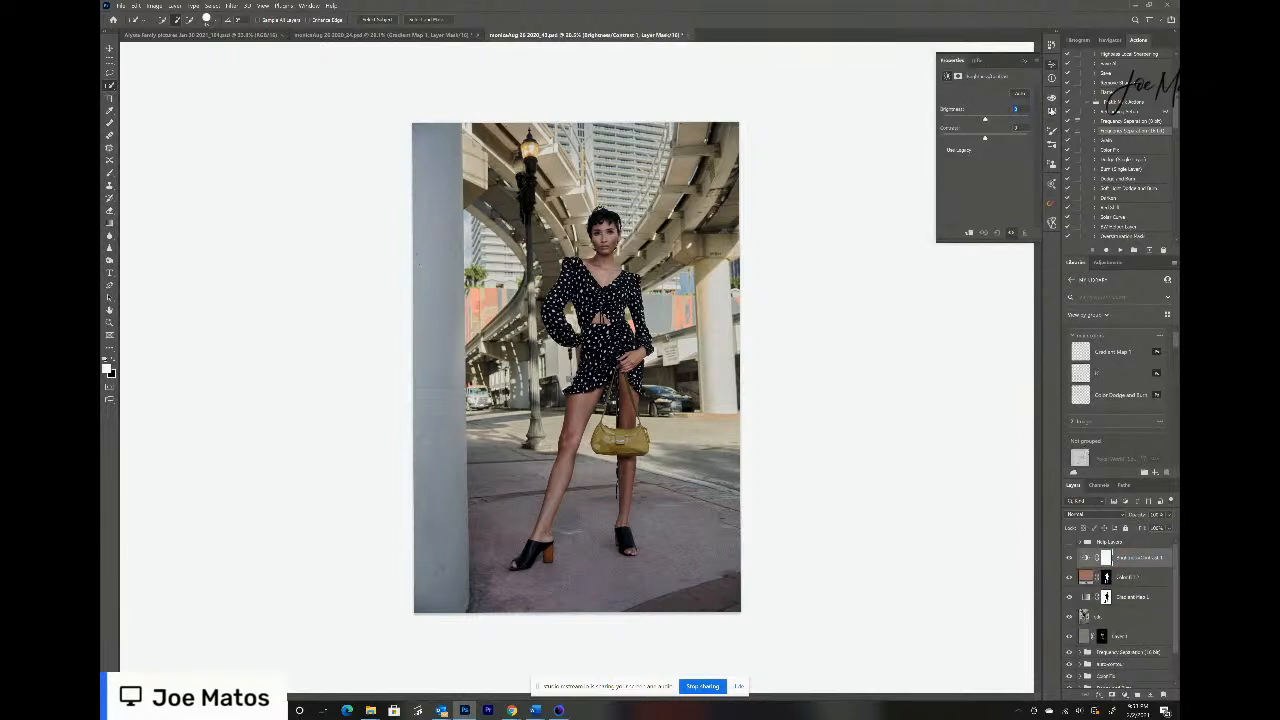
left_click(1028, 94)
left_click(1023, 96)
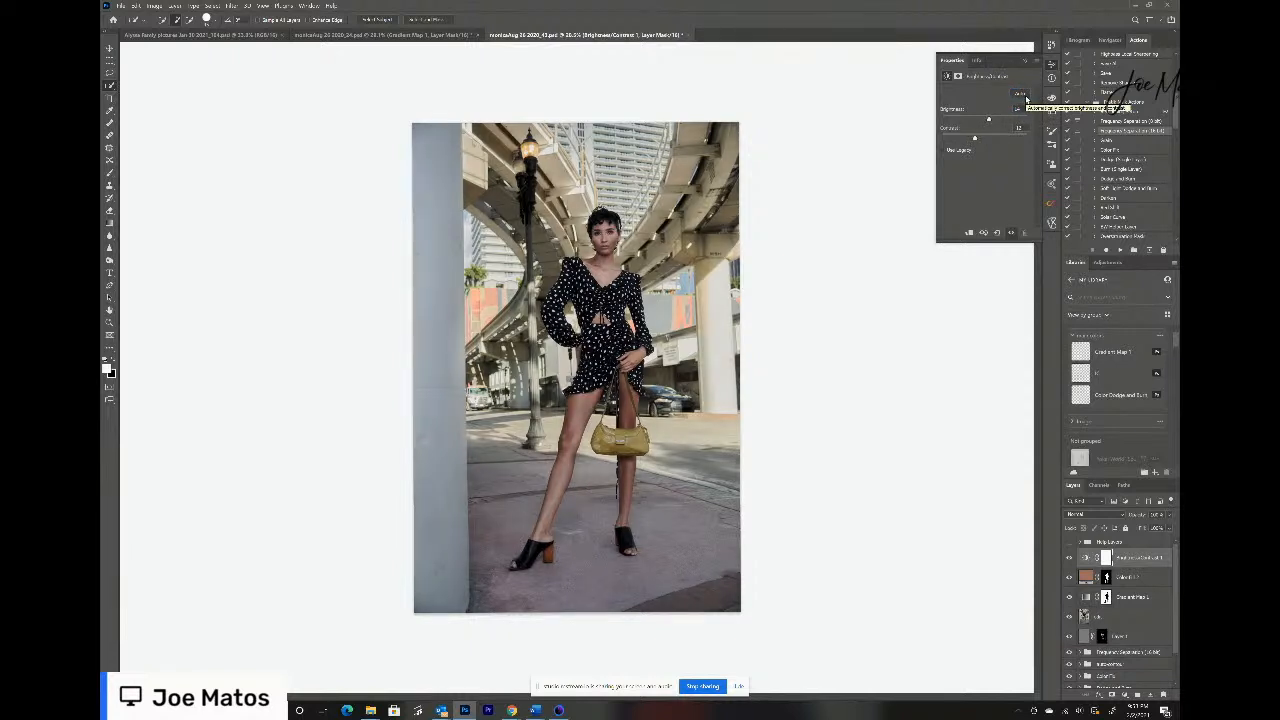
- Run the grain action to add a grain layer above the Brightness/Contrast adjustment
left_click(1108, 142)
left_click(1123, 250)
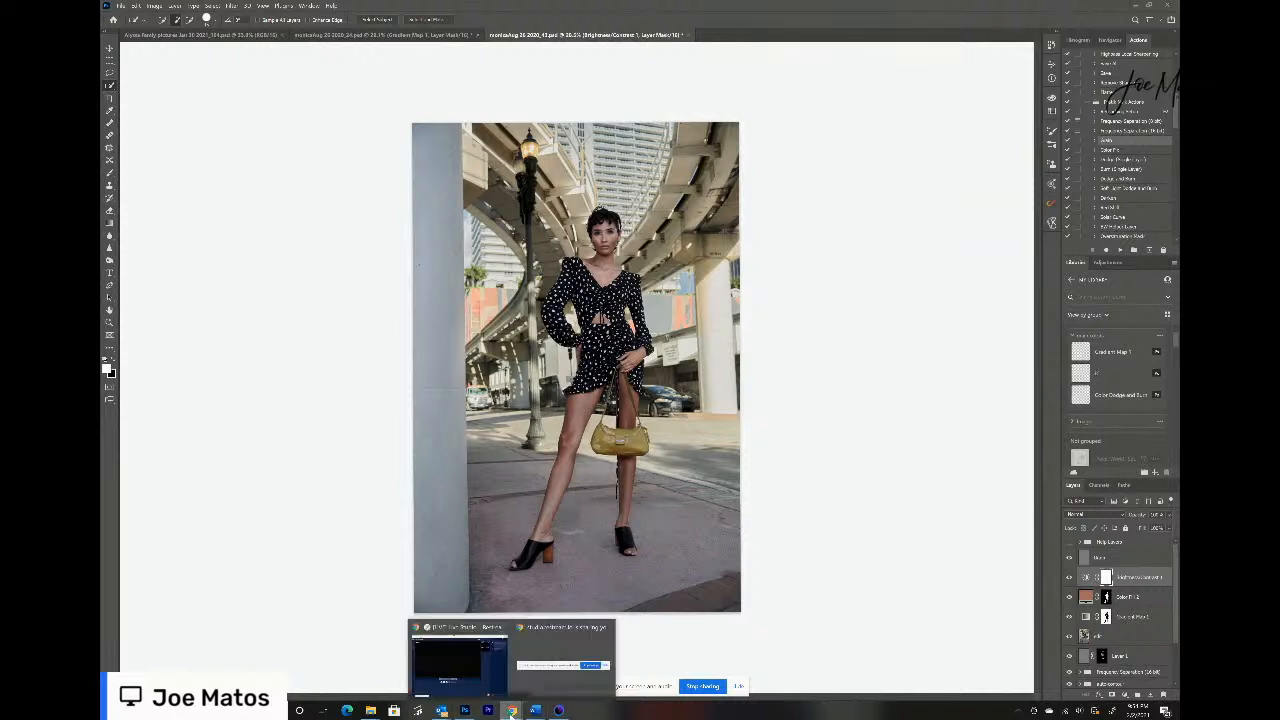
- Switch to the Restream Live Studio page in the browser
left_click(464, 658)
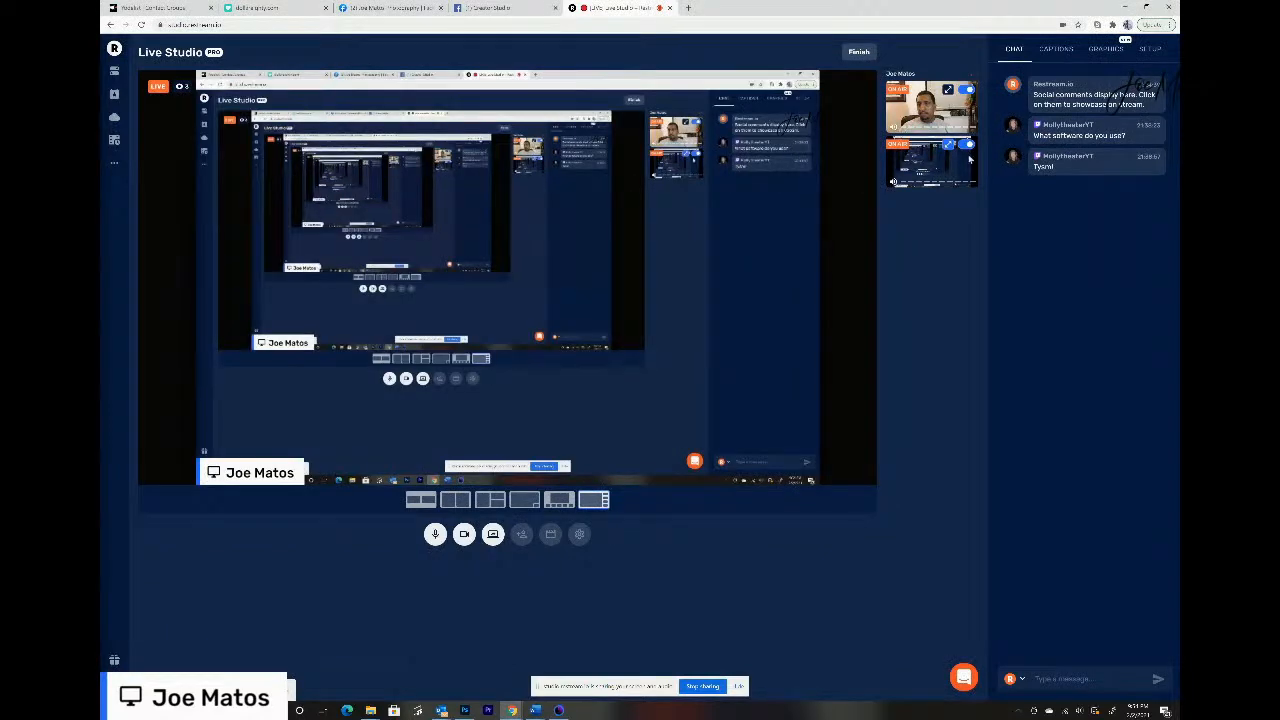